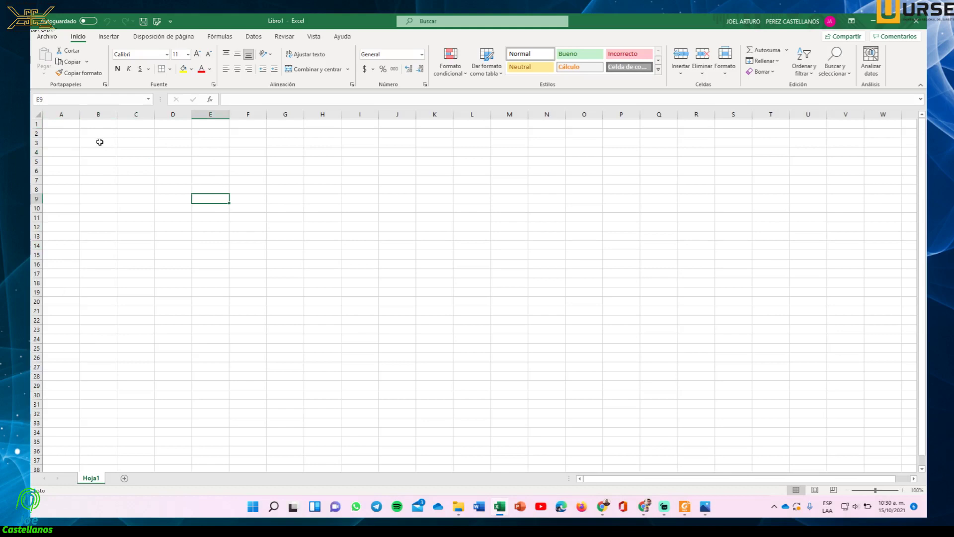
left_click(100, 142)
left_click(162, 151)
left_click(209, 187)
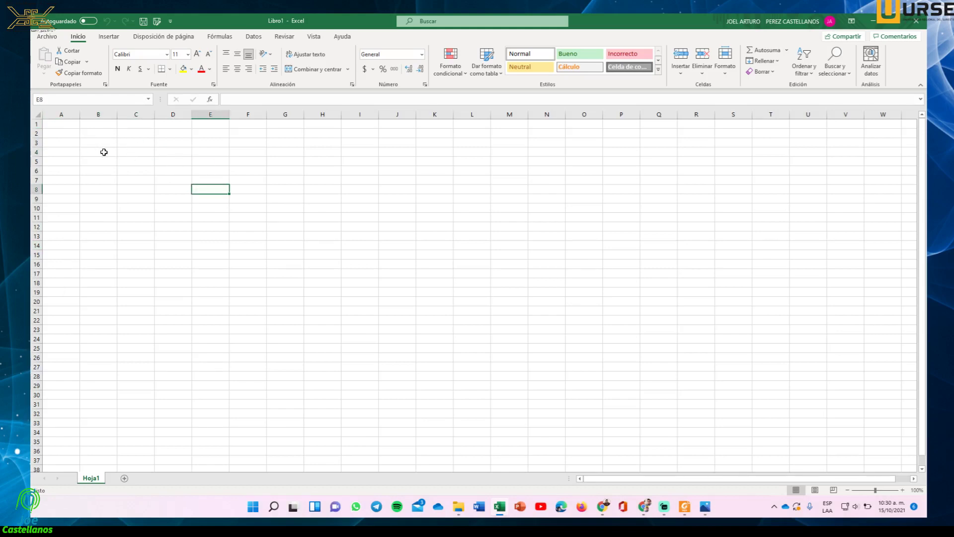
left_click_drag(104, 152, 356, 263)
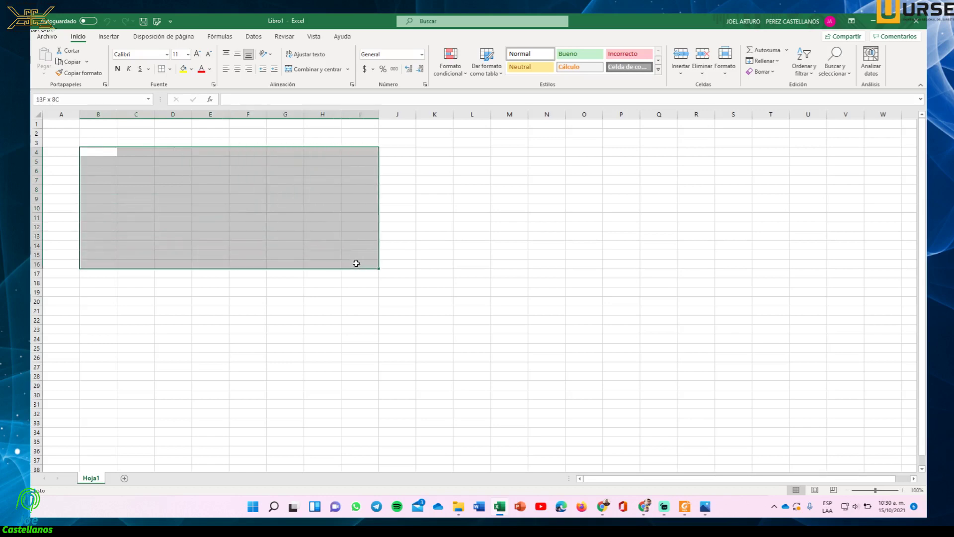
left_click(481, 226)
left_click_drag(465, 161, 202, 294)
left_click(53, 99)
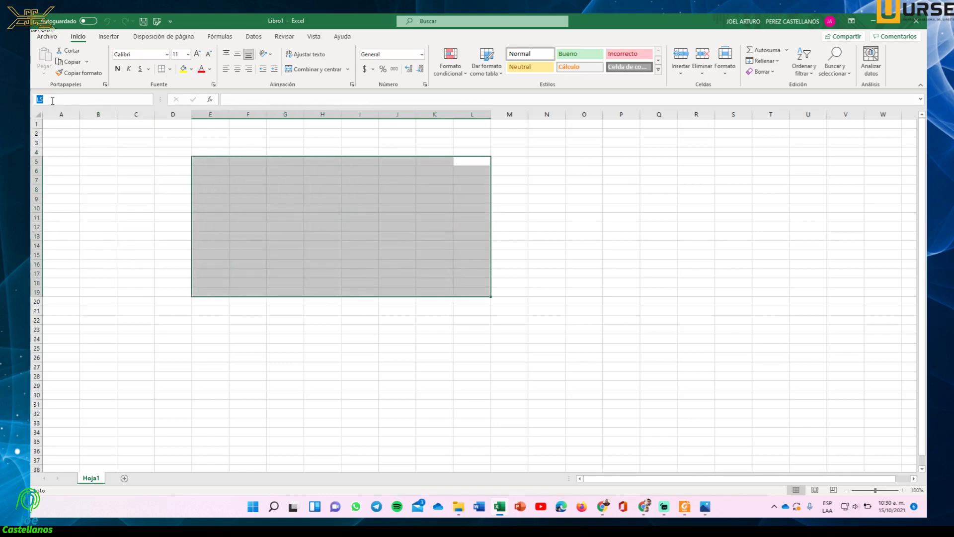
left_click(121, 228)
left_click(99, 152)
left_click(94, 97)
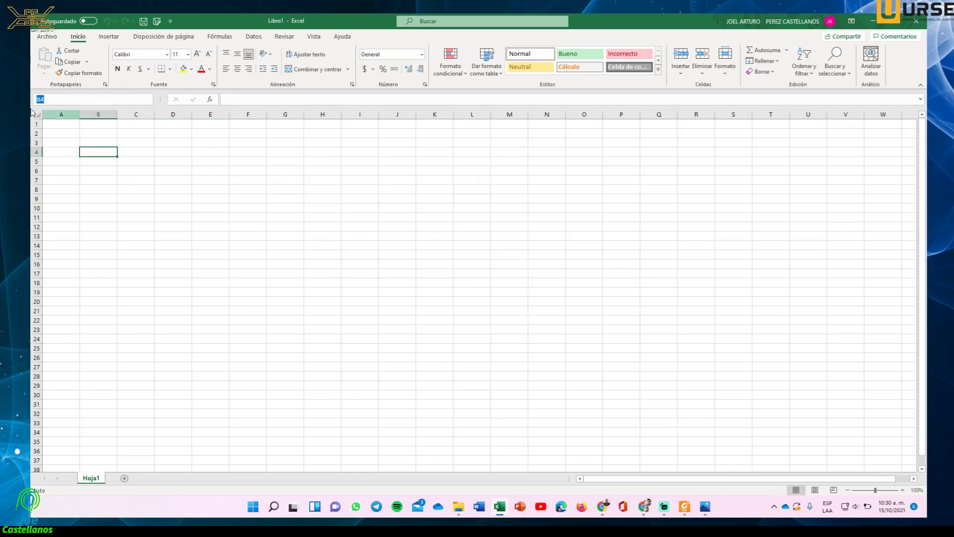
left_click(113, 161)
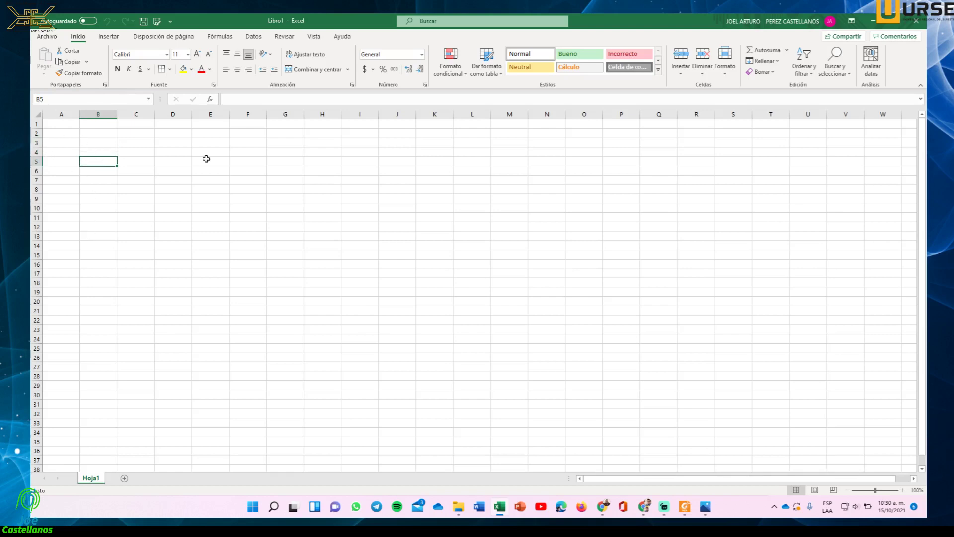
left_click_drag(206, 158, 638, 331)
left_click(248, 151)
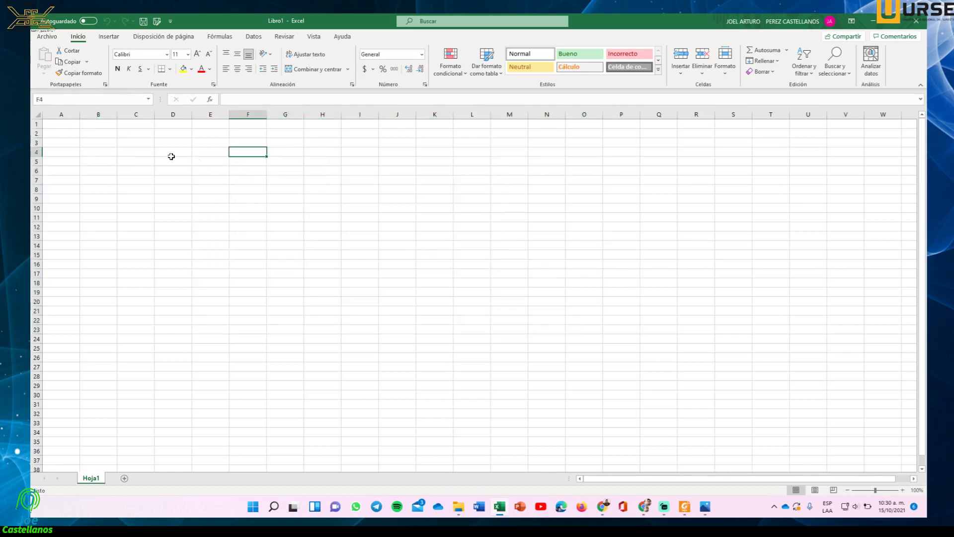
left_click_drag(171, 157, 586, 318)
left_click(584, 319)
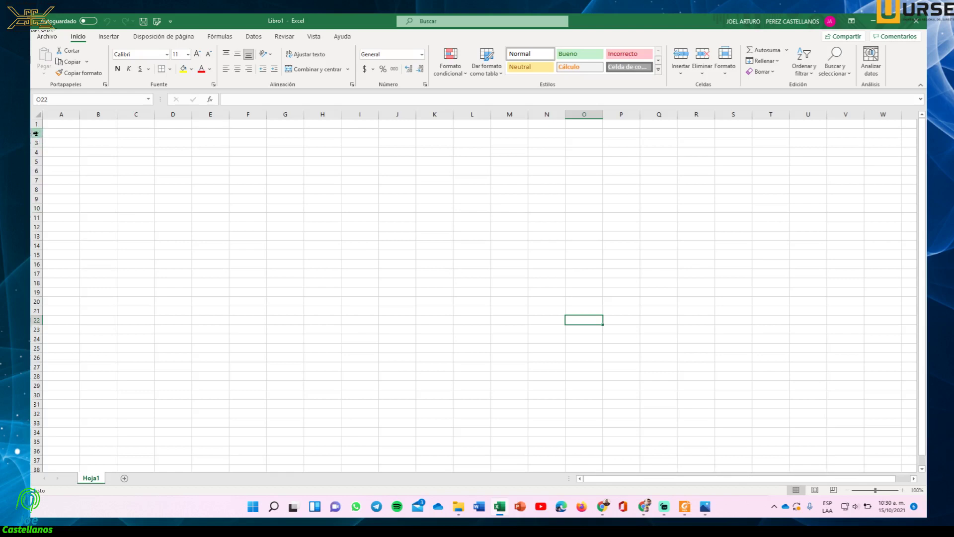
Step: Set the height of rows 2 through 12 to 7.5
left_click_drag(36, 134, 30, 232)
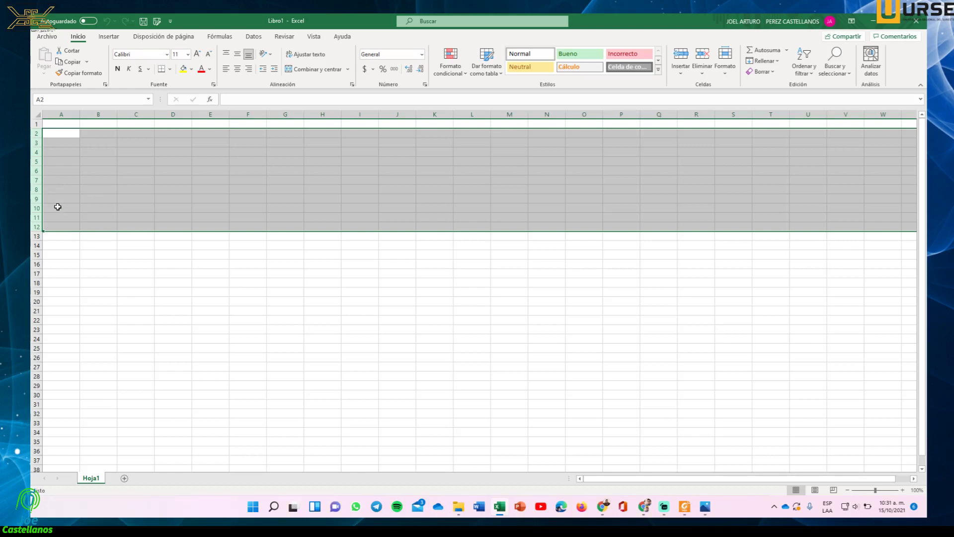
right_click(36, 162)
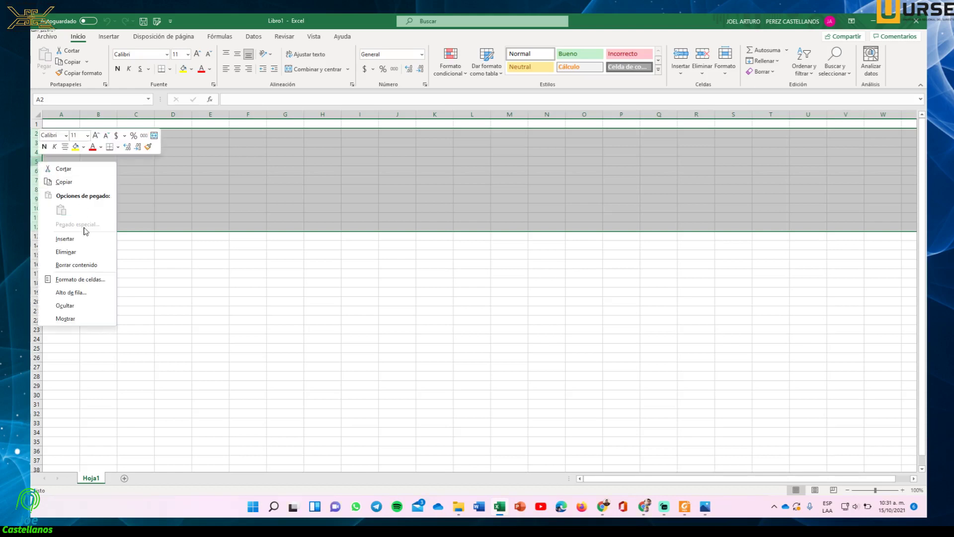
left_click(89, 293)
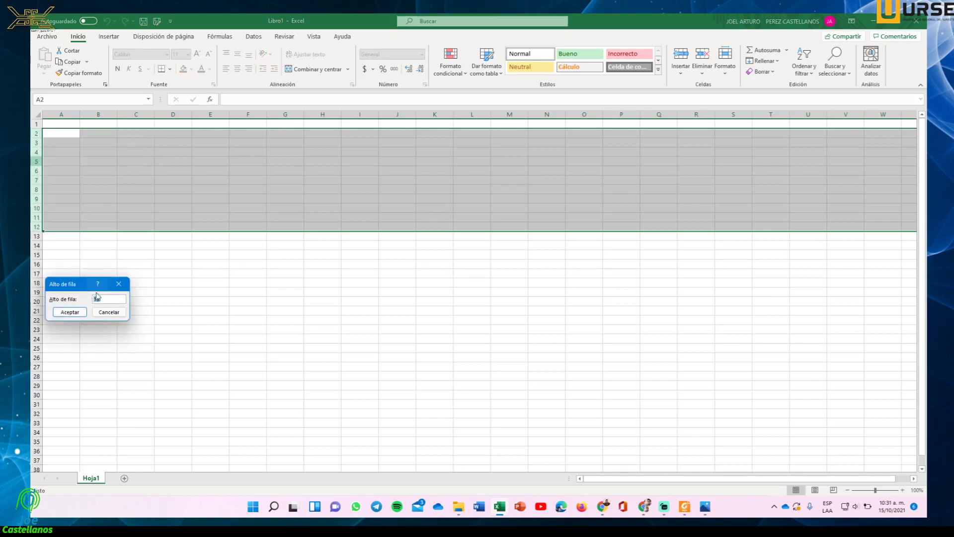
left_click(108, 299)
key("shift+Home")
type("7.5")
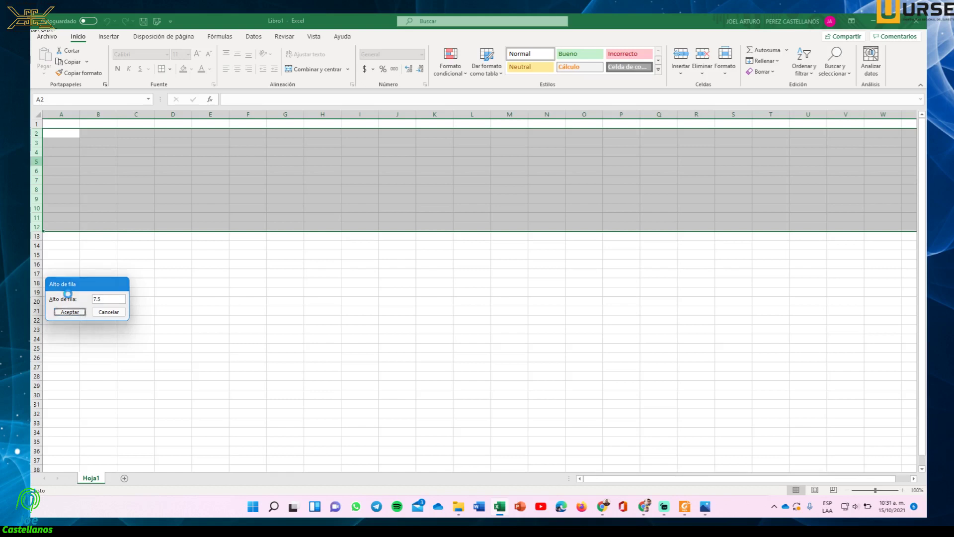
left_click(70, 312)
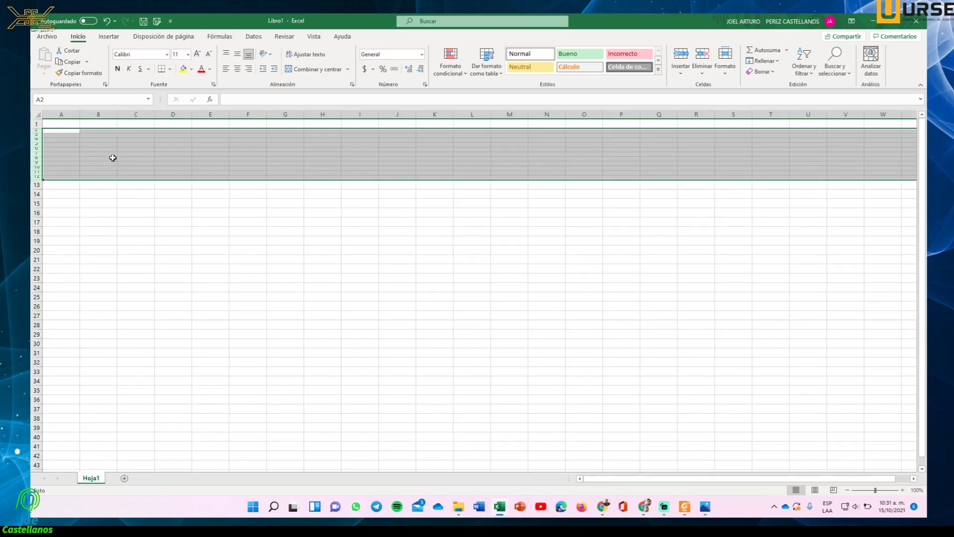
left_click(156, 250)
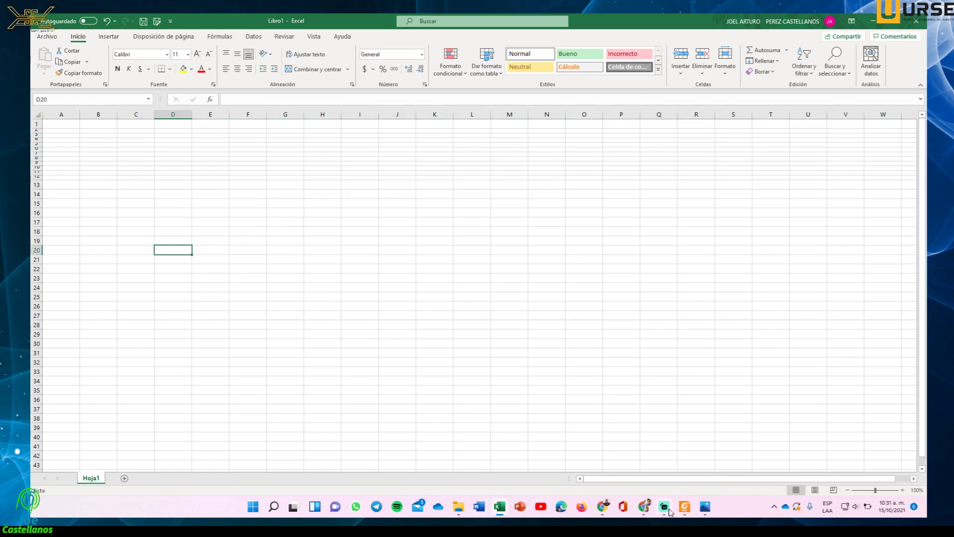
Step: Switch to the image viewer to examine the periodic table reference picture, and return to the Excel workbook
mouse_move(660, 511)
left_click(705, 508)
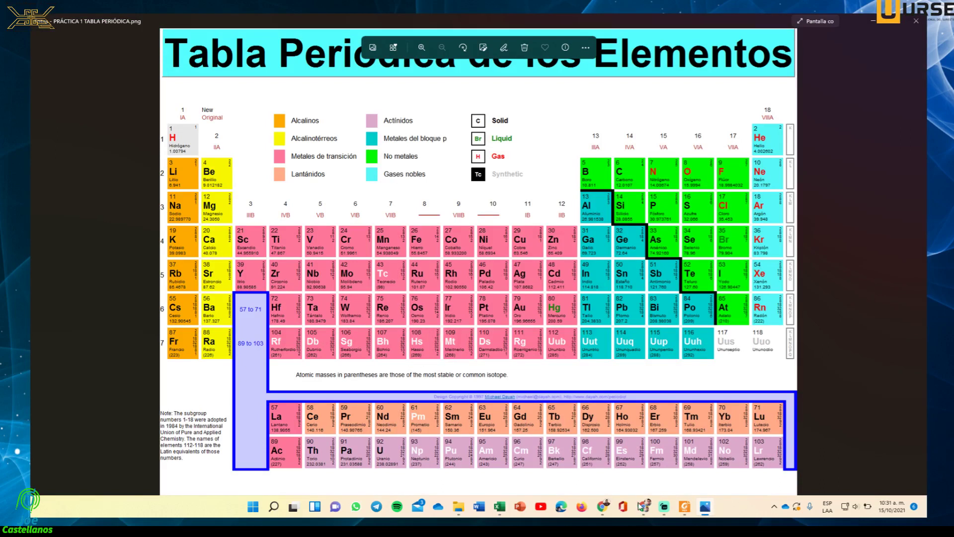
left_click(704, 508)
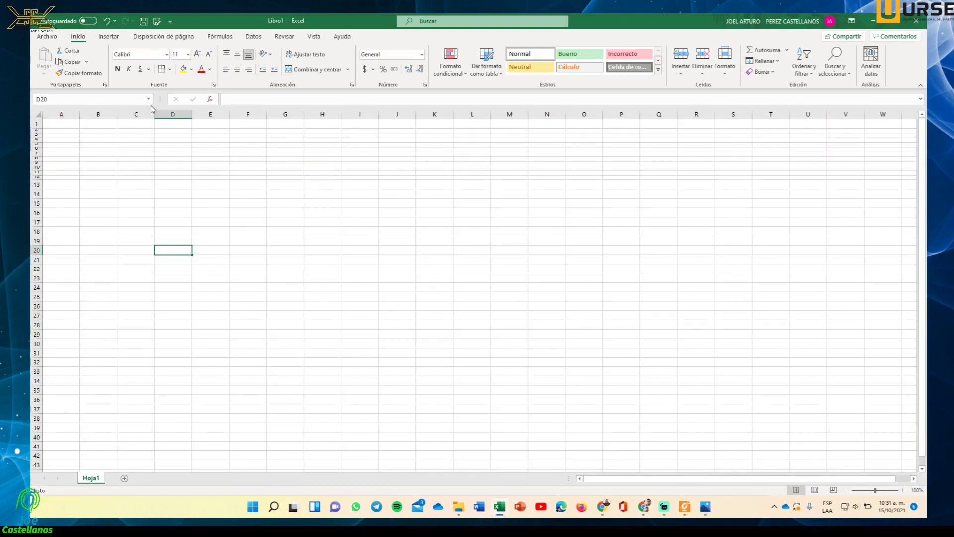
left_click(61, 114)
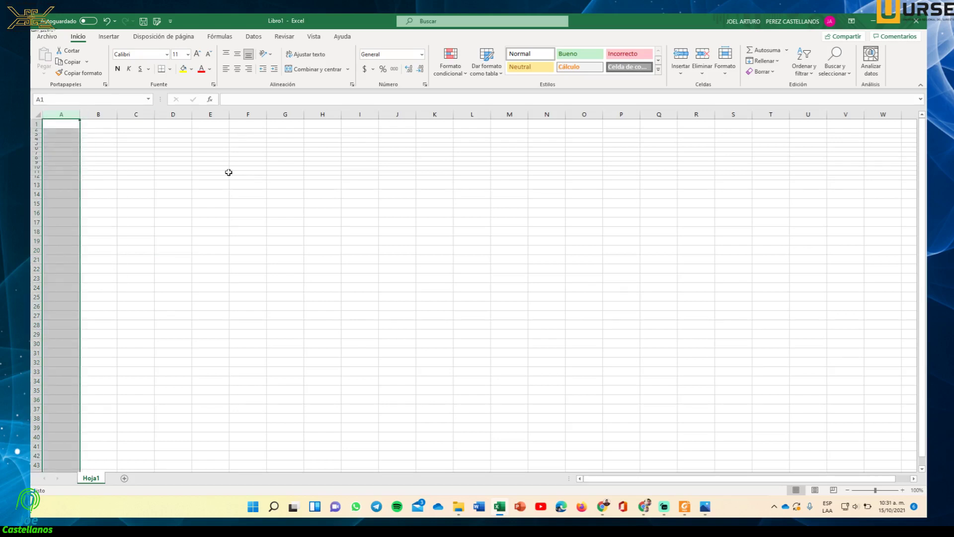
left_click(136, 113, "ctrl")
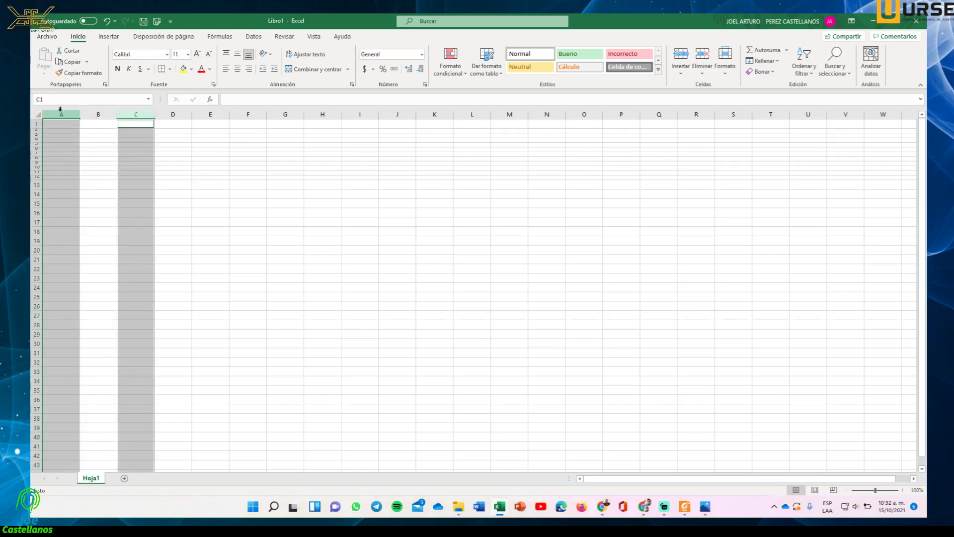
left_click(232, 204)
left_click(60, 113, "ctrl")
left_click(136, 115, "ctrl")
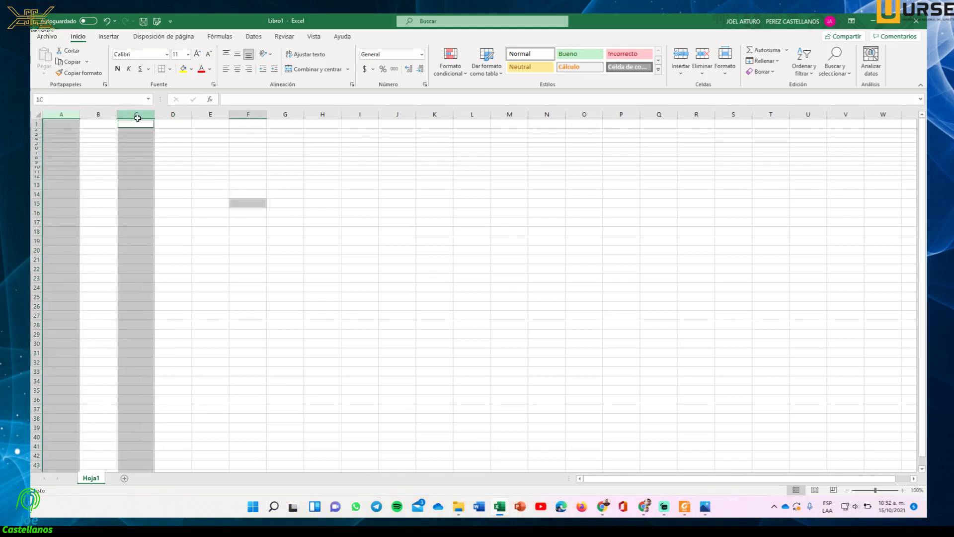
left_click(210, 185)
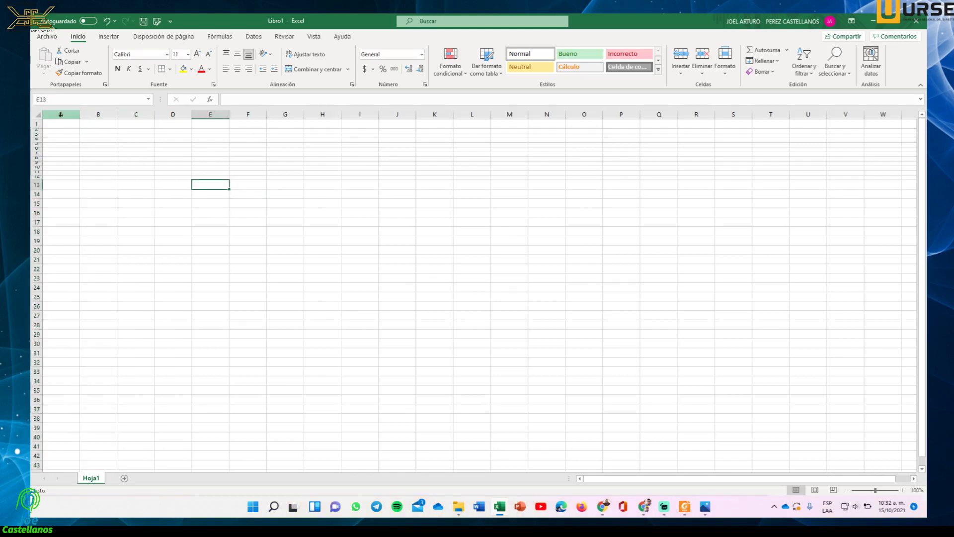
Step: Set the width of the non-adjacent columns A and C to 1
left_click(60, 113)
left_click(140, 114, "ctrl")
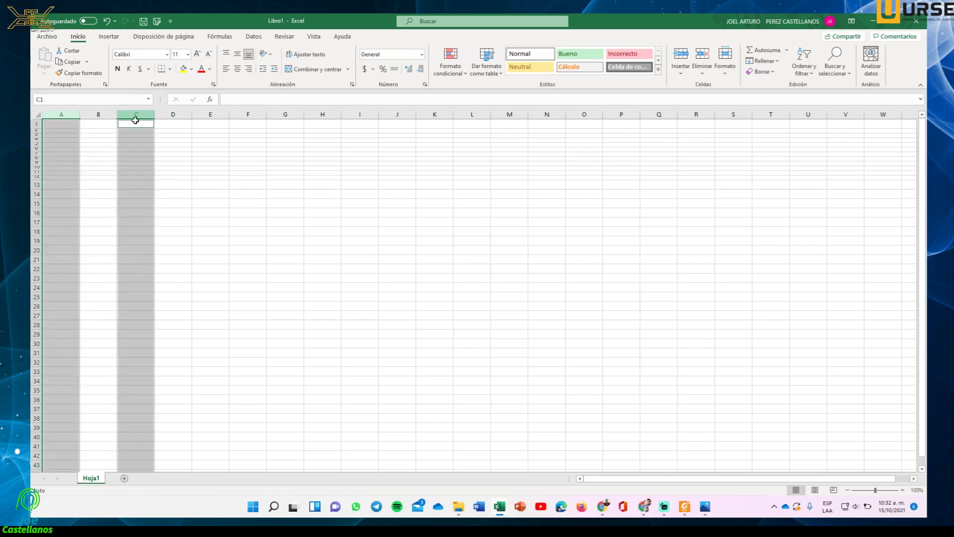
right_click(59, 114)
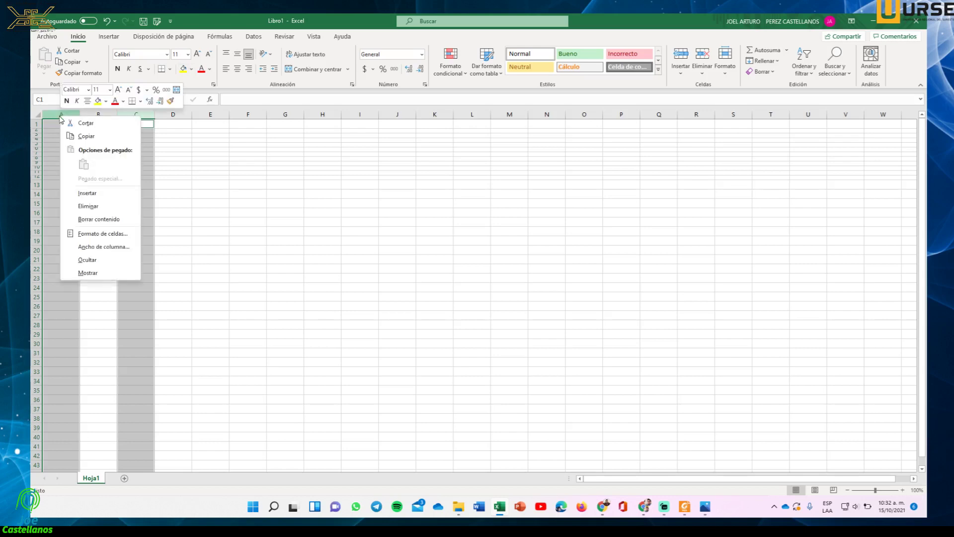
left_click(113, 247)
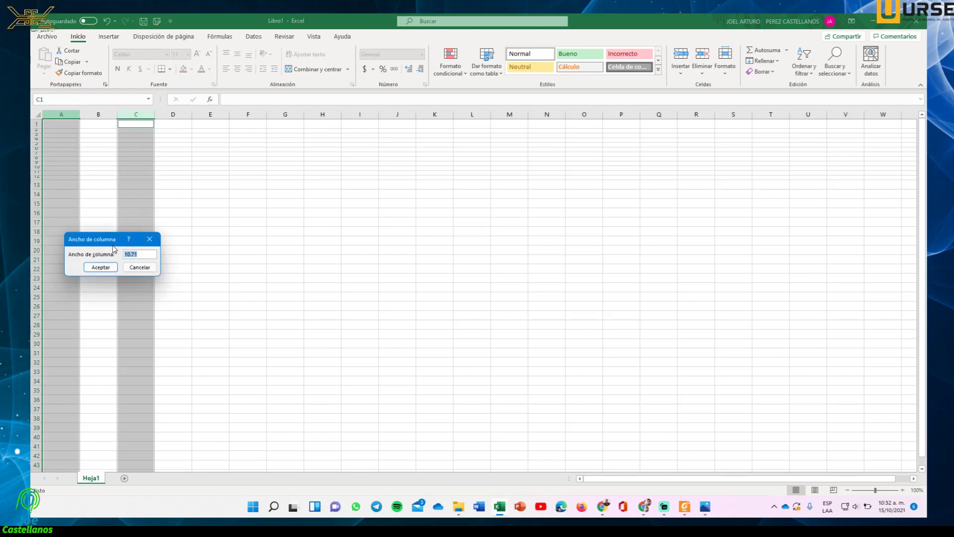
type("1")
key("Return")
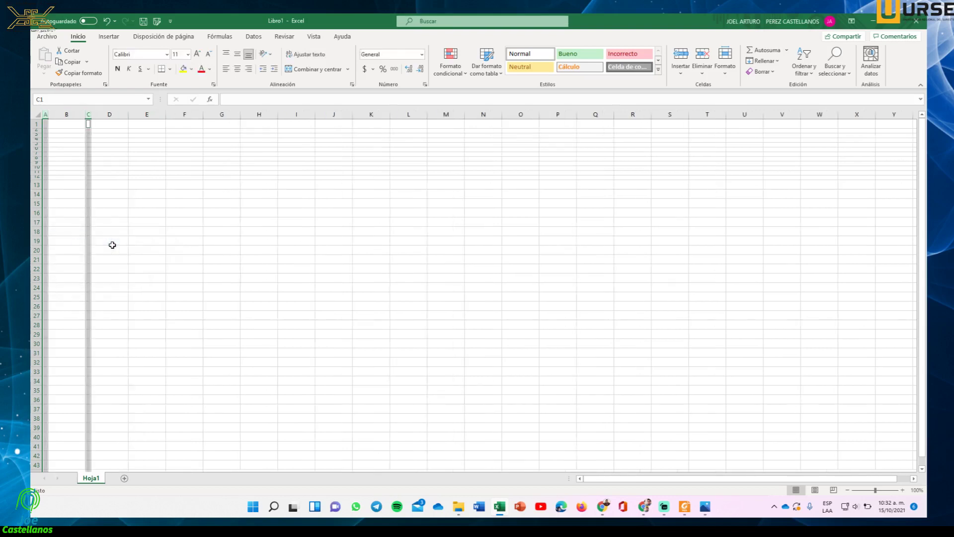
left_click(54, 128)
left_click_drag(45, 129, 45, 175)
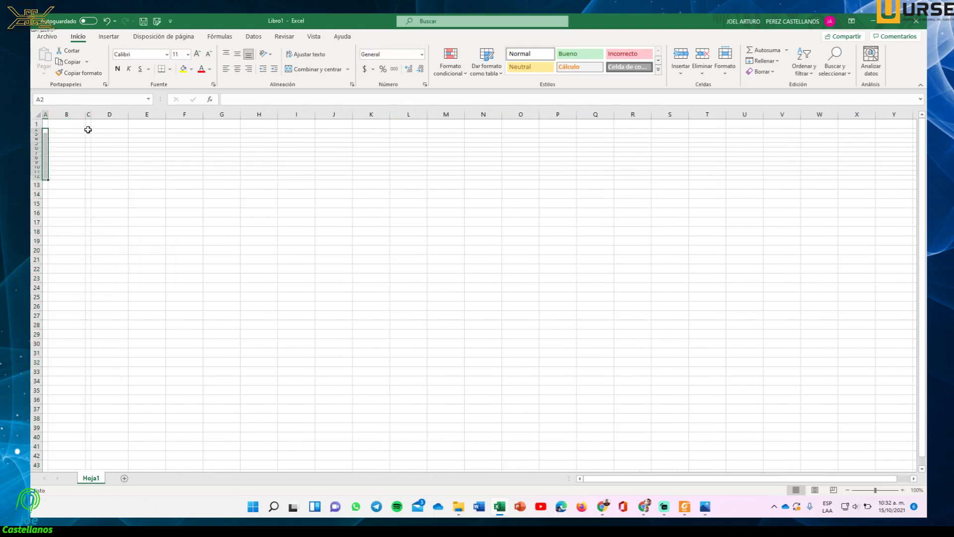
left_click_drag(88, 130, 86, 179)
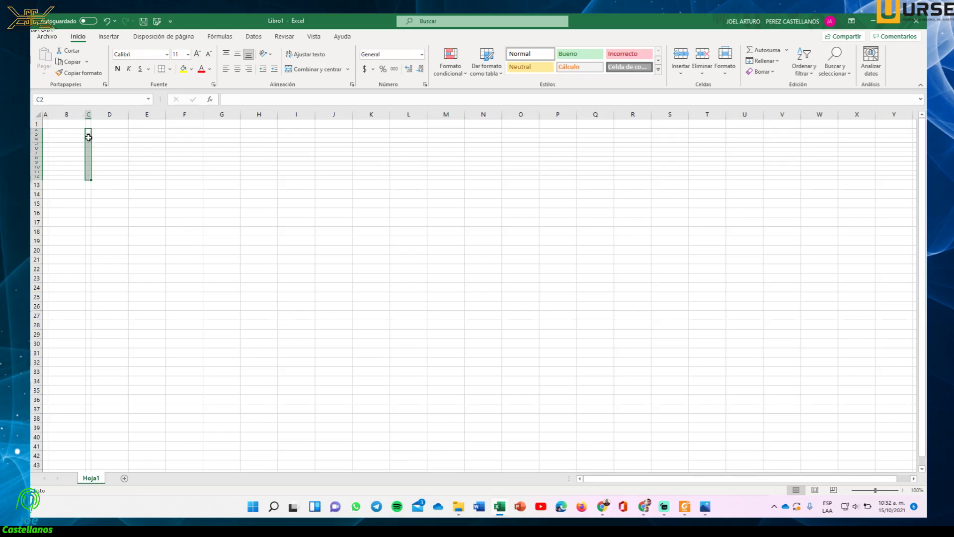
left_click(69, 141)
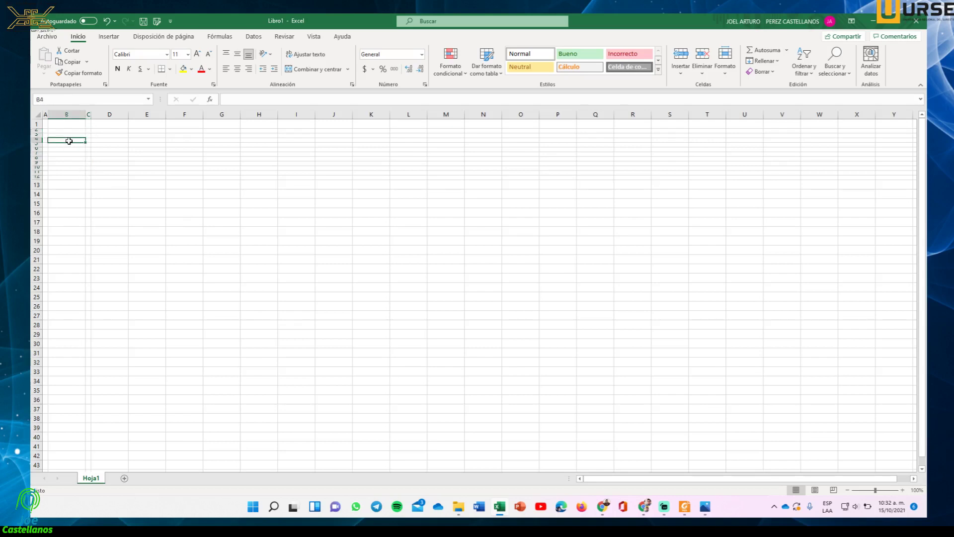
left_click(198, 168)
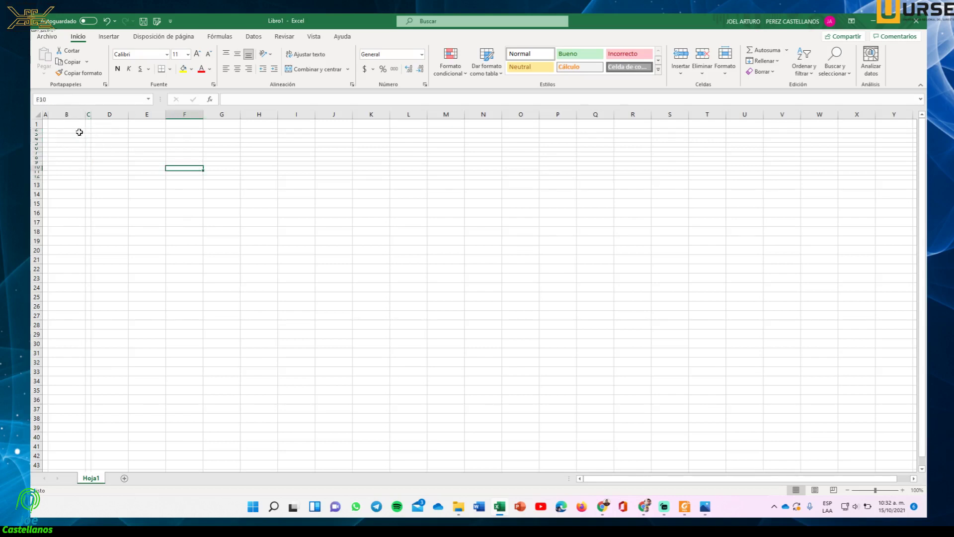
left_click_drag(80, 131, 91, 175)
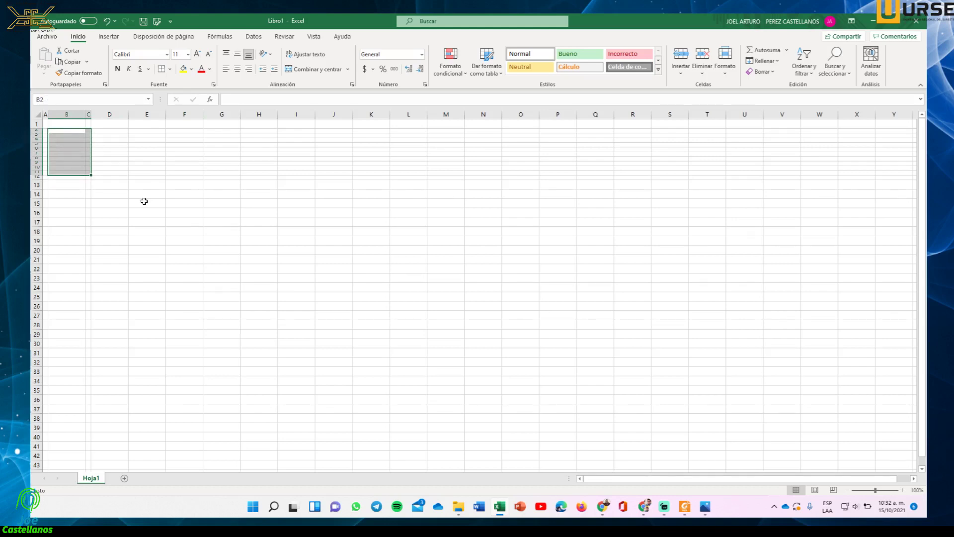
left_click(125, 168)
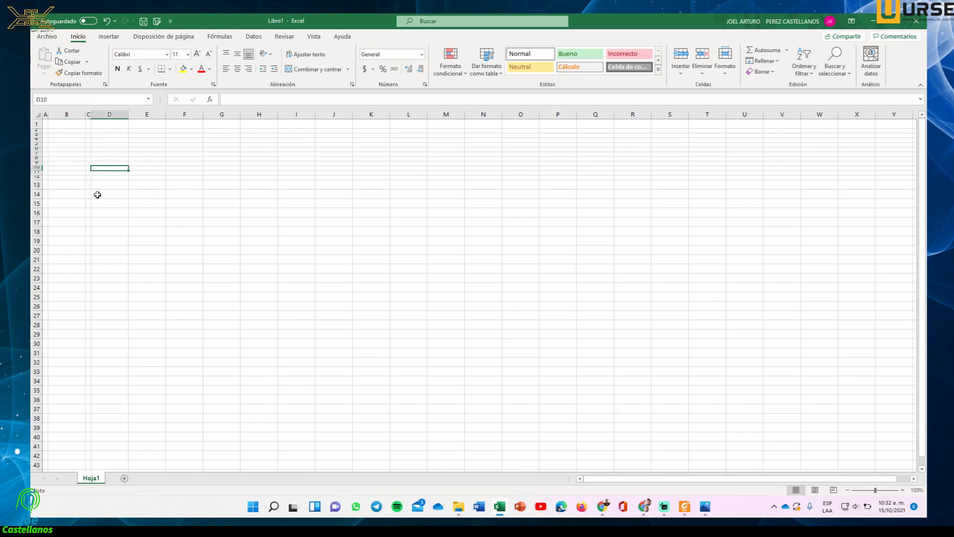
Step: Set the width of column B to 10
left_click(67, 114)
right_click(64, 113)
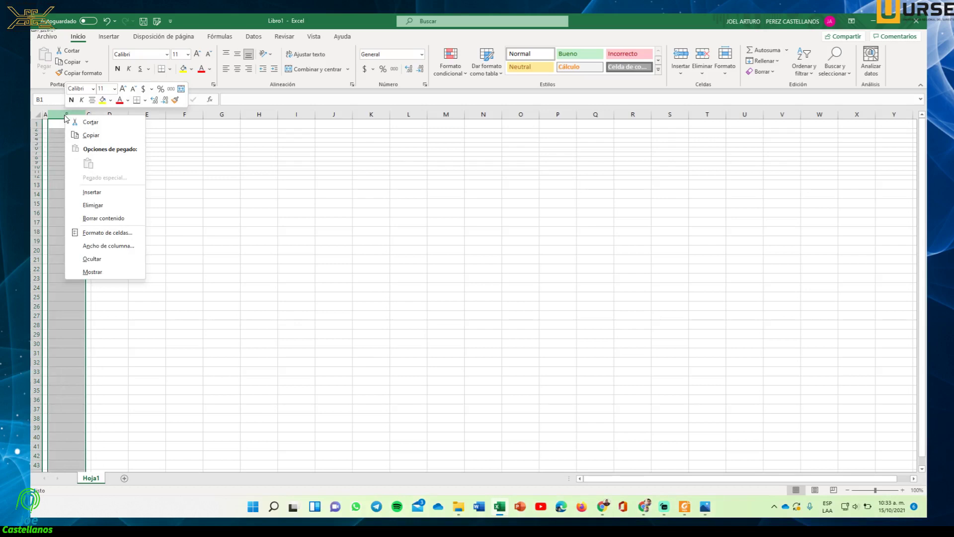
left_click(114, 246)
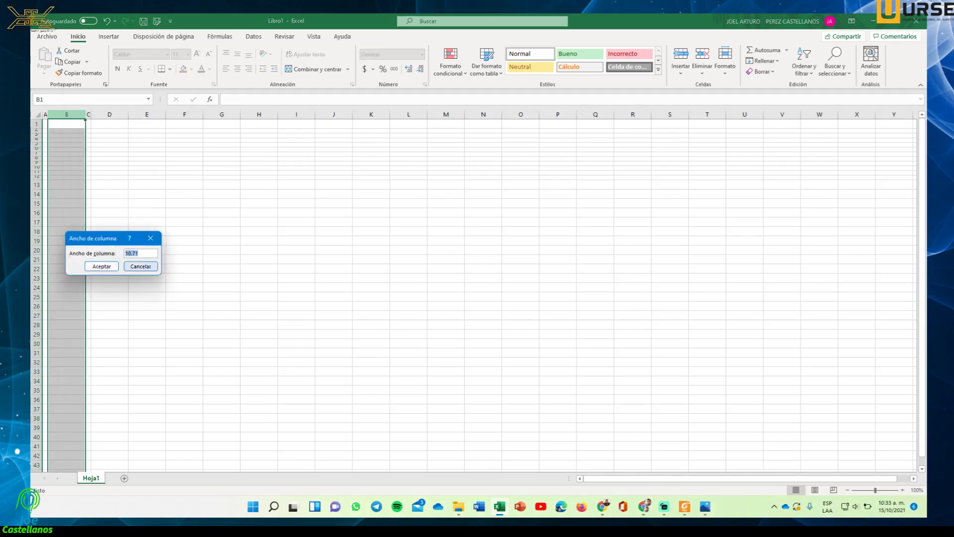
type("10")
key("Return")
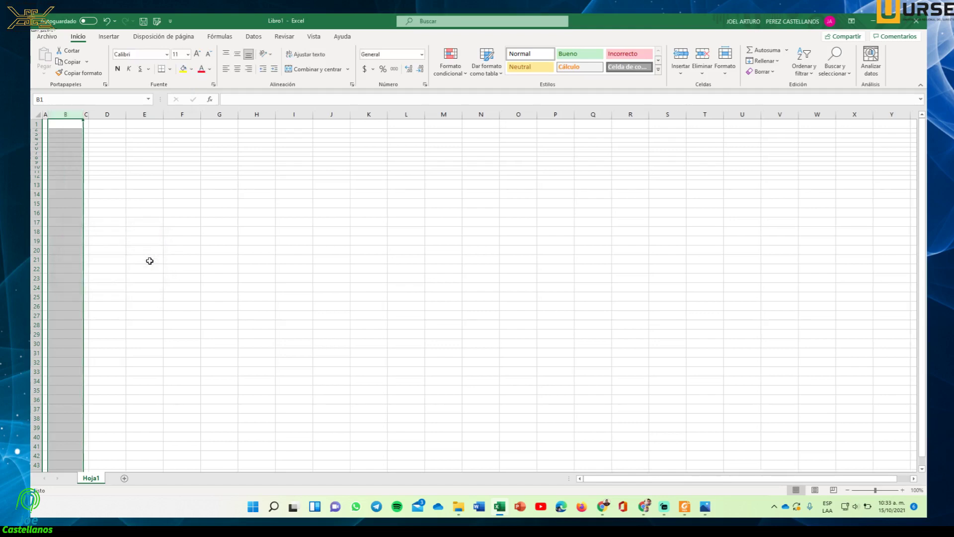
left_click(138, 193)
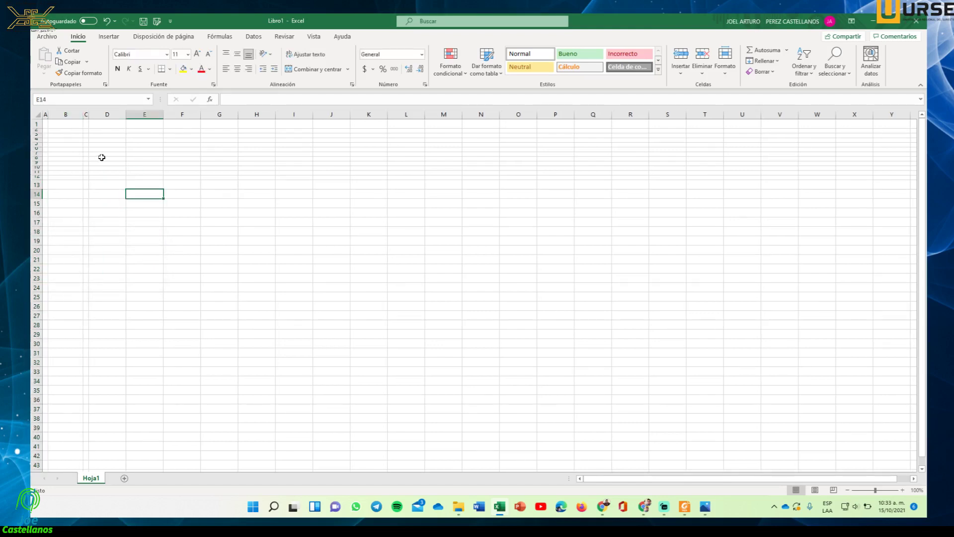
left_click(106, 199)
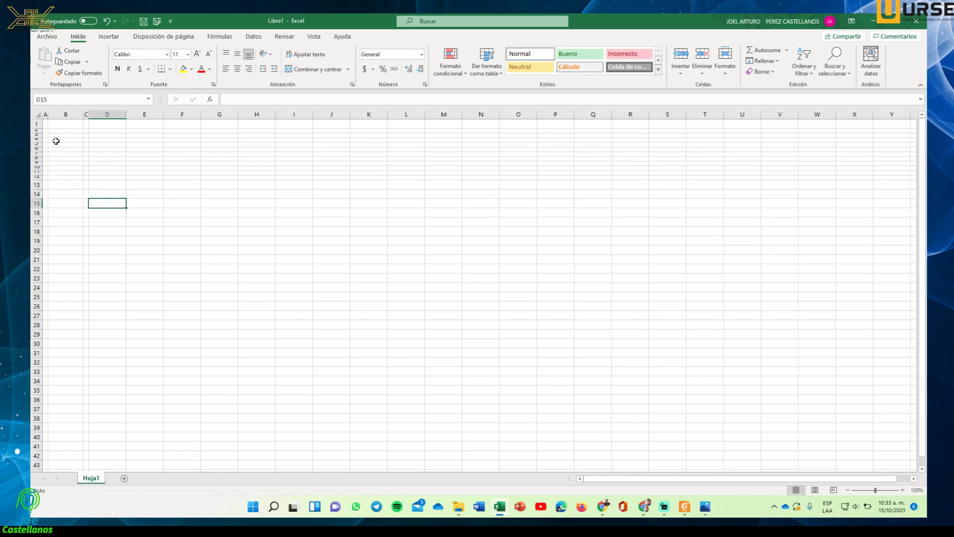
left_click(113, 262)
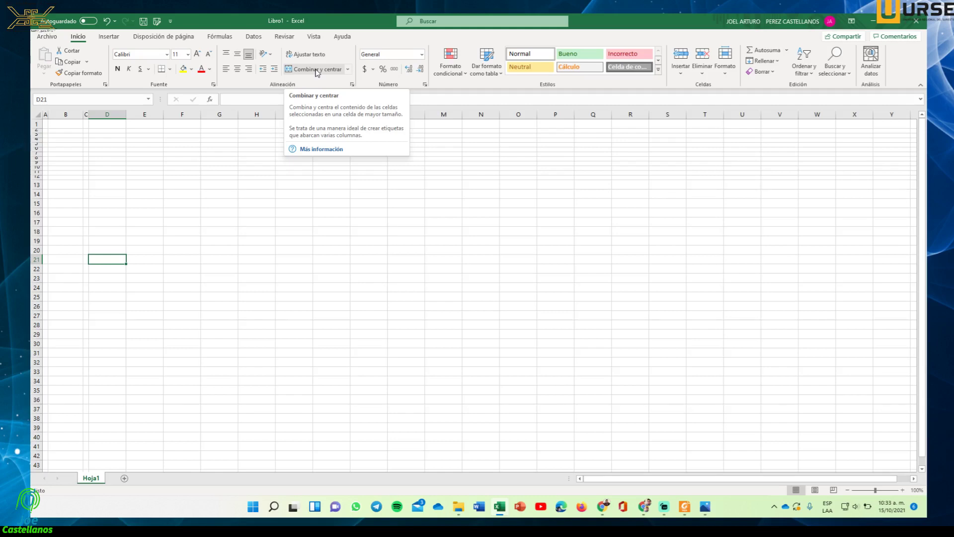
Step: Bring up the periodic table picture in the image viewer to study an element box, and return to the Excel workbook
left_click(171, 211)
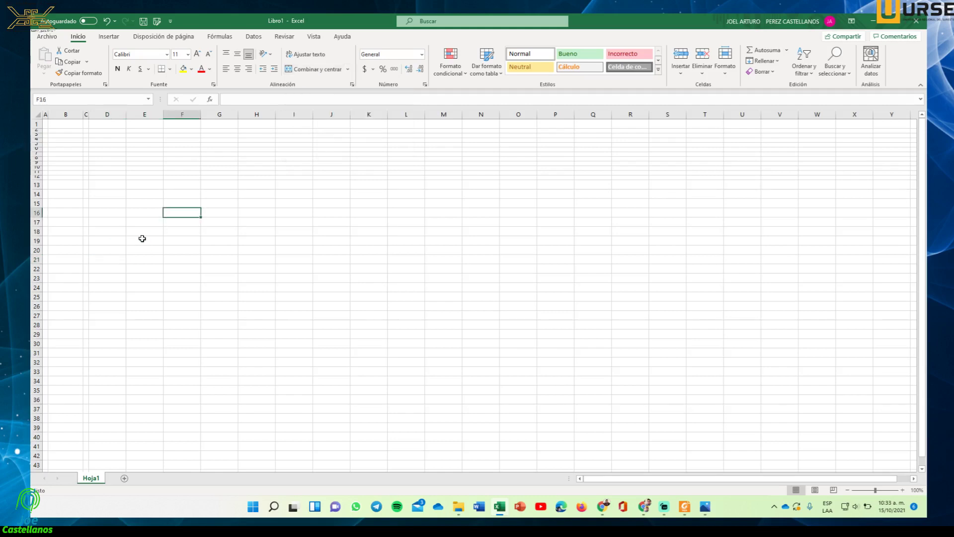
left_click(666, 508)
left_click(666, 508)
left_click(705, 506)
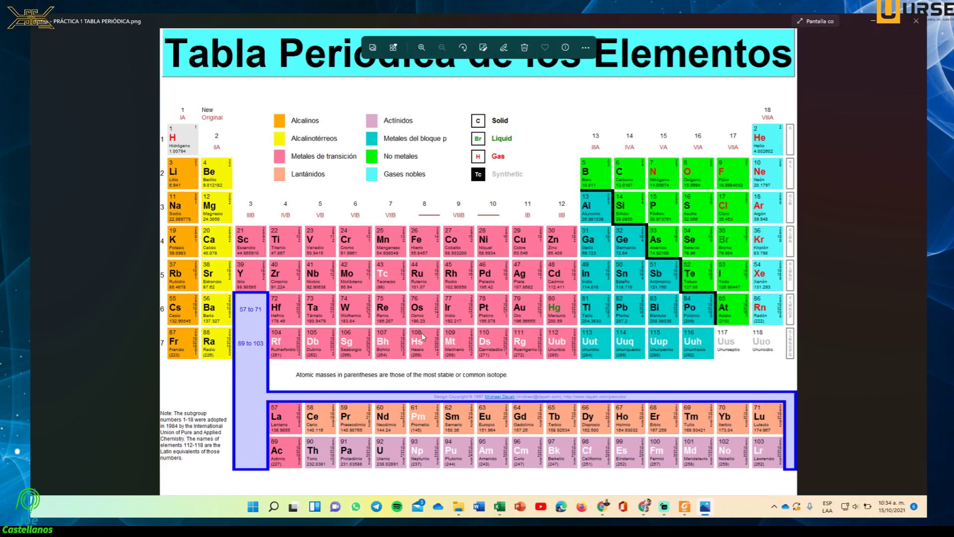
left_click(705, 506)
Step: Merge and center cells B2:B3
left_click(112, 185)
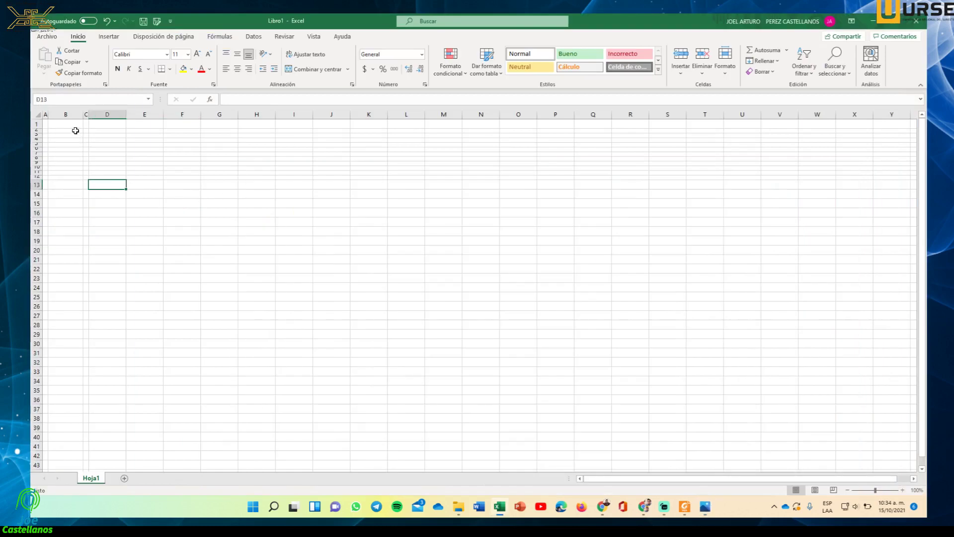
left_click(76, 131)
left_click_drag(75, 131, 75, 134)
left_click(36, 148)
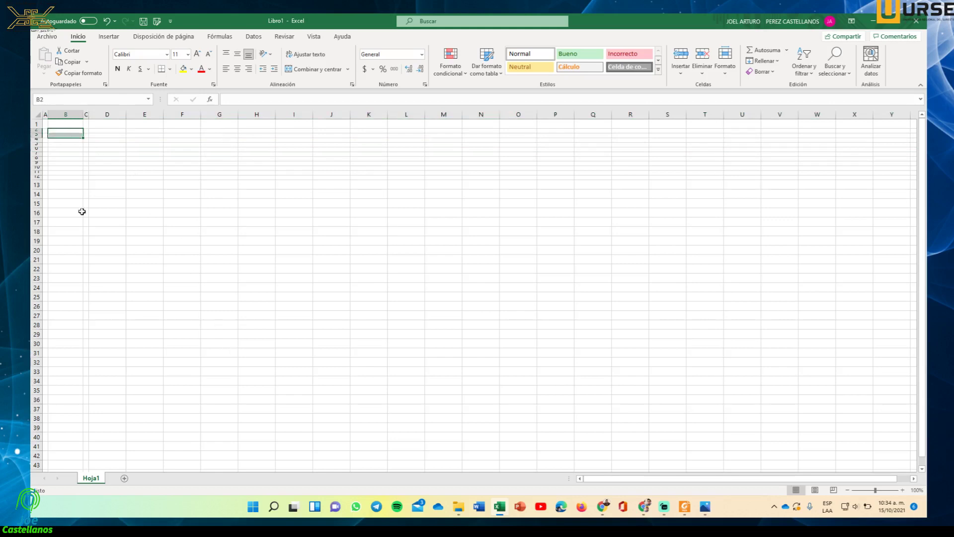
left_click(319, 65)
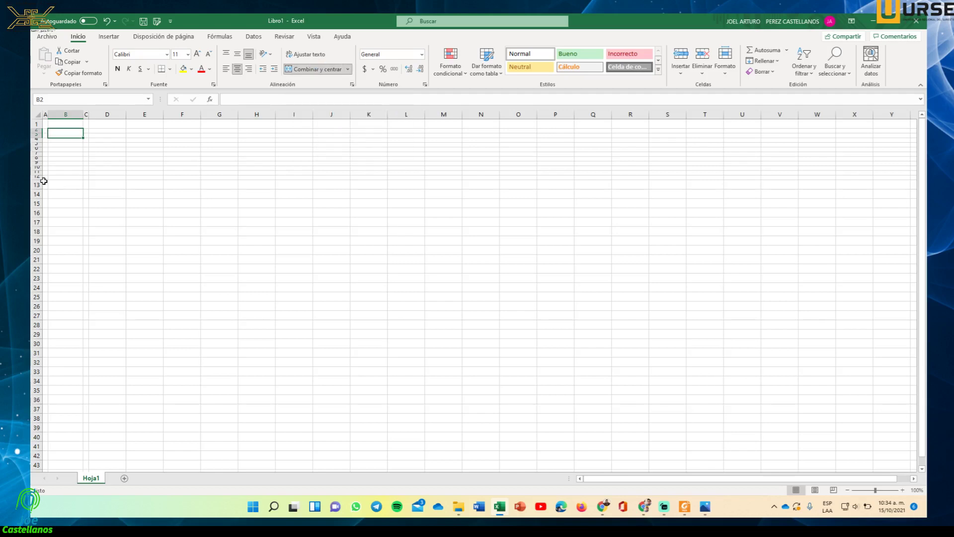
left_click(68, 153)
left_click(68, 134)
left_click(122, 172)
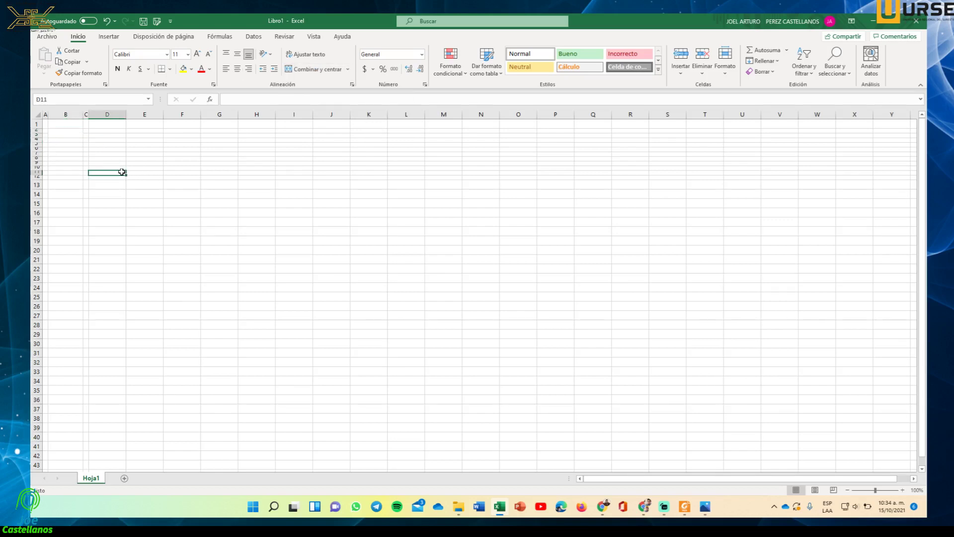
Step: Check the reference picture in the image viewer, and merge and center cells B4:B7 back in Excel
left_click(705, 506)
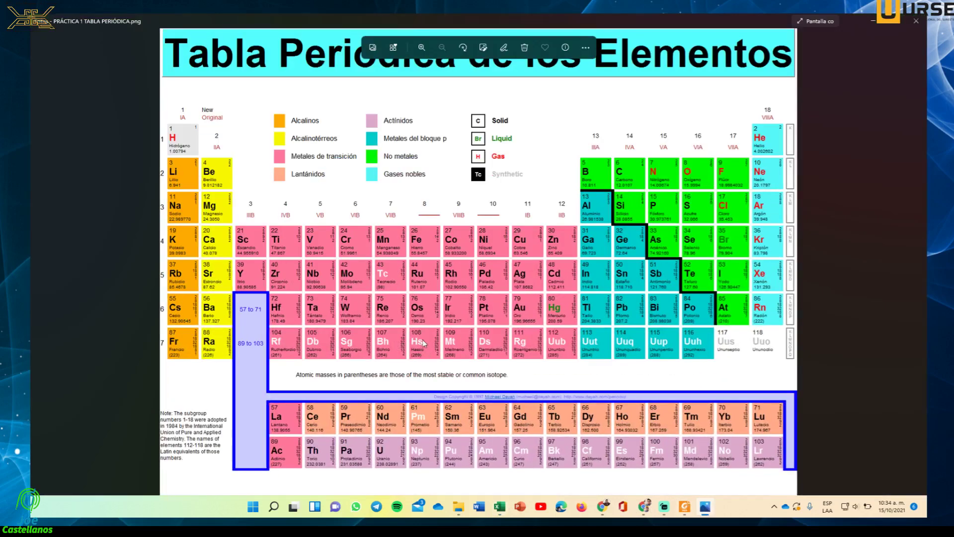
left_click(877, 24)
left_click(77, 166)
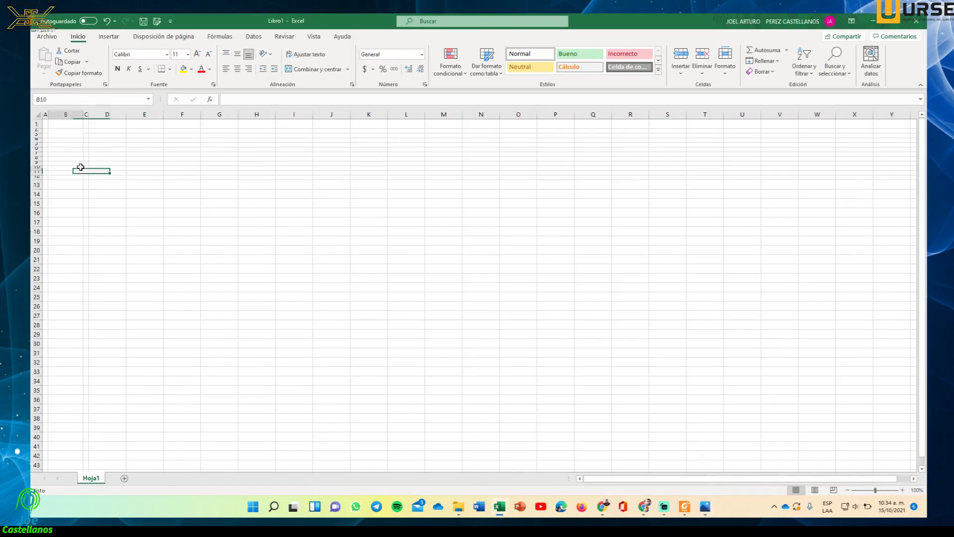
left_click(68, 141)
left_click(69, 140)
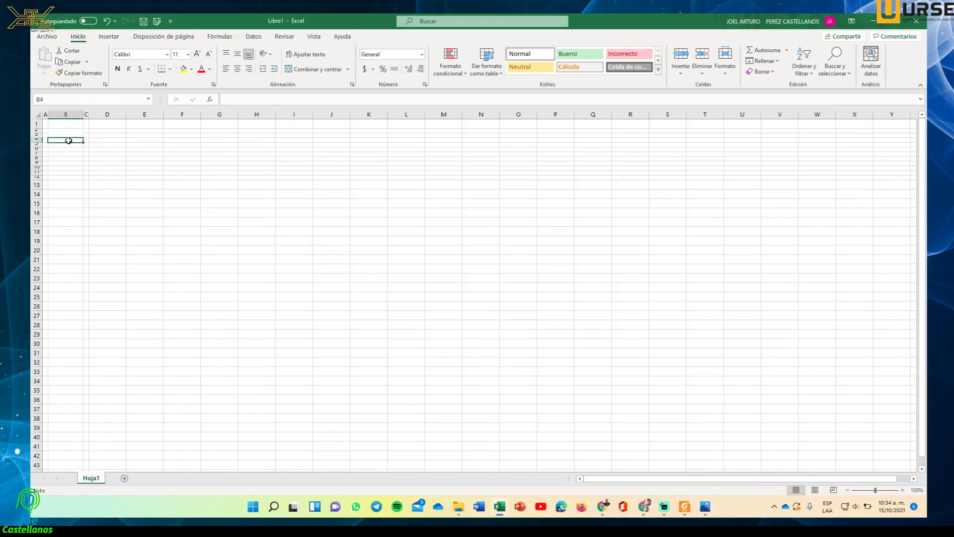
left_click_drag(68, 142, 69, 153)
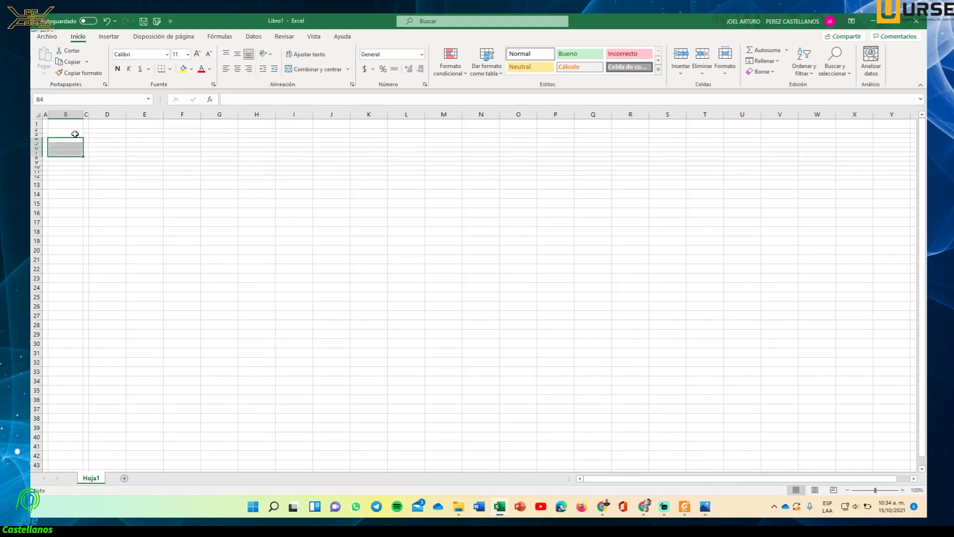
left_click(305, 70)
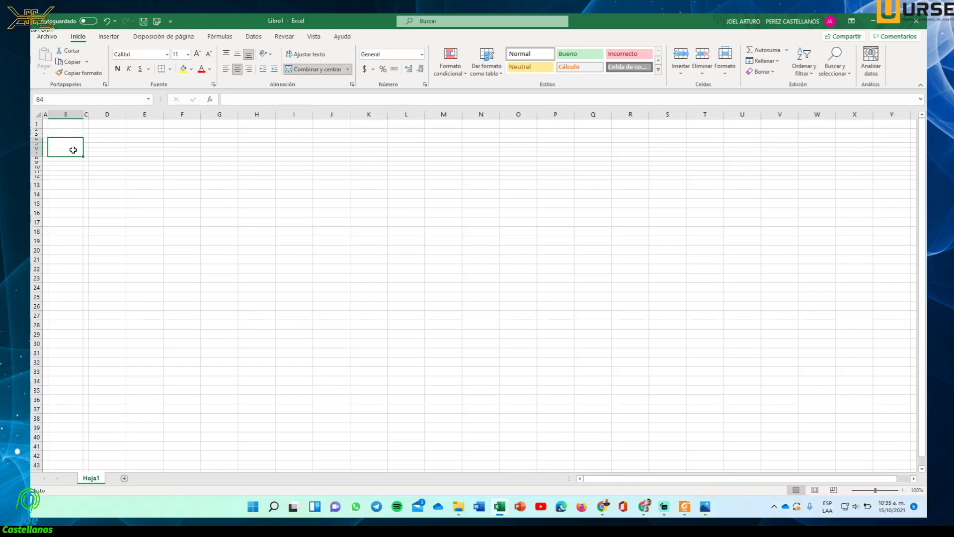
left_click(258, 269)
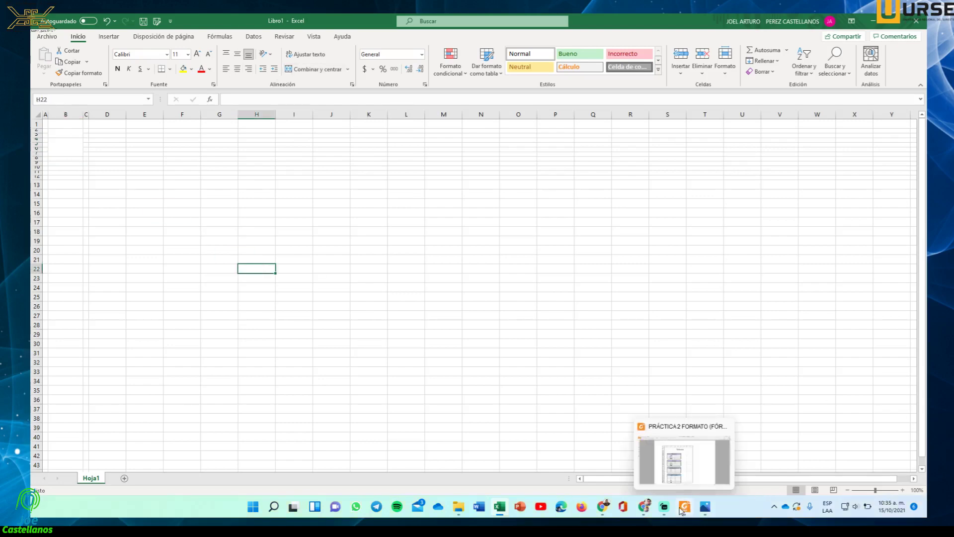
Step: Switch to the image viewer to compare the element box layout in the reference picture, and return to Excel
left_click(706, 507)
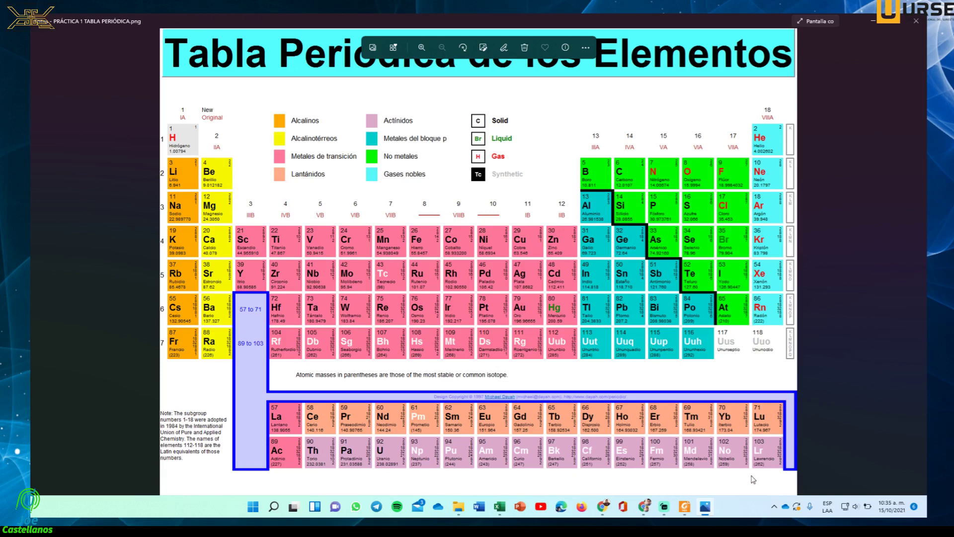
left_click(705, 507)
left_click(106, 203)
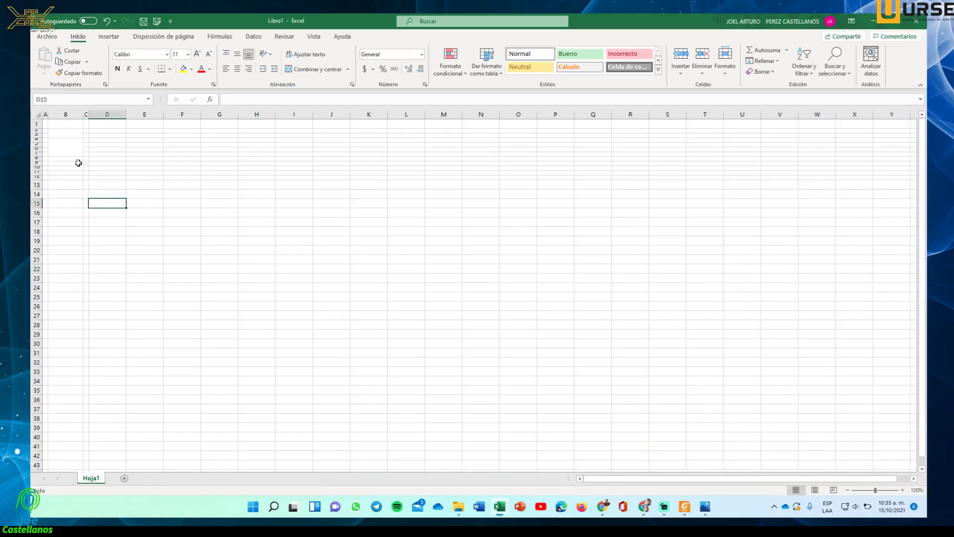
left_click_drag(76, 158, 76, 163)
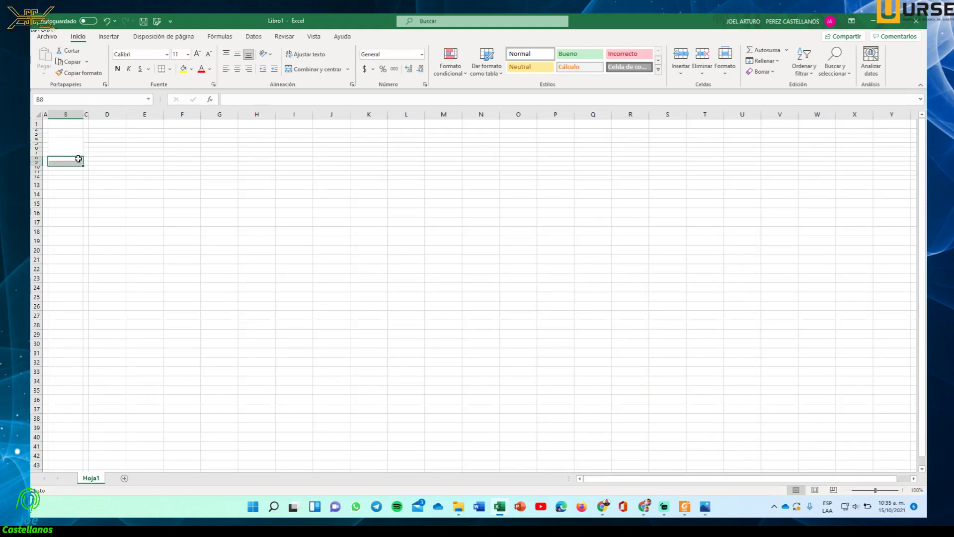
left_click(137, 192)
left_click(72, 99)
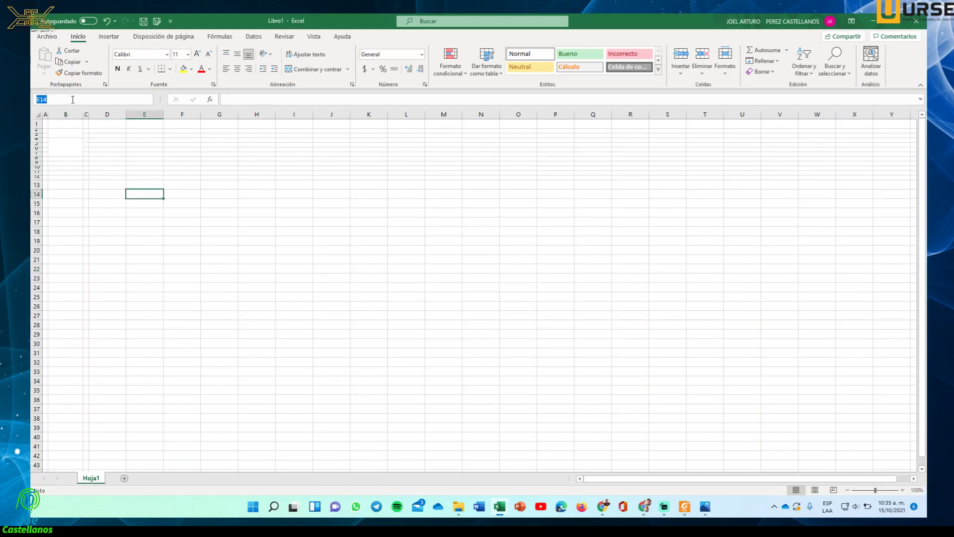
type("B4")
key("Return")
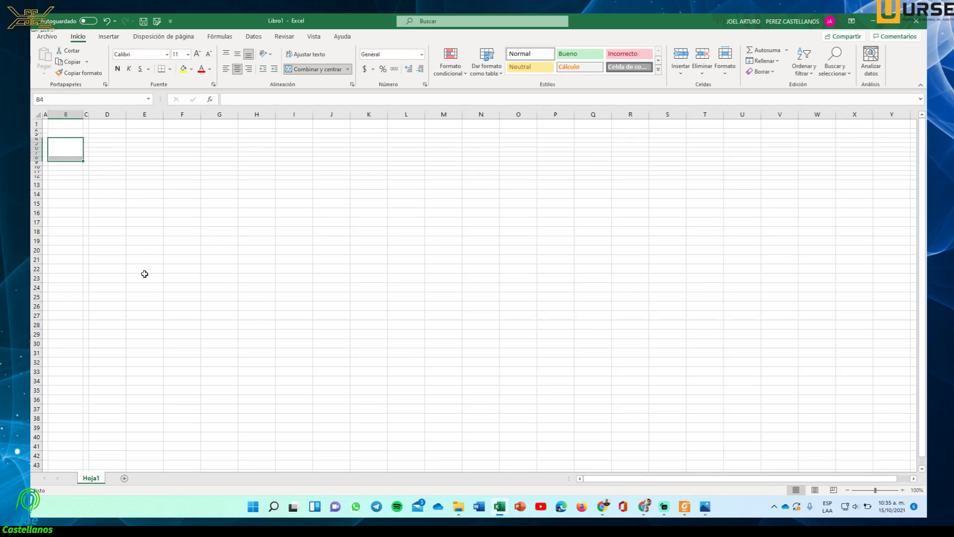
left_click(109, 231)
Step: Merge and center cells B8:B9
left_click(63, 163)
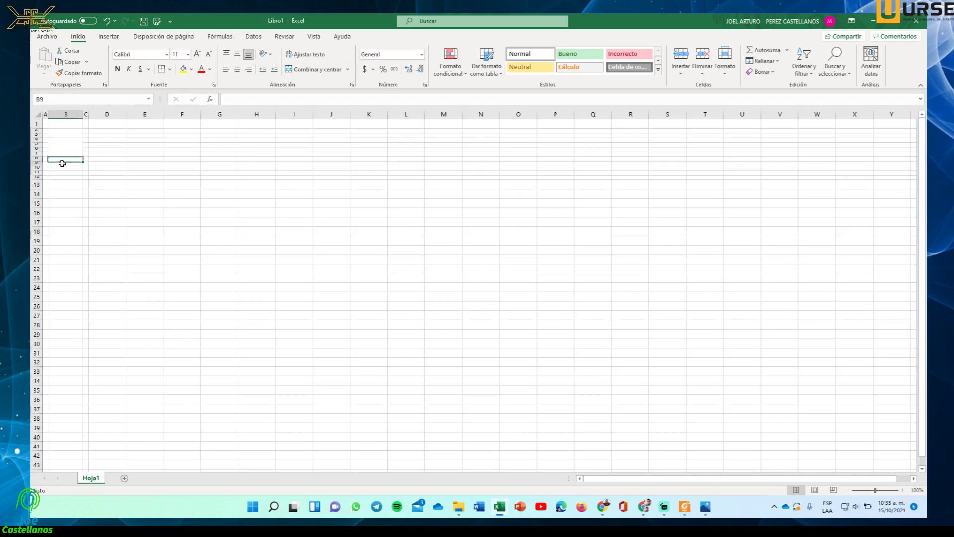
left_click(77, 98)
type("B8:B9")
key("Return")
left_click_drag(158, 228, 155, 224)
left_click_drag(78, 159, 76, 164)
left_click(326, 71)
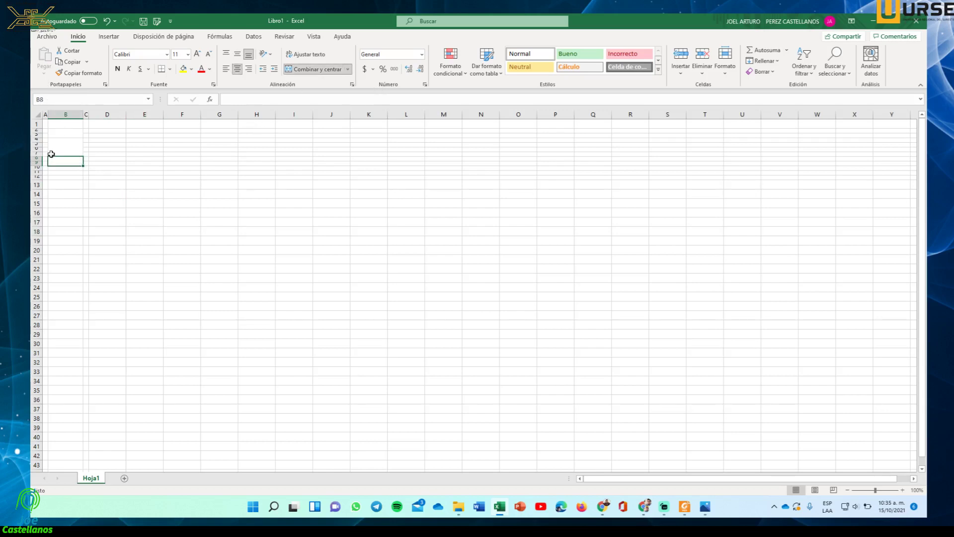
Step: Merge and center cells B10:B11
left_click_drag(52, 168, 51, 172)
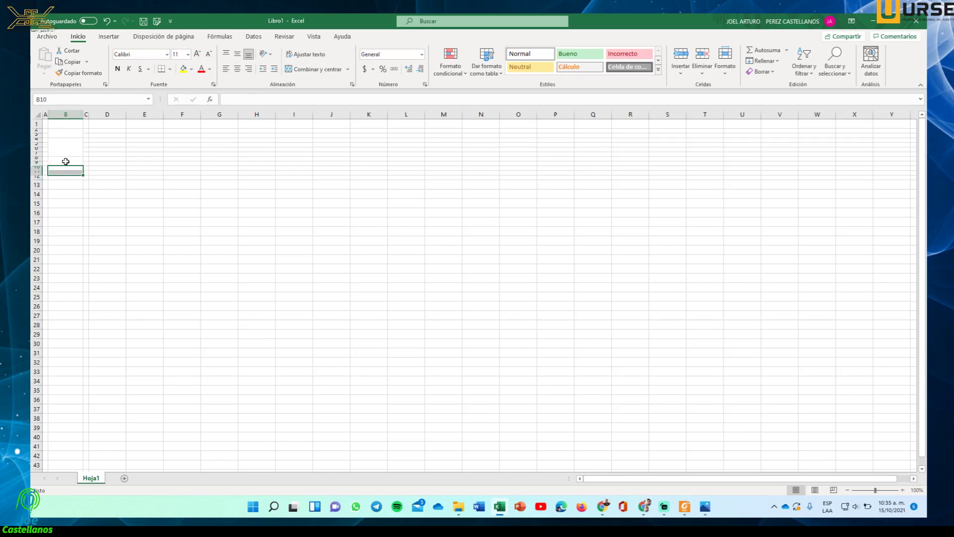
left_click_drag(182, 306, 182, 278)
left_click(89, 99)
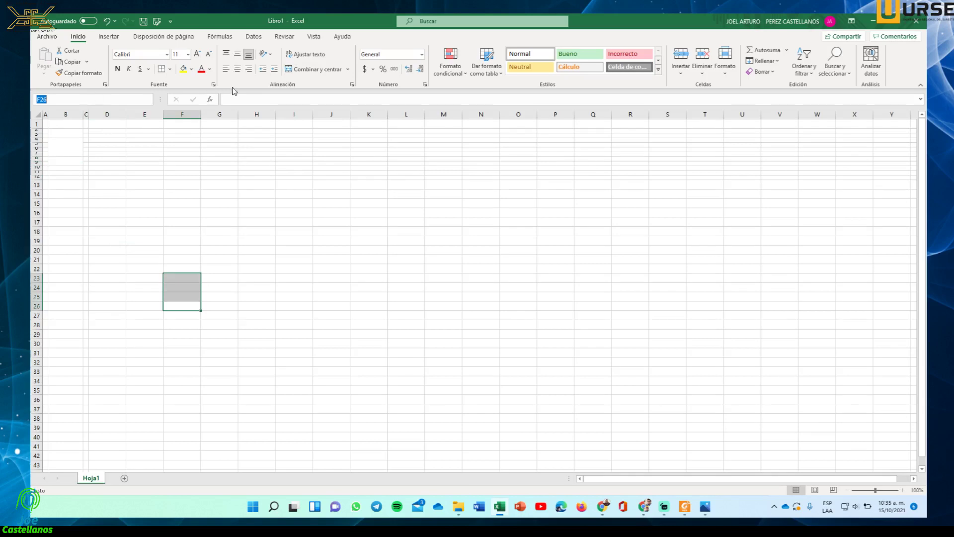
type("B10:B11")
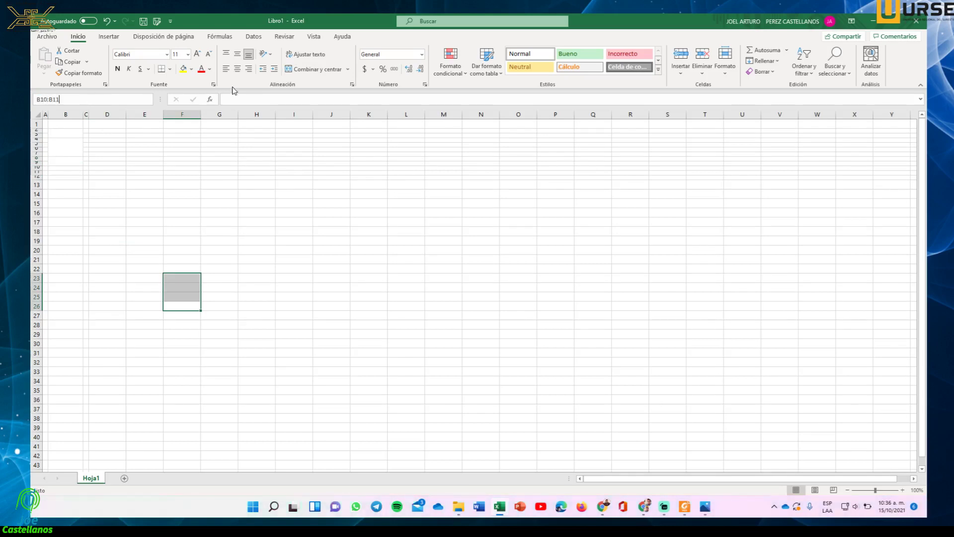
key("Return")
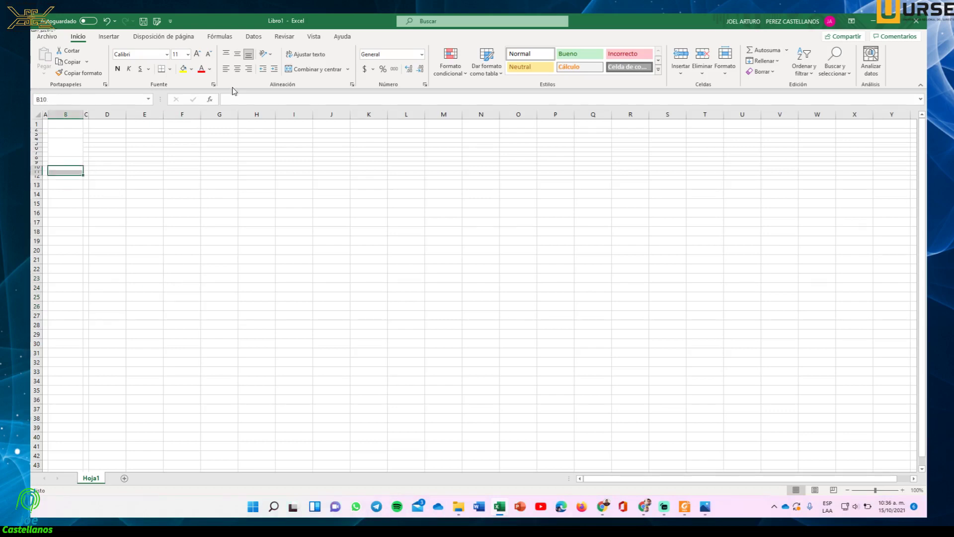
left_click(306, 74)
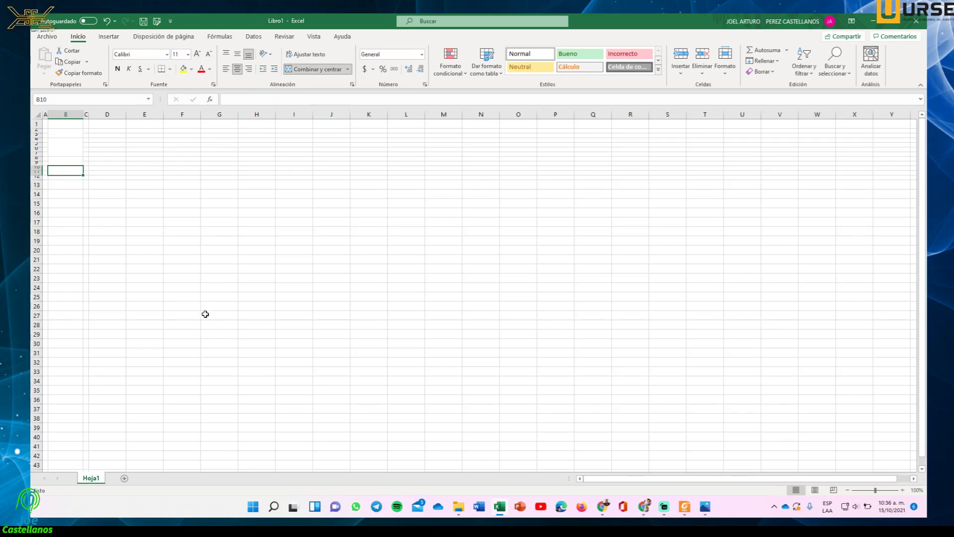
Step: Select the block B2:C11 to check the extent of the first element box, and clear the selection
left_click(113, 279)
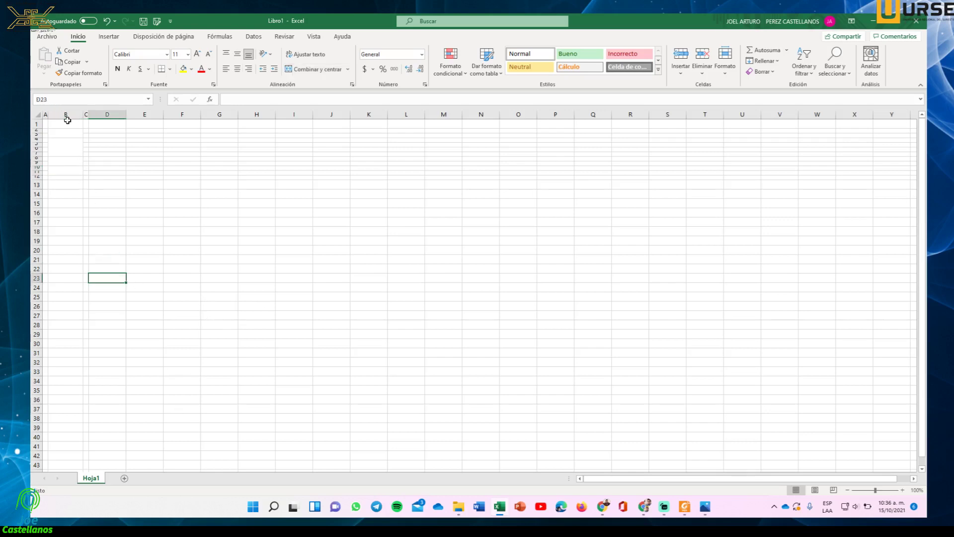
left_click_drag(66, 135, 89, 171)
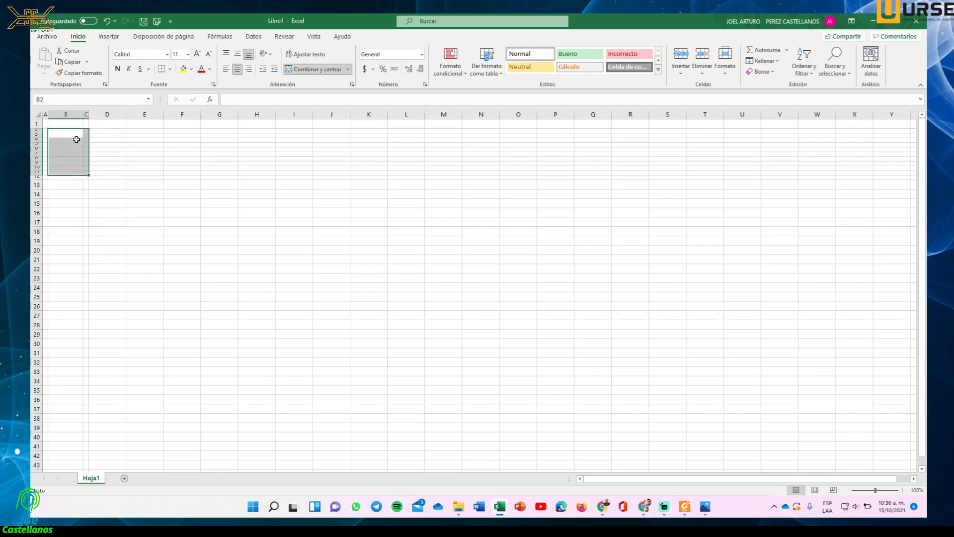
left_click(154, 259)
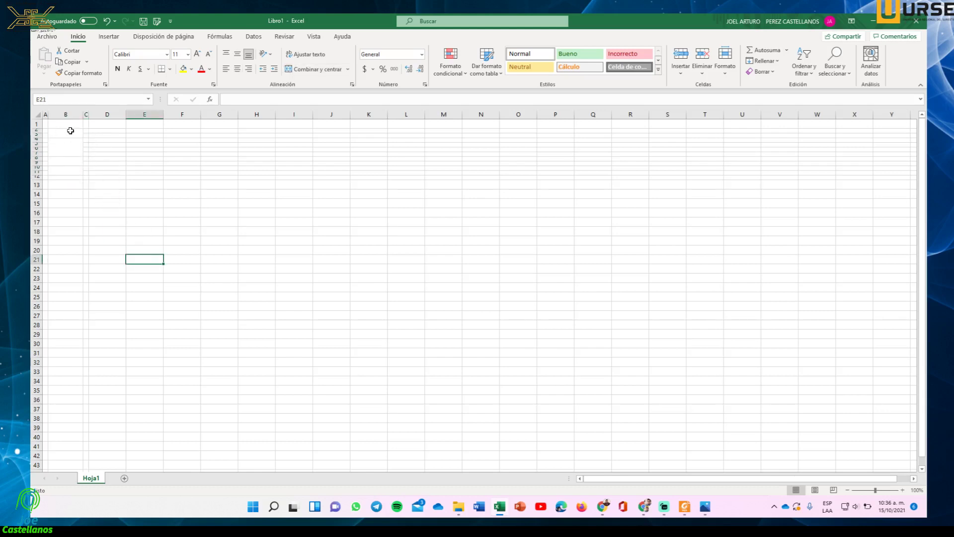
left_click_drag(69, 131, 82, 163)
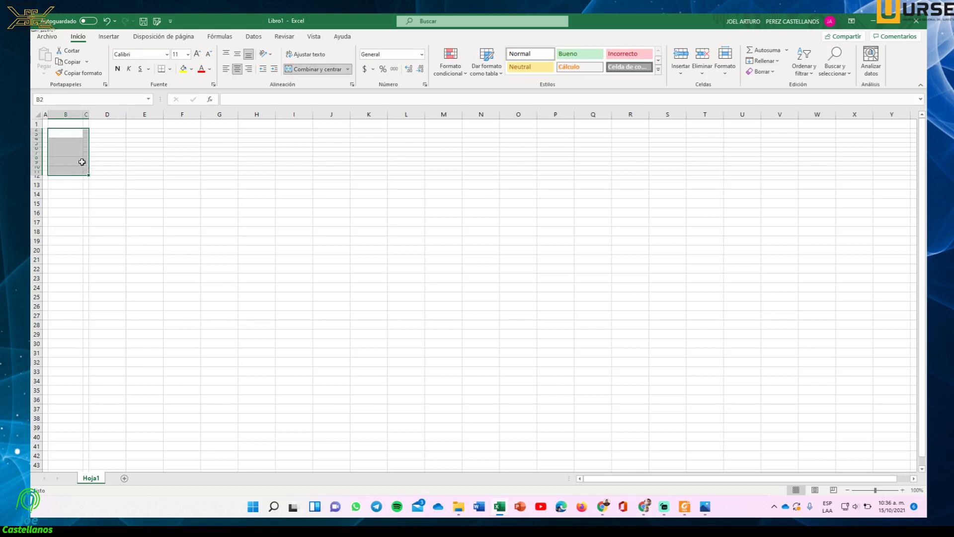
left_click(64, 100)
left_click(294, 362)
left_click(456, 319)
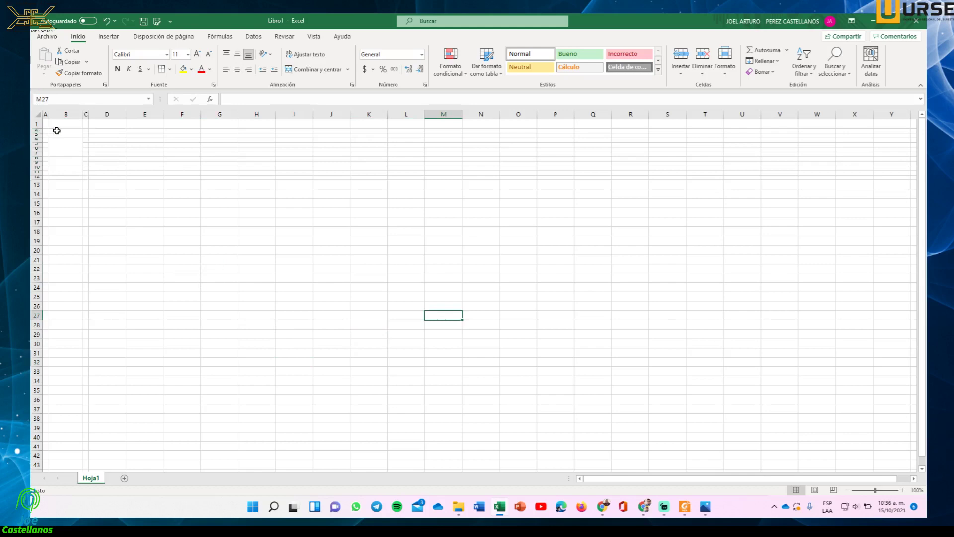
left_click(66, 99)
type("B2")
key("Return")
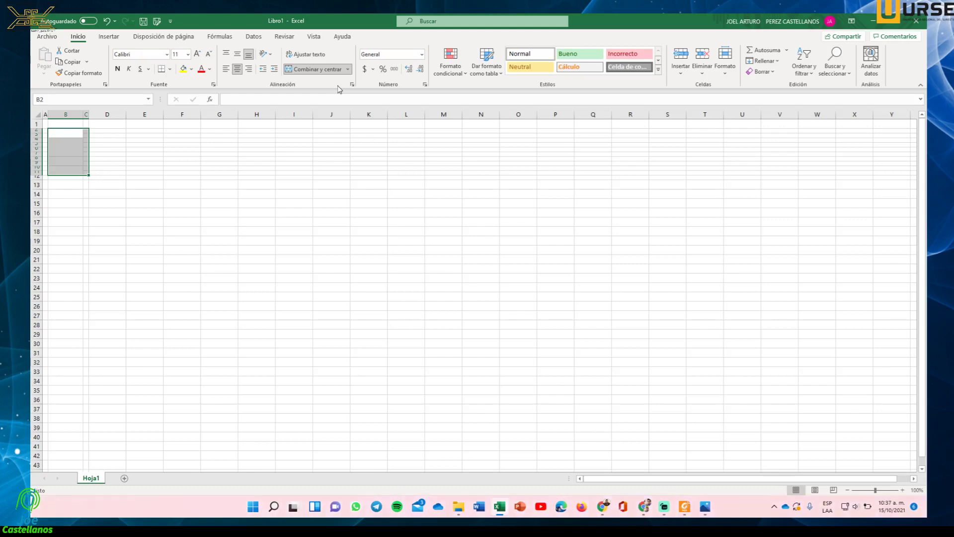
left_click_drag(181, 241, 181, 259)
left_click_drag(219, 287, 219, 297)
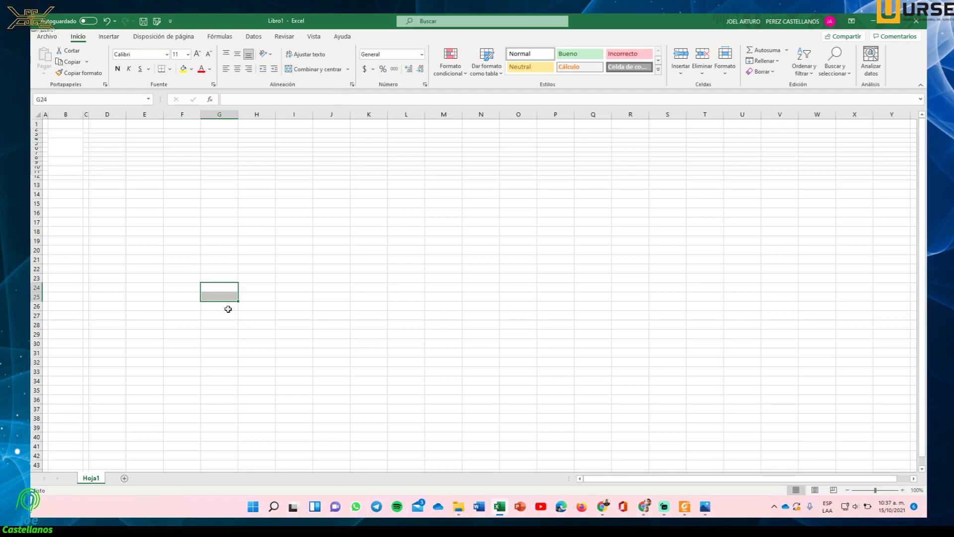
Step: Set the merged cell B2:B3 to font size 12, with left horizontal alignment and middle vertical alignment
left_click(63, 132)
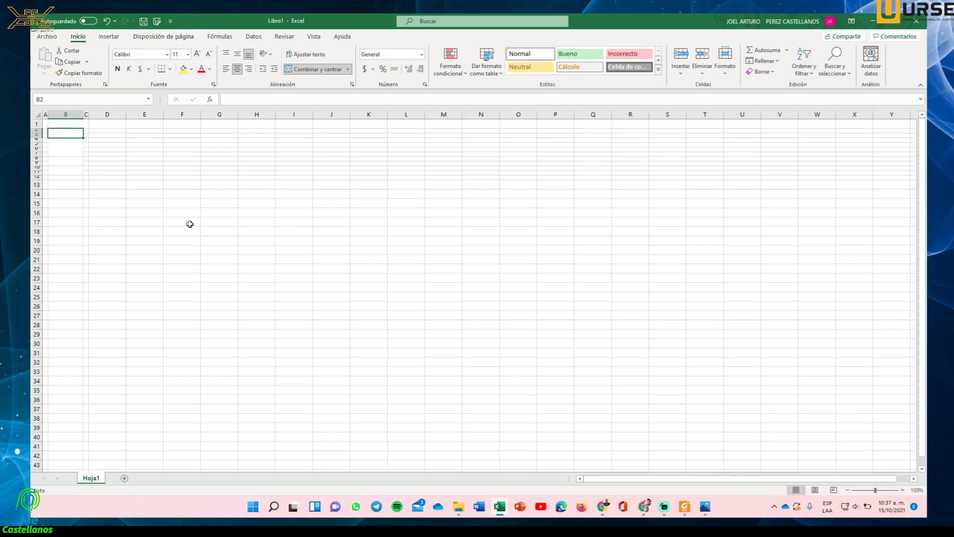
left_click(187, 59)
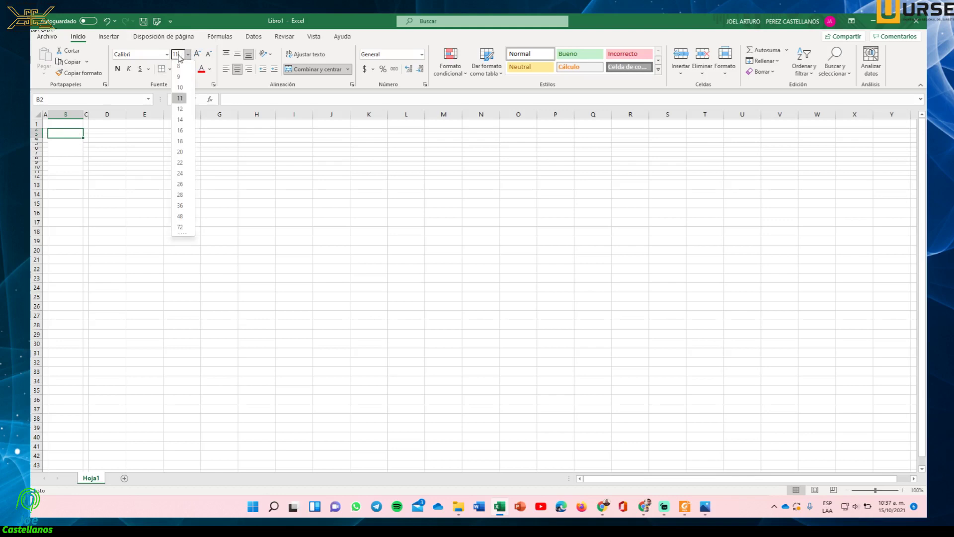
left_click(181, 109)
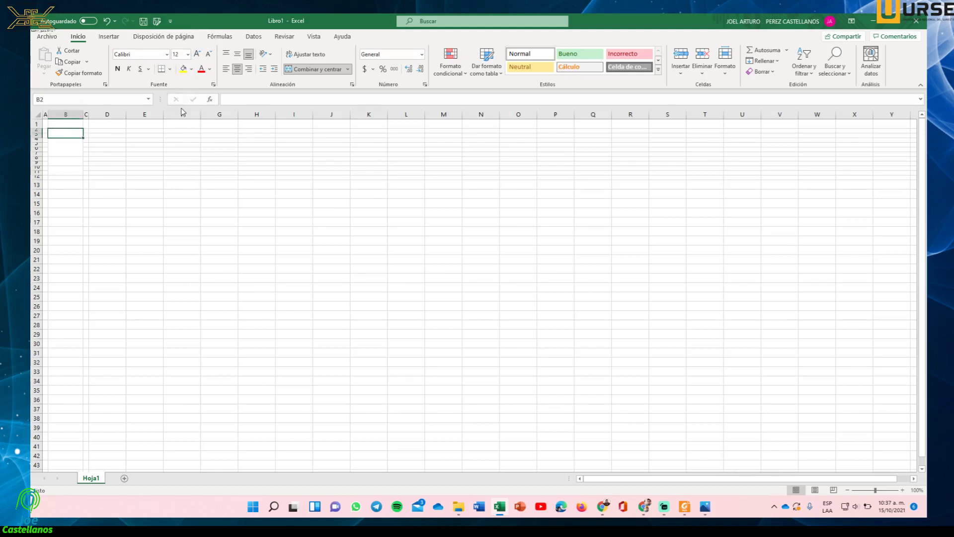
left_click(226, 71)
left_click(238, 55)
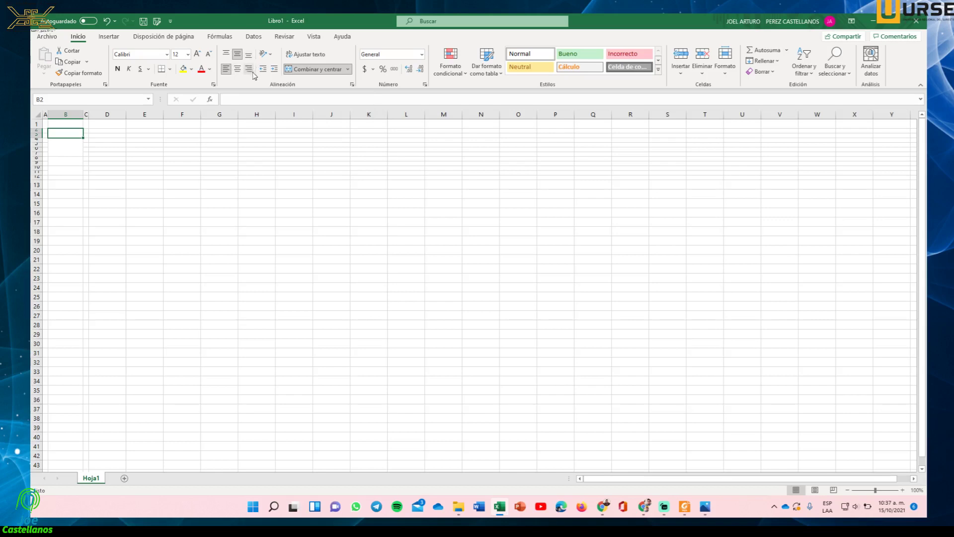
left_click(226, 72)
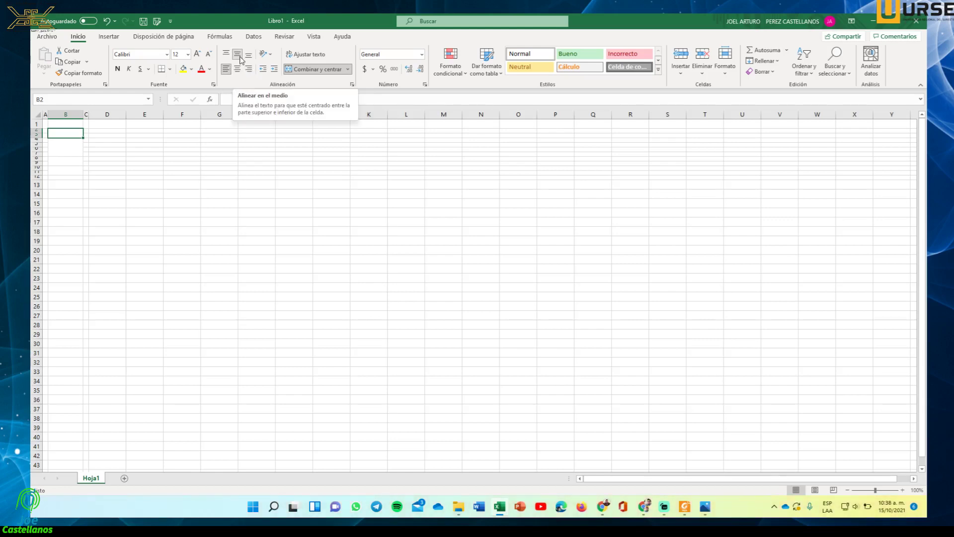
left_click(238, 55)
Step: Set the merged cell B4:B7 to font size 28, with left horizontal alignment and middle vertical alignment
left_click(71, 147)
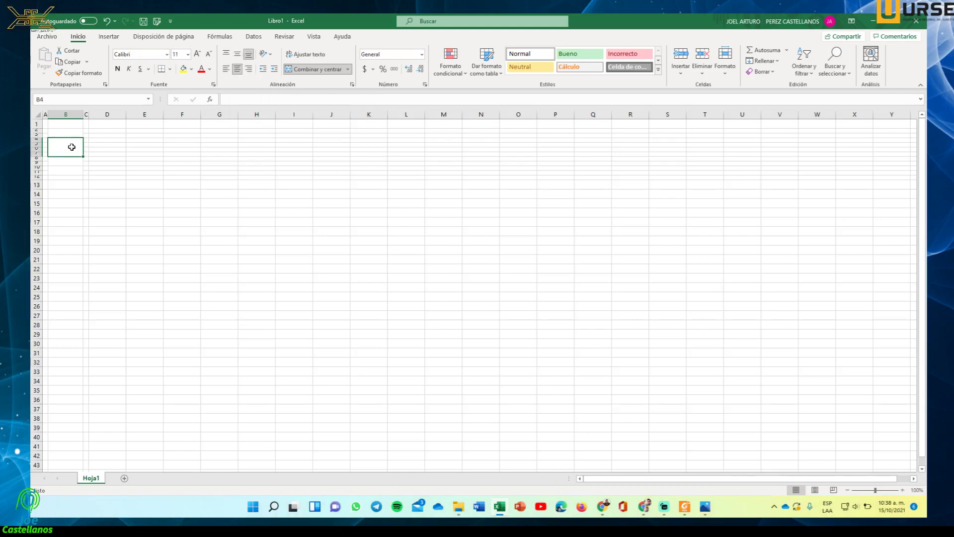
left_click(188, 55)
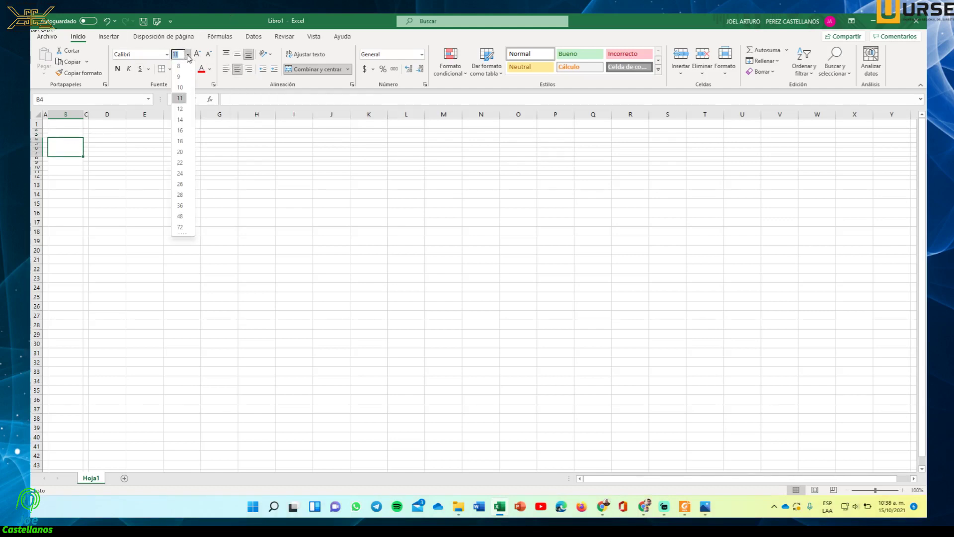
left_click(184, 195)
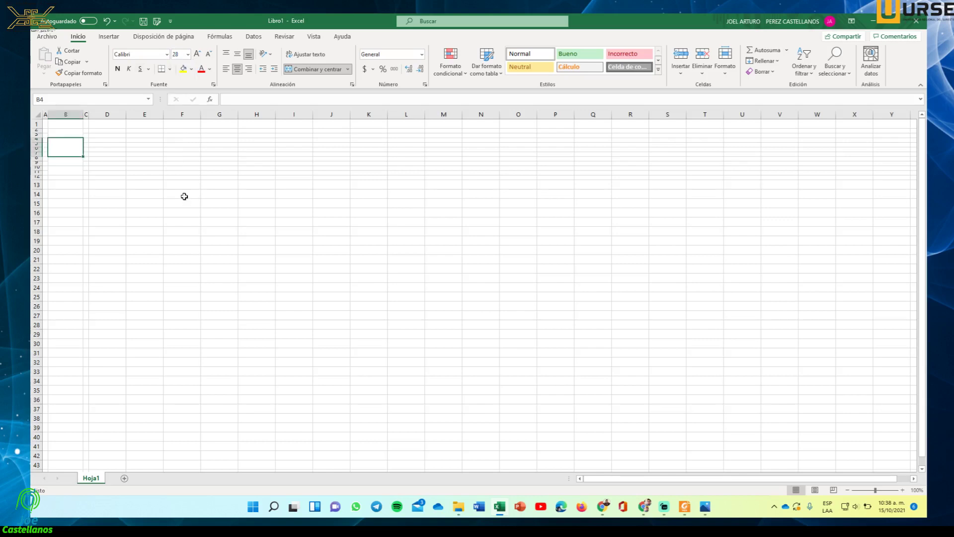
left_click(226, 68)
left_click(238, 55)
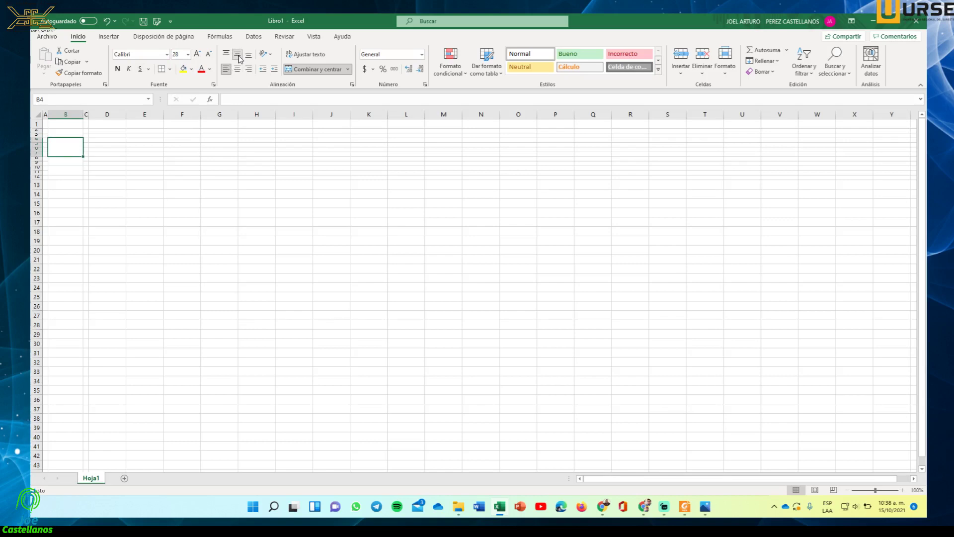
Step: Set the merged cell B8:B9 to font size 9, with left horizontal alignment and middle vertical alignment
left_click(67, 161)
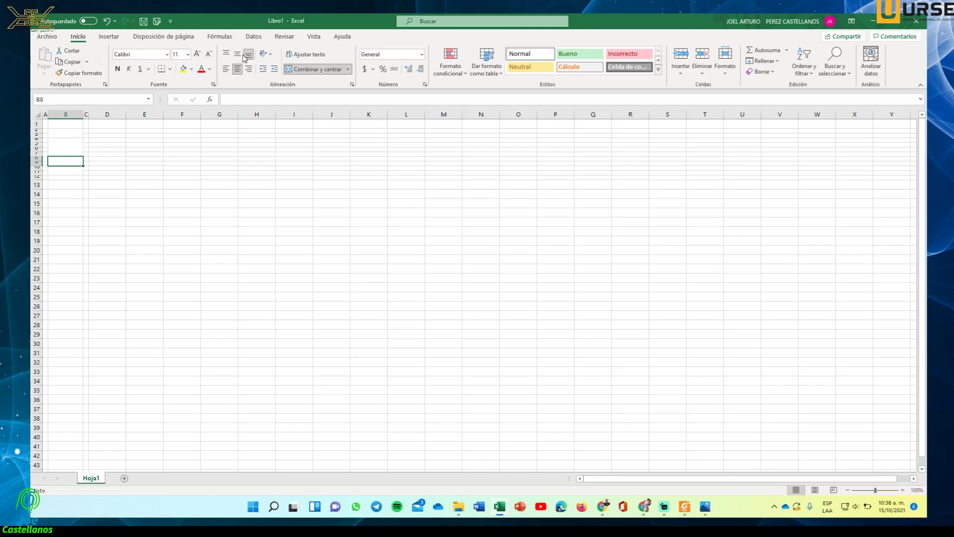
left_click(188, 55)
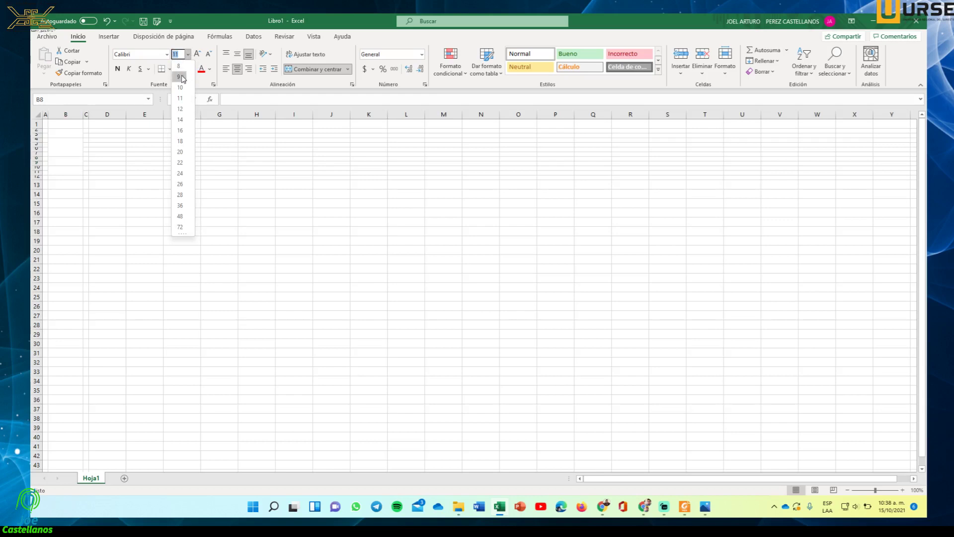
left_click(180, 77)
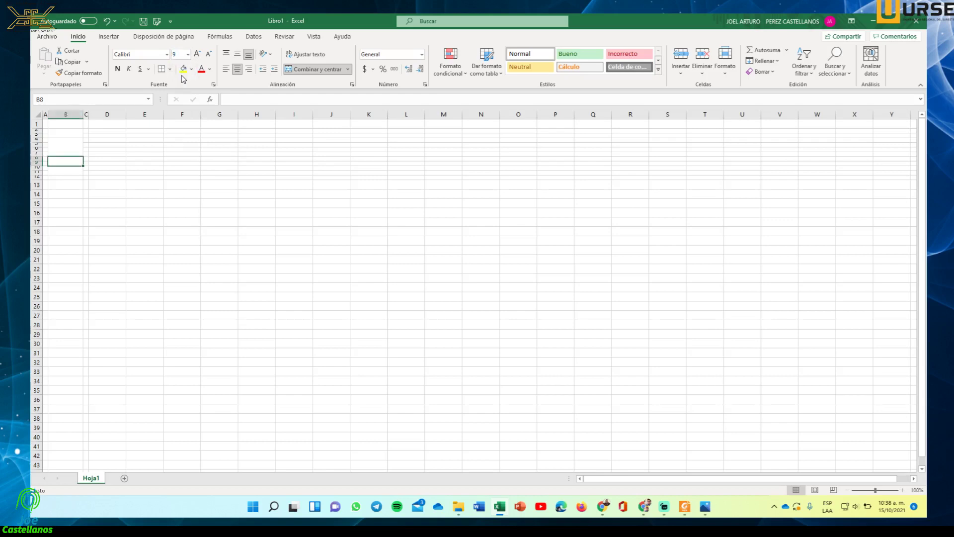
left_click(226, 68)
left_click(238, 58)
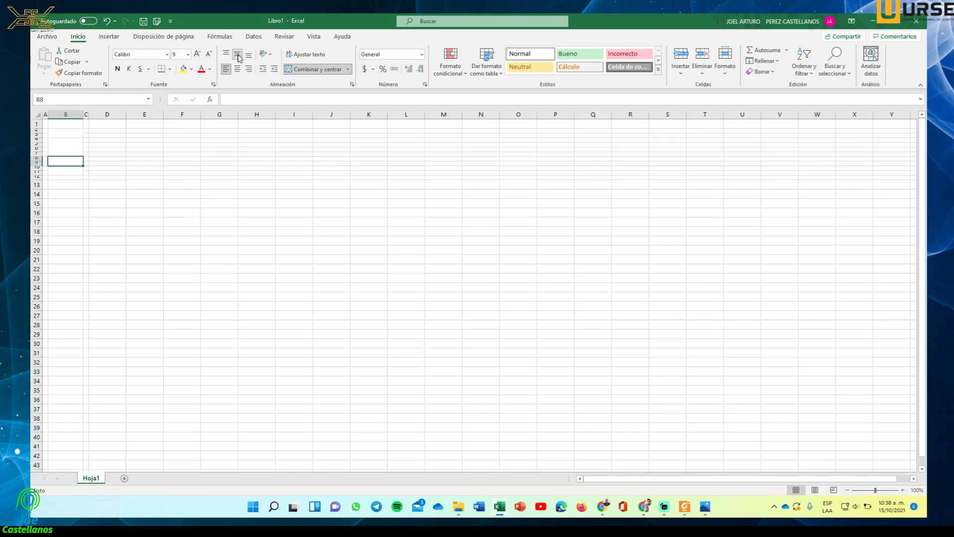
Step: Set the merged cell B10:B11 to font size 8, with left horizontal alignment and middle vertical alignment
left_click(56, 171)
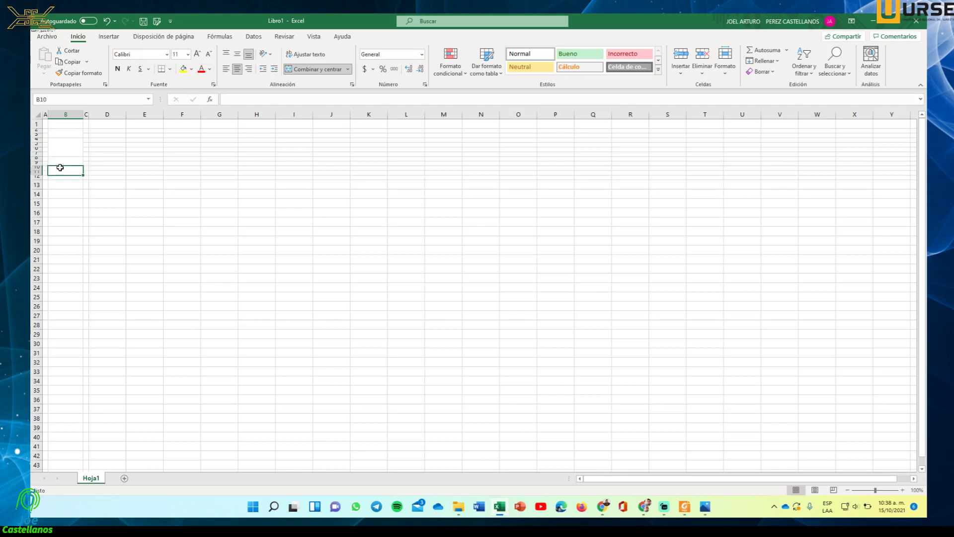
left_click(189, 54)
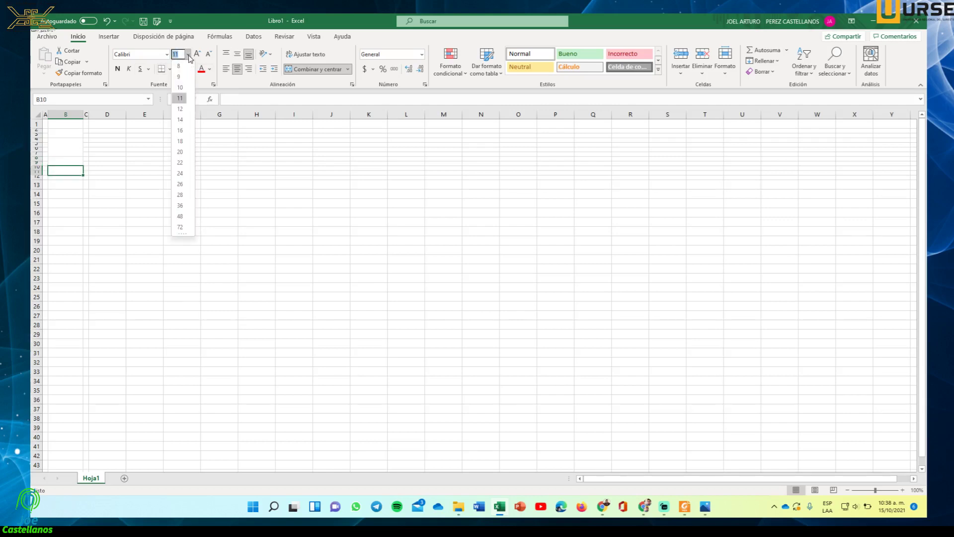
left_click(180, 66)
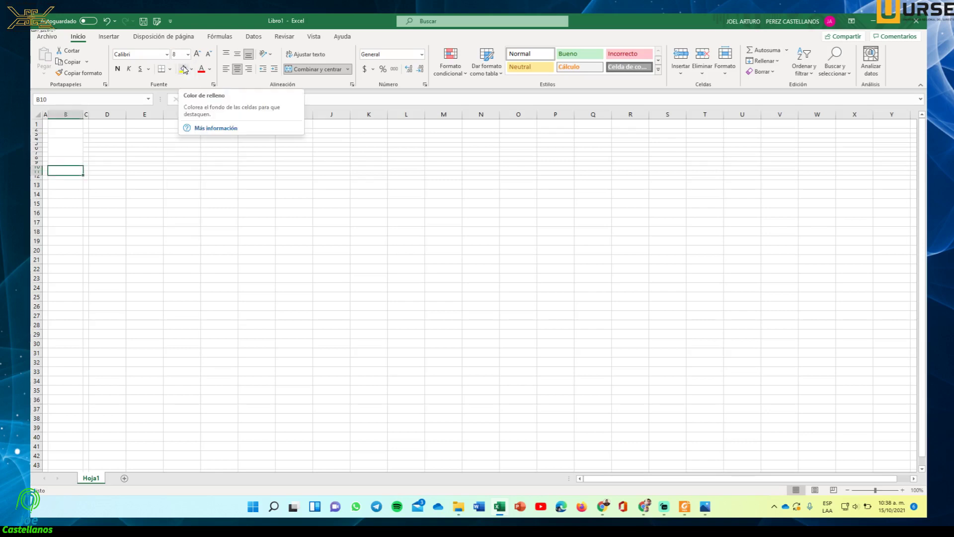
left_click(226, 69)
left_click(237, 55)
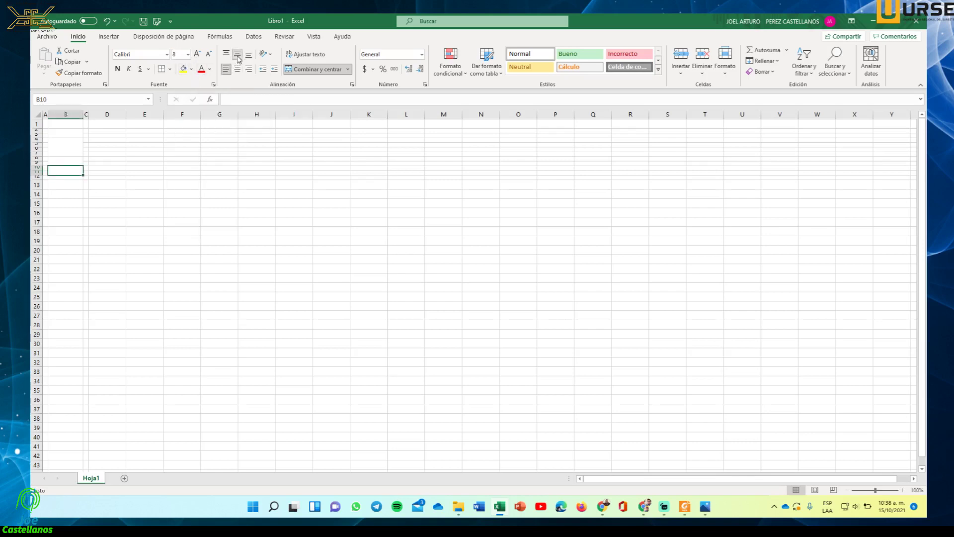
left_click(182, 154)
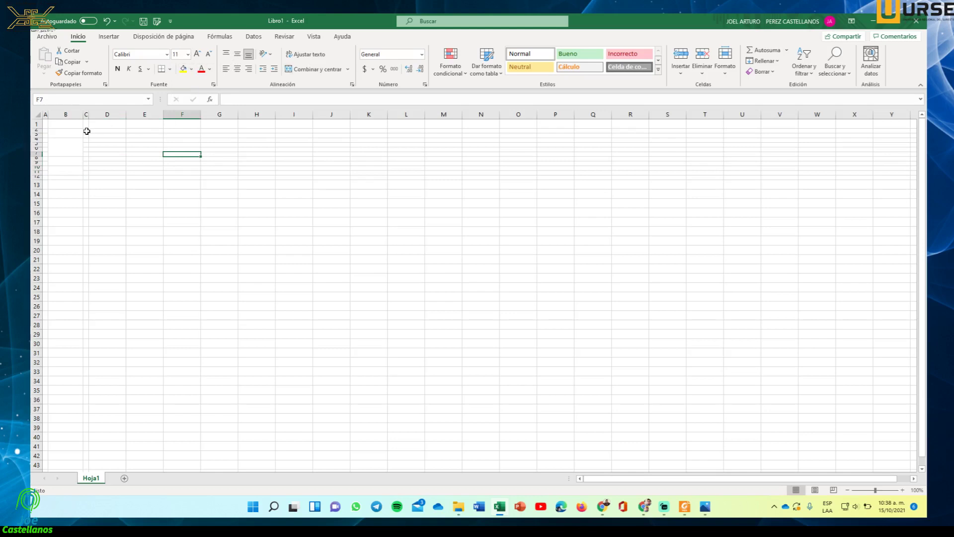
left_click_drag(86, 131, 88, 174)
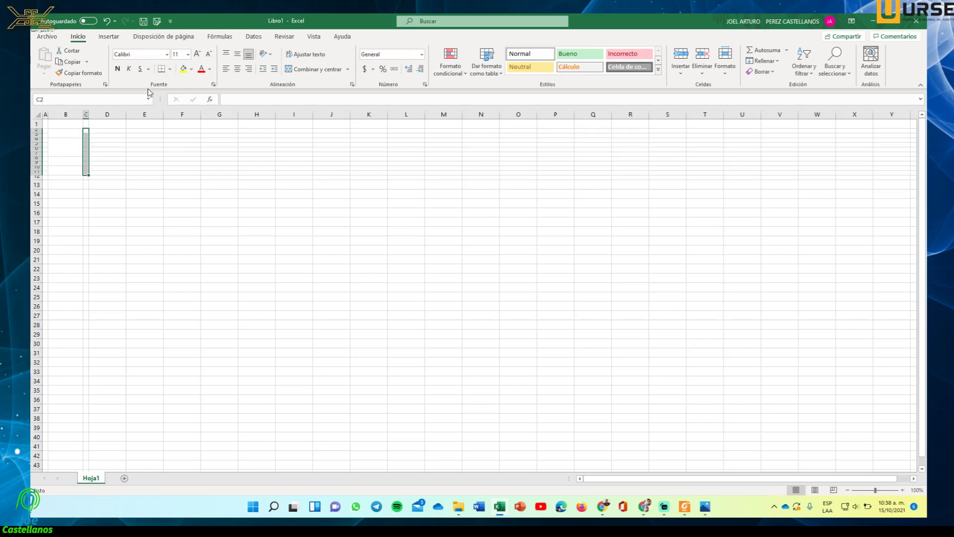
left_click(108, 136)
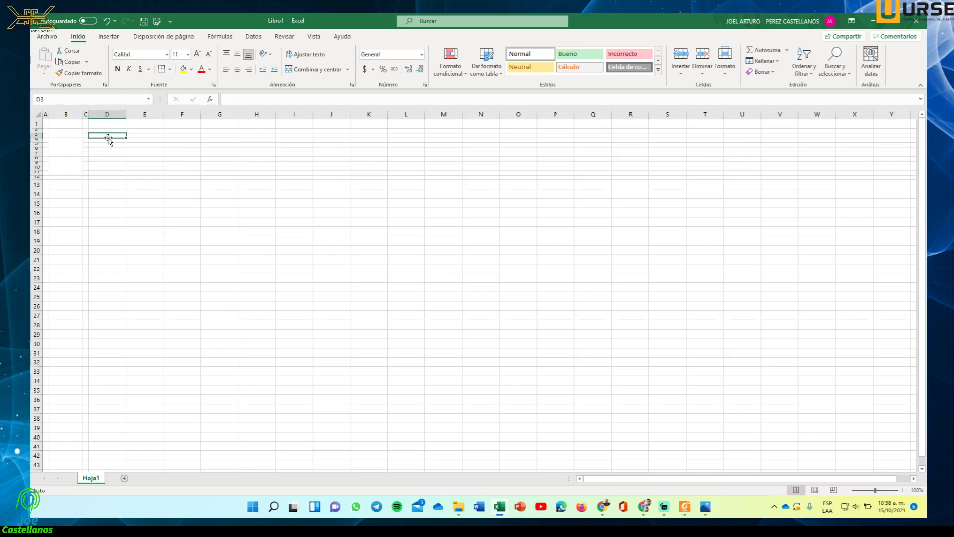
left_click_drag(86, 132, 85, 172)
left_click(133, 162)
Step: Select the narrow cells C2:C11 beside the merged cells and set their font size to 5
left_click(53, 99)
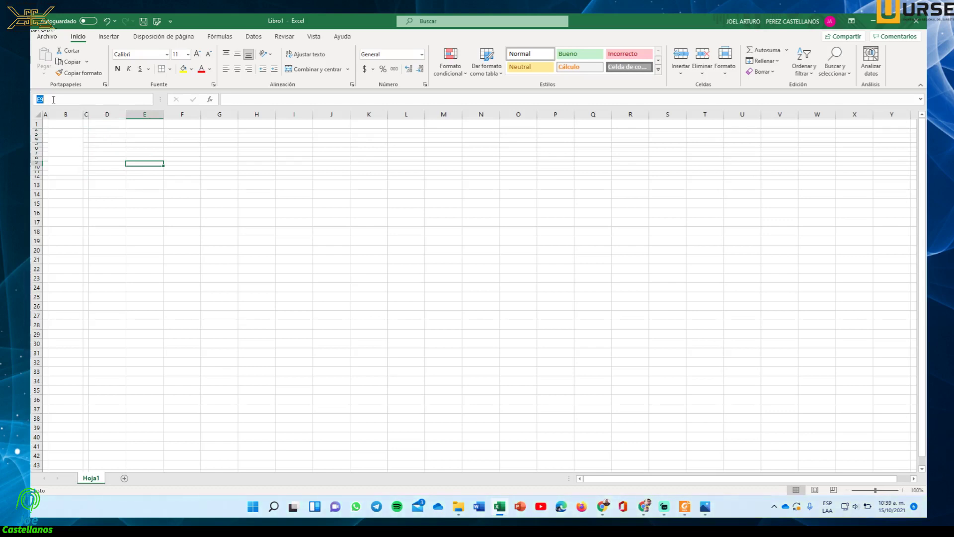
type("C2")
key("Return")
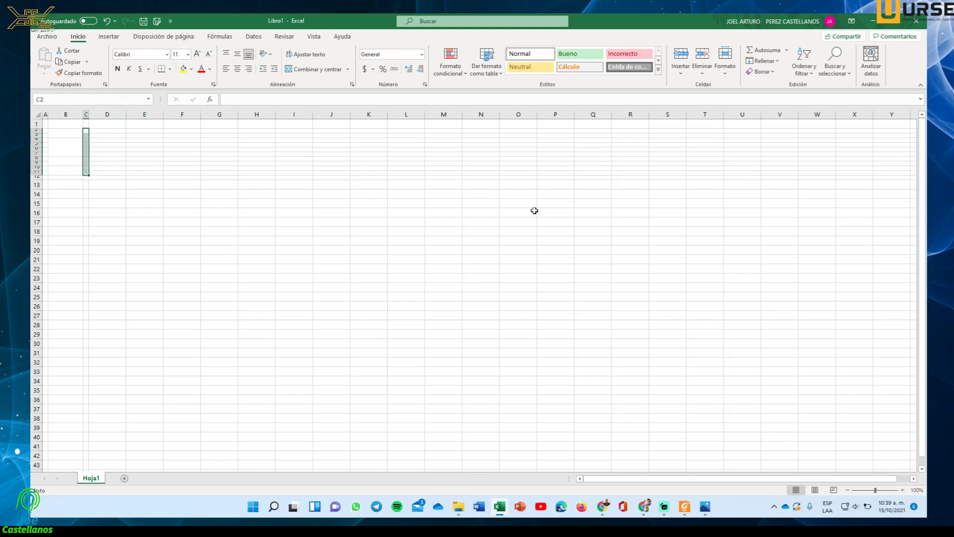
left_click(189, 55)
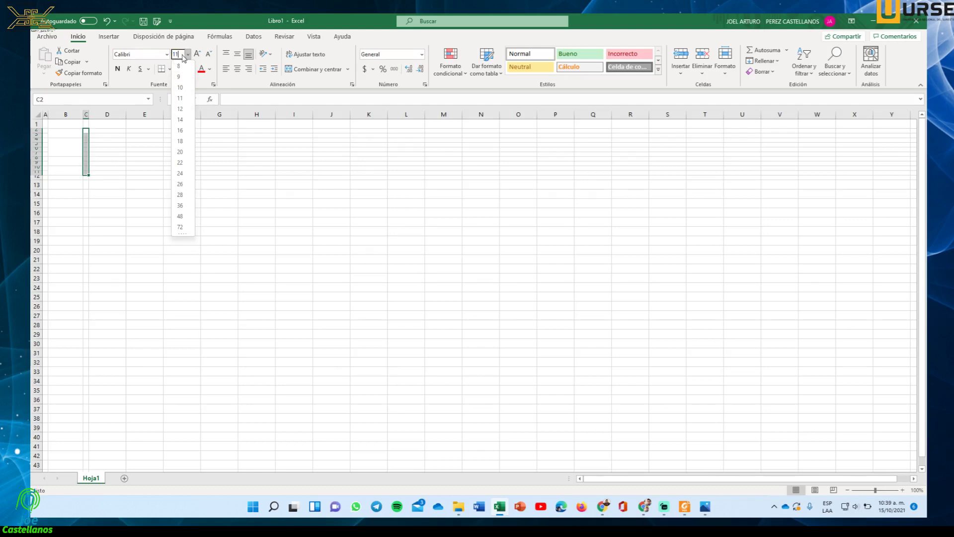
left_click(188, 55)
left_click(177, 55)
type("5")
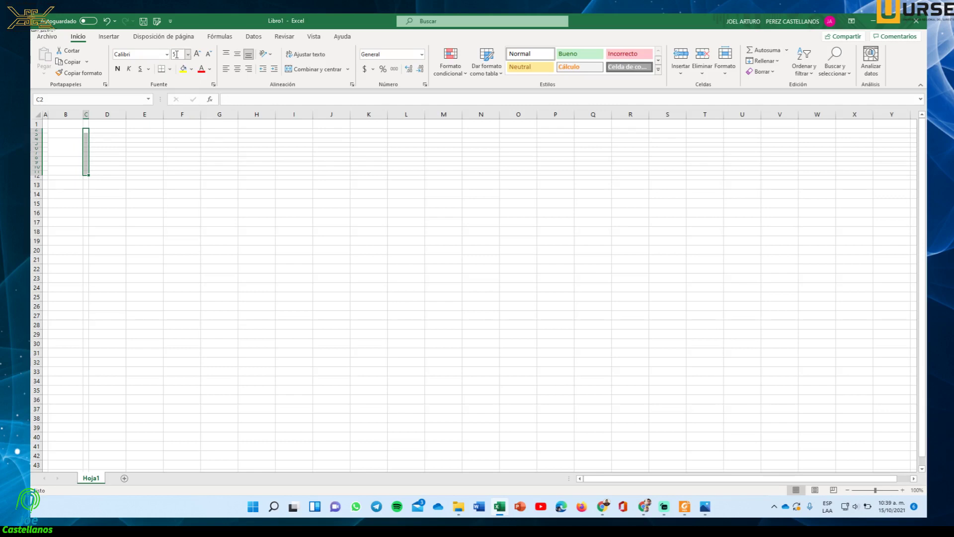
left_click(100, 169)
left_click_drag(87, 130, 69, 167)
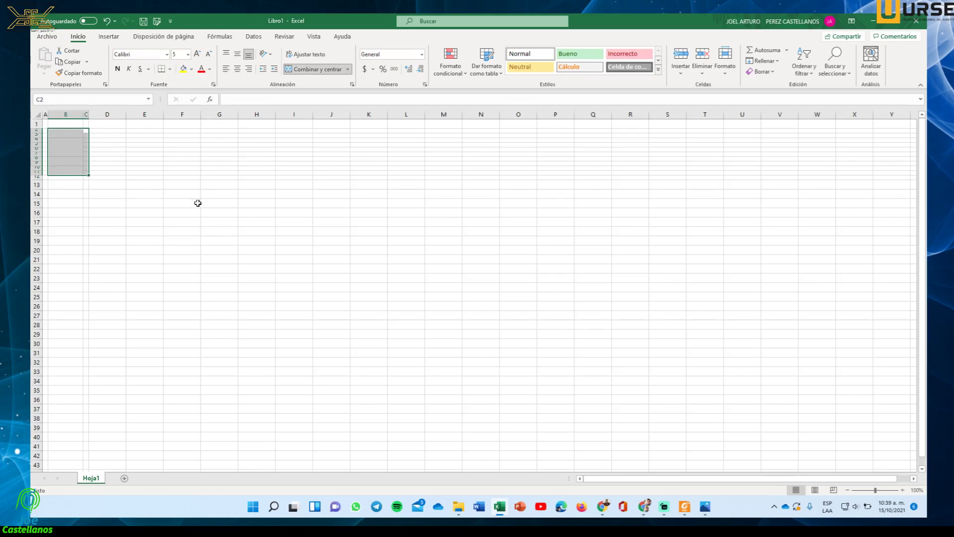
left_click(286, 293)
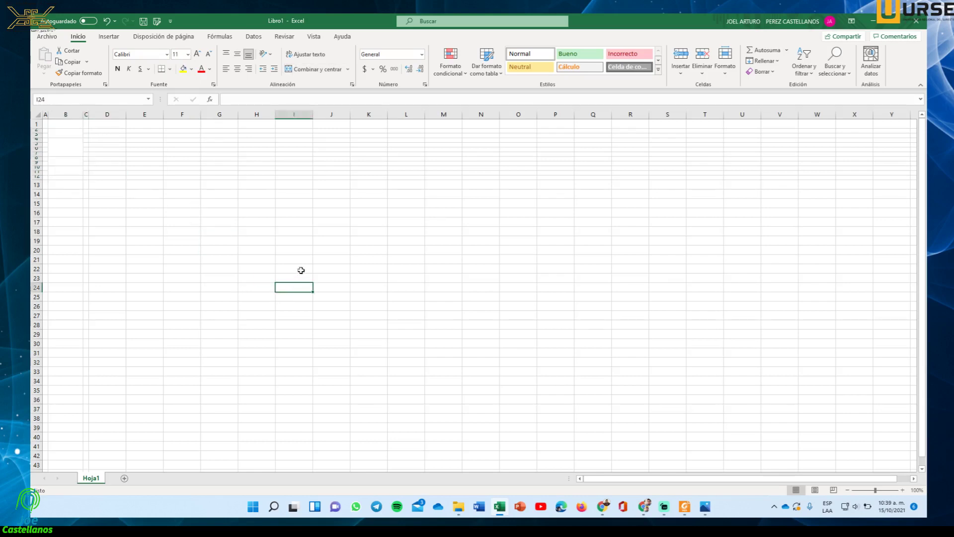
left_click(69, 151)
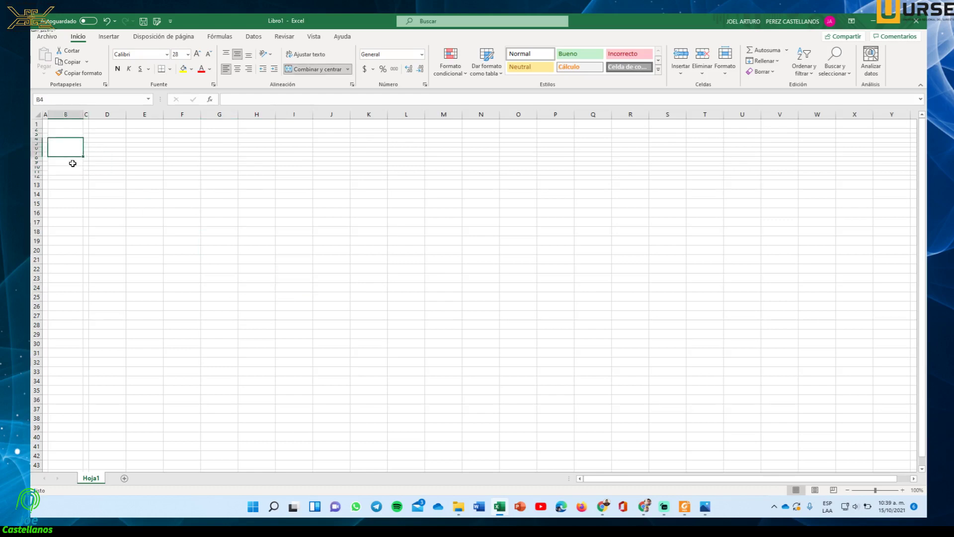
left_click(70, 162)
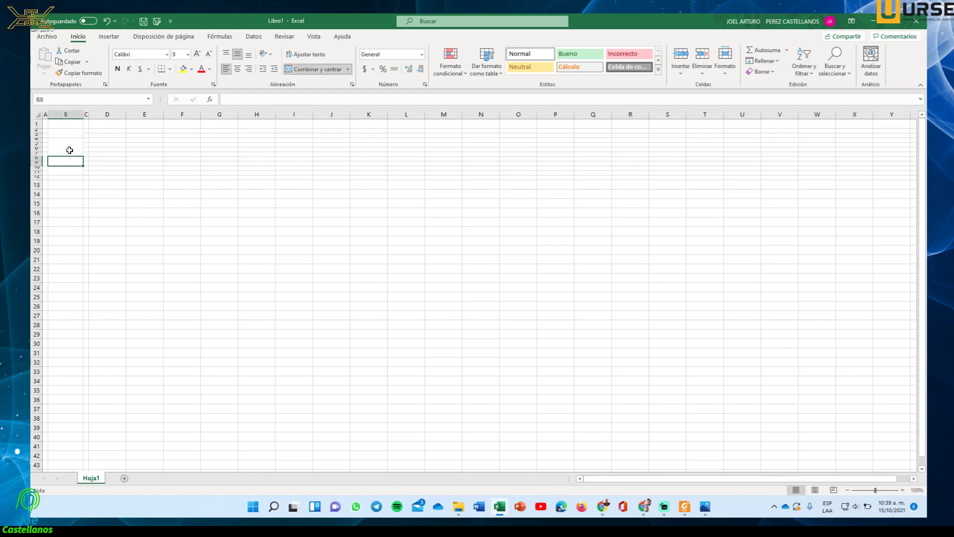
Step: Apply bold to the merged cells B4:B7 and B8:B9
left_click_drag(70, 144, 69, 162)
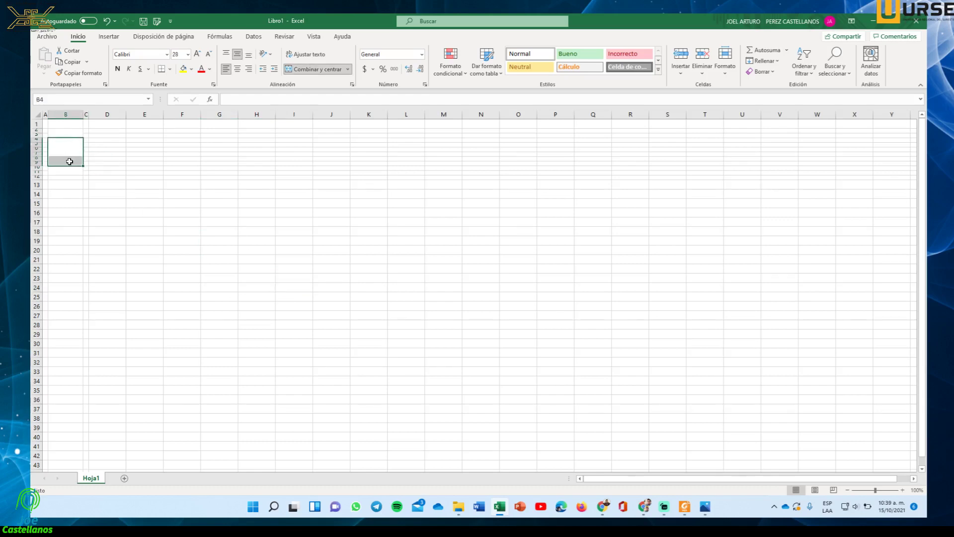
left_click(117, 69)
left_click(181, 307)
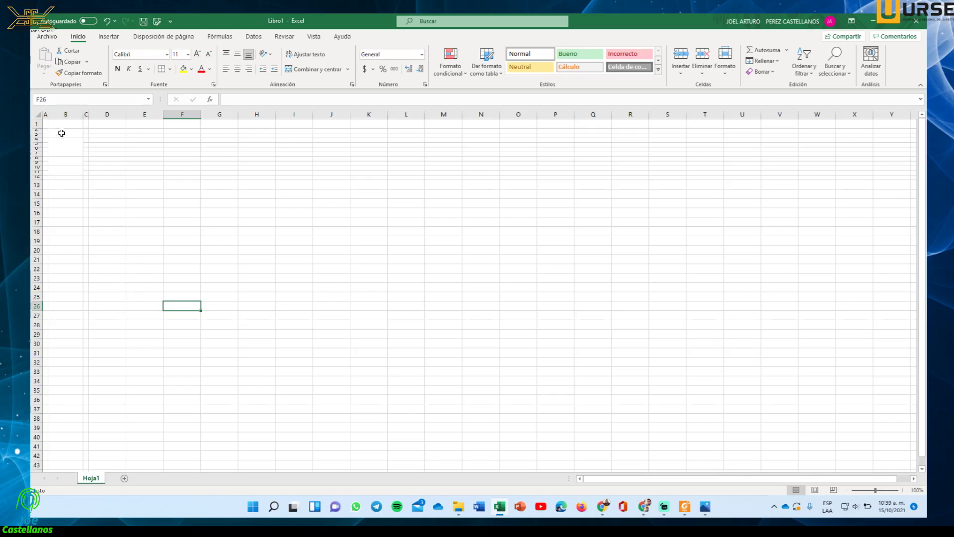
left_click_drag(62, 132, 86, 170)
key("alt+o")
key("m")
key("c")
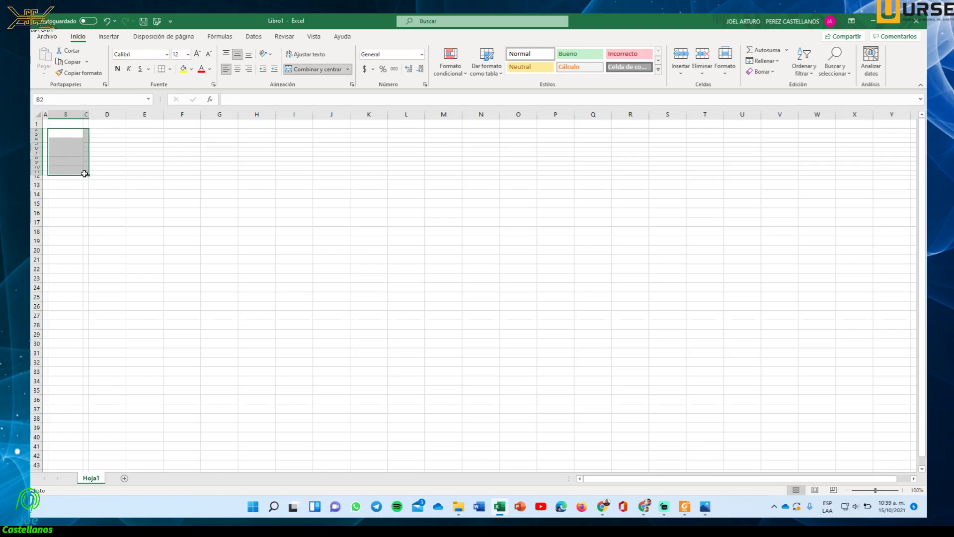
left_click(52, 102)
left_click(104, 164)
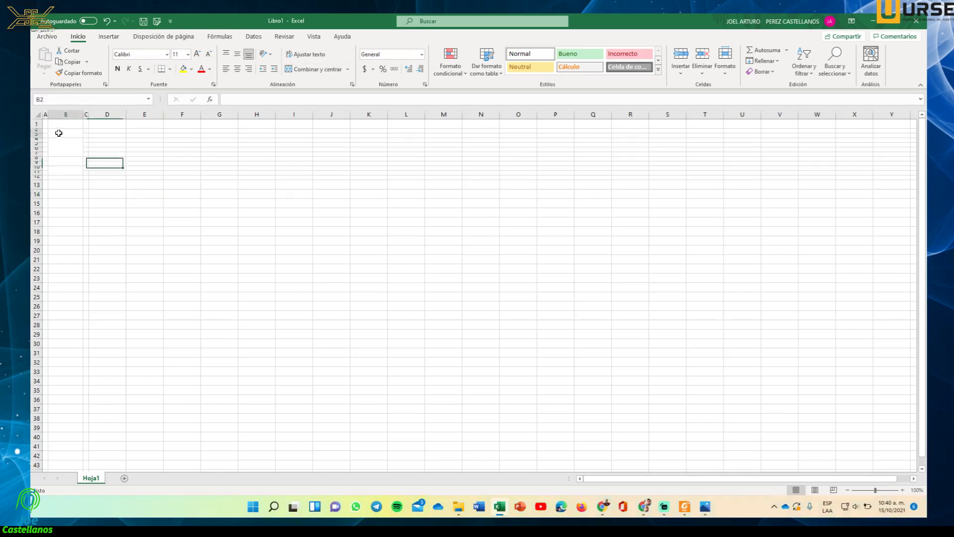
Step: Select the element box B2:C11, check the box borders in the periodic table reference image, and return to the workbook
left_click_drag(59, 133, 74, 169)
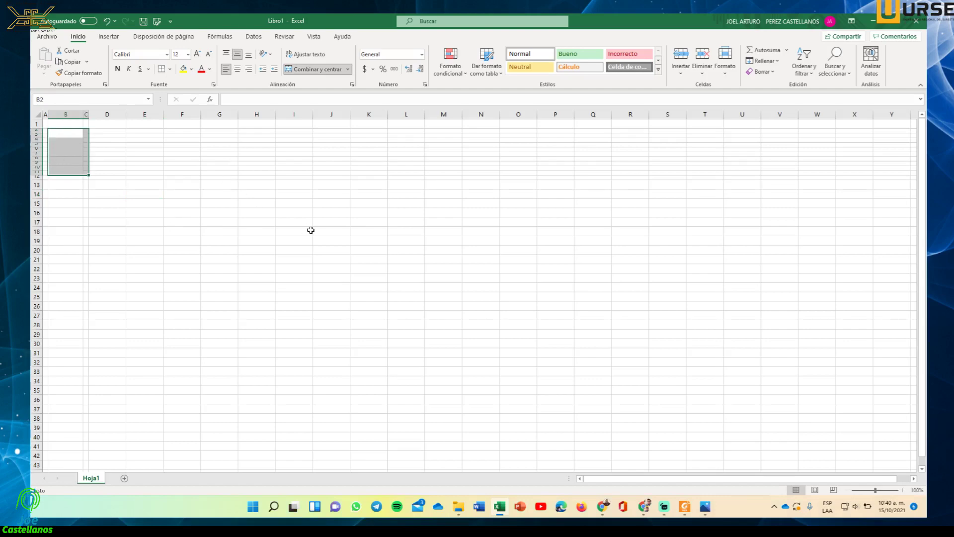
left_click(705, 508)
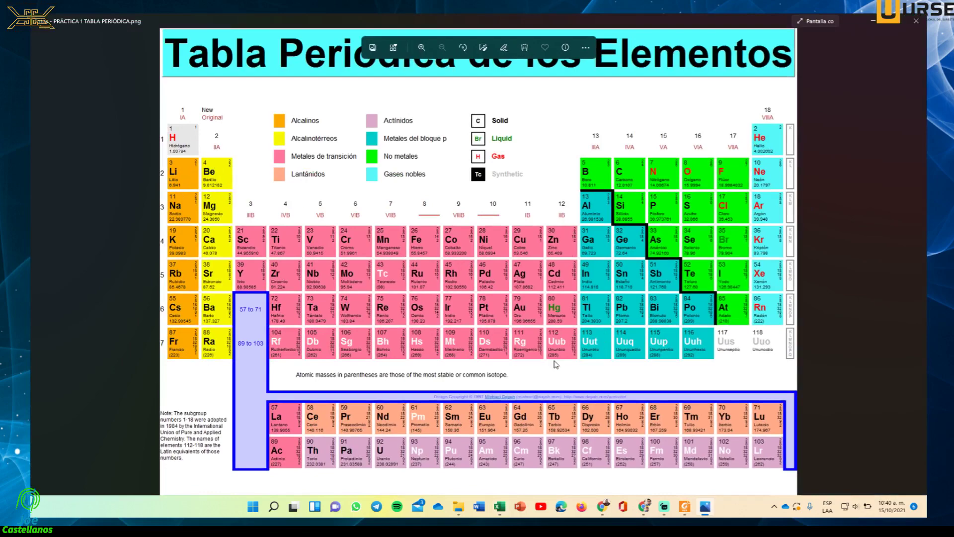
left_click(875, 25)
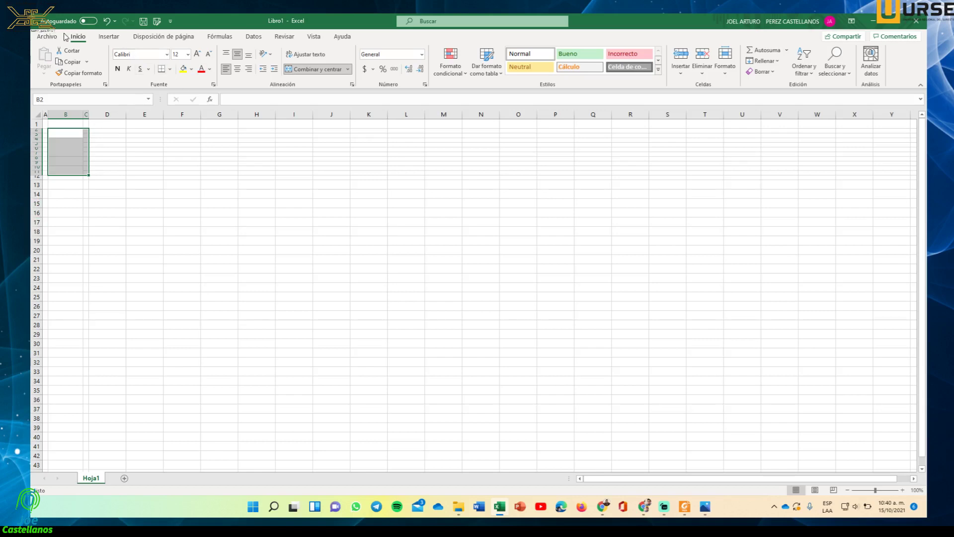
Step: Set the border line colour to dark grey and apply a thick outside border to the element box B2:C11
left_click(170, 70)
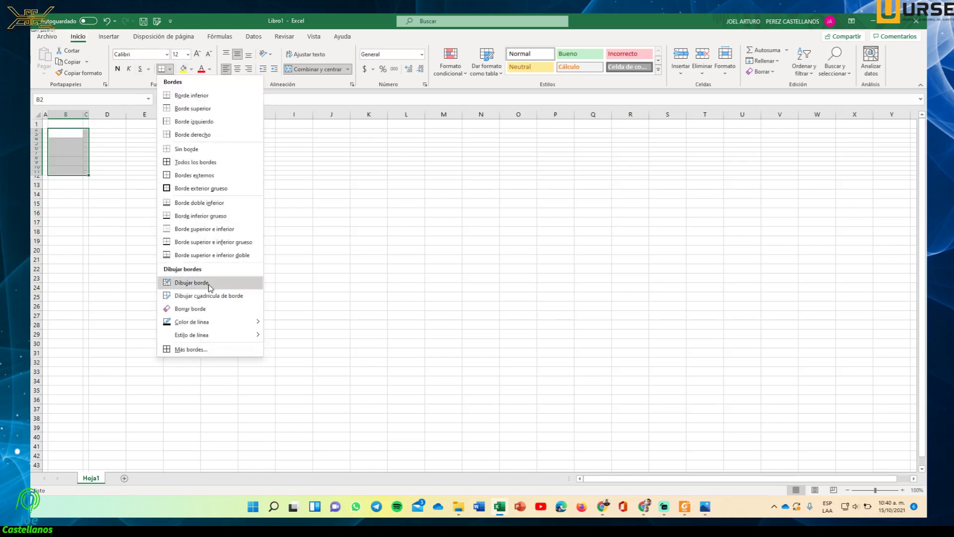
mouse_move(210, 321)
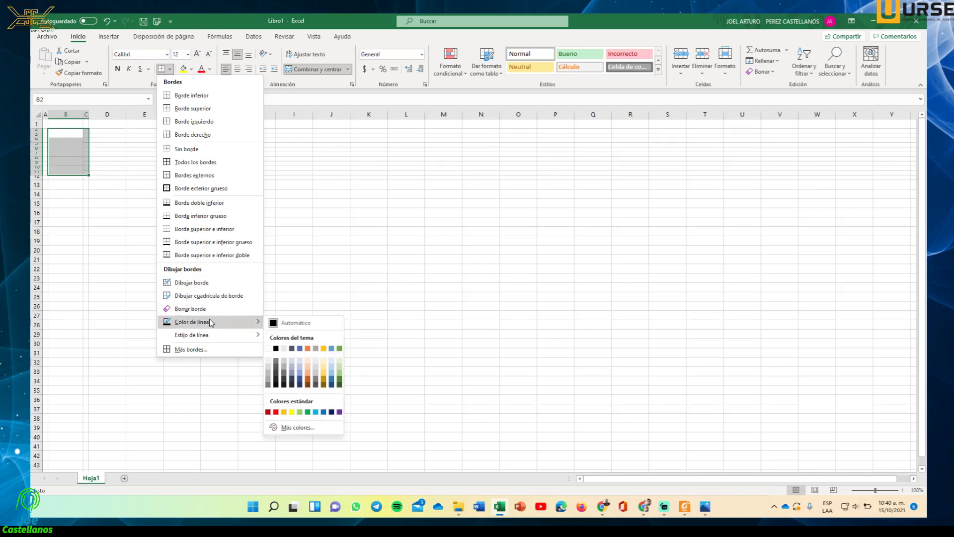
left_click(268, 382)
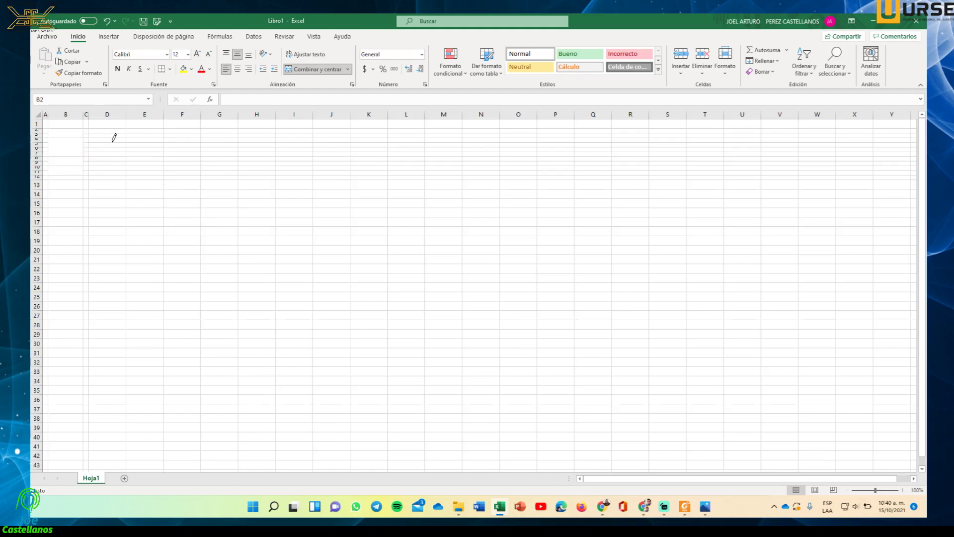
left_click(171, 70)
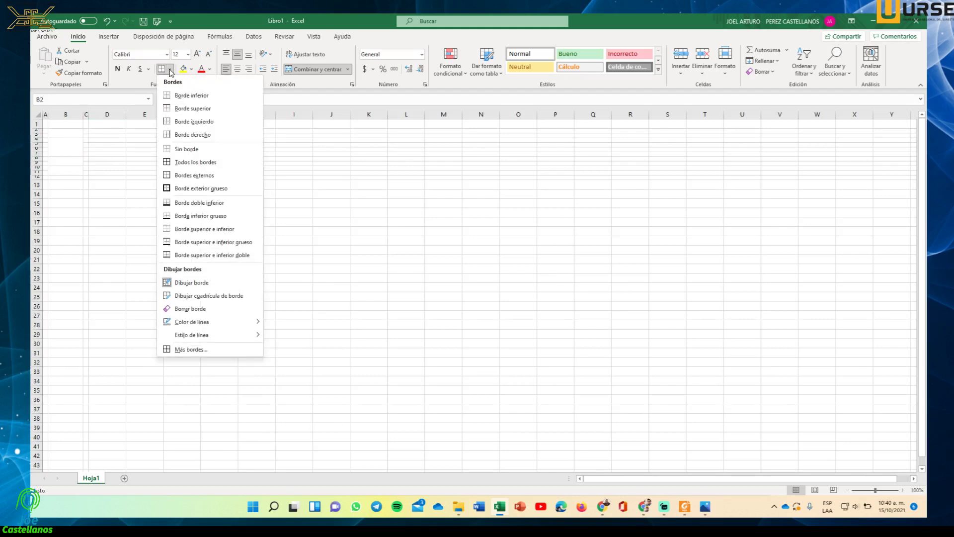
left_click(218, 189)
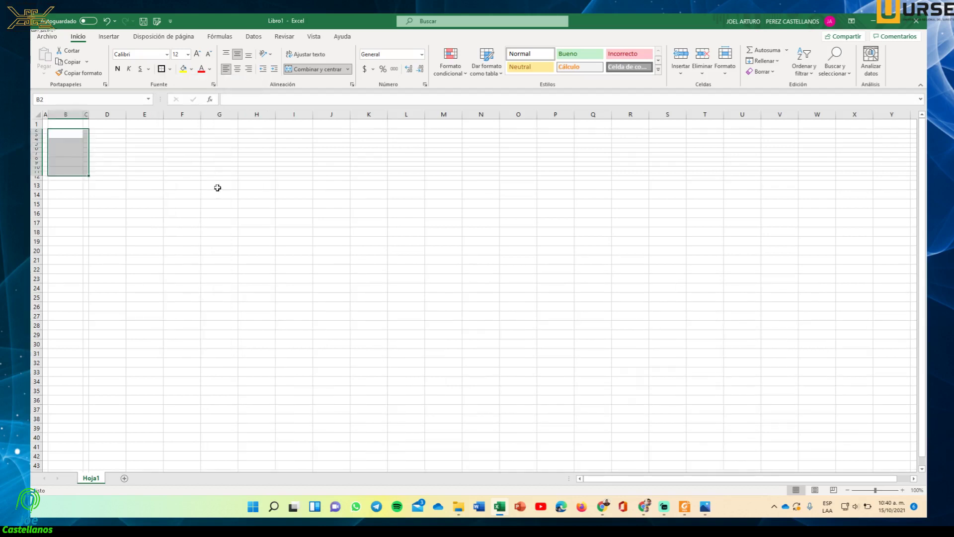
left_click(337, 242)
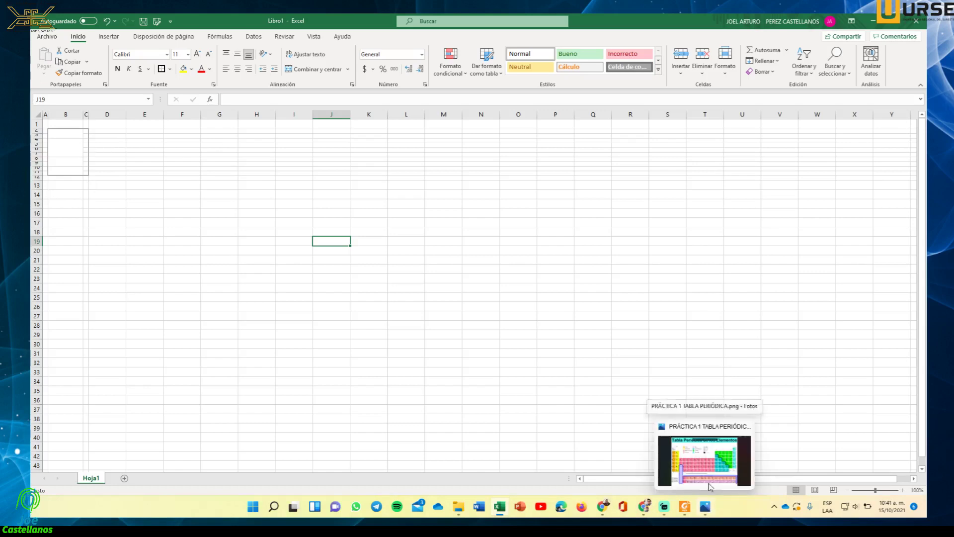
Step: Restore the workbook window from full screen and size it to fill roughly the left 60% of the desktop
left_click(895, 21)
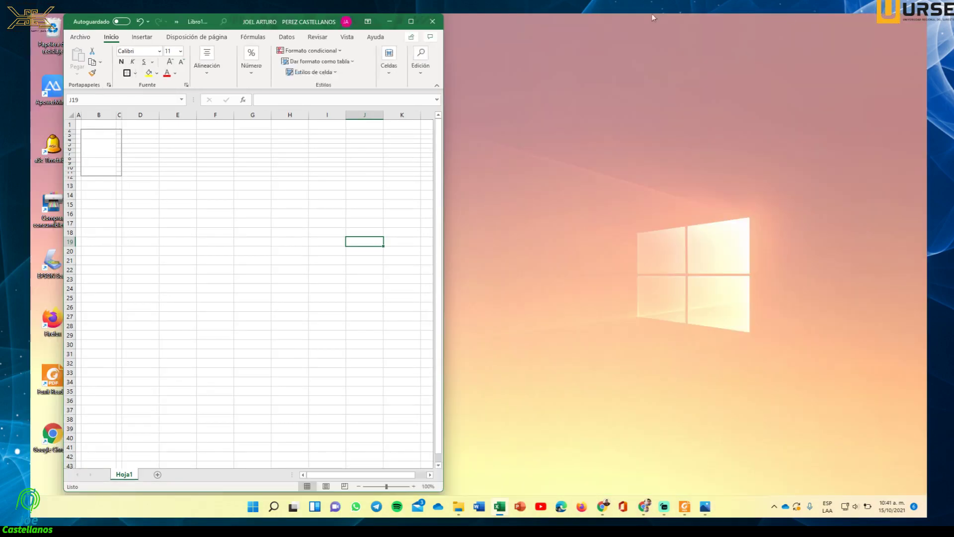
left_click_drag(441, 109, 572, 109)
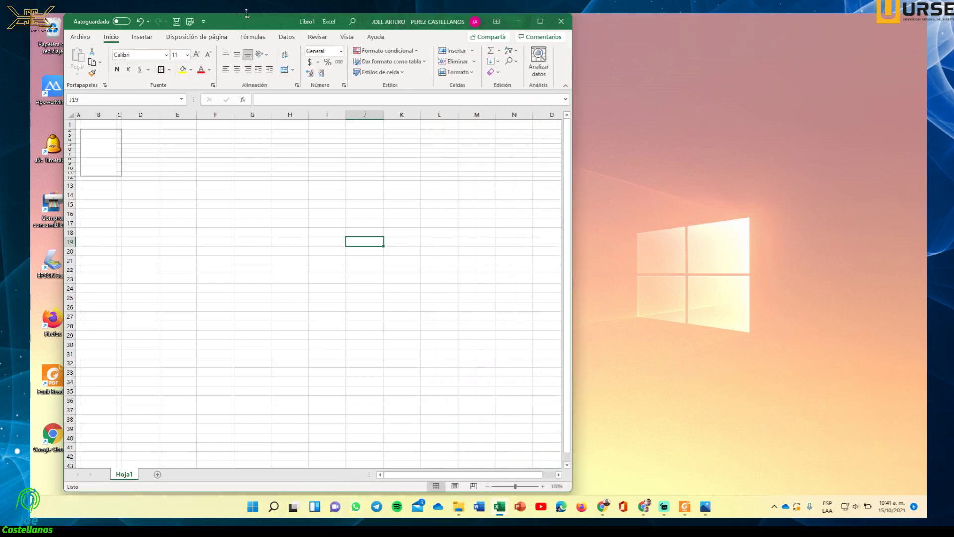
left_click_drag(245, 20, 210, 20)
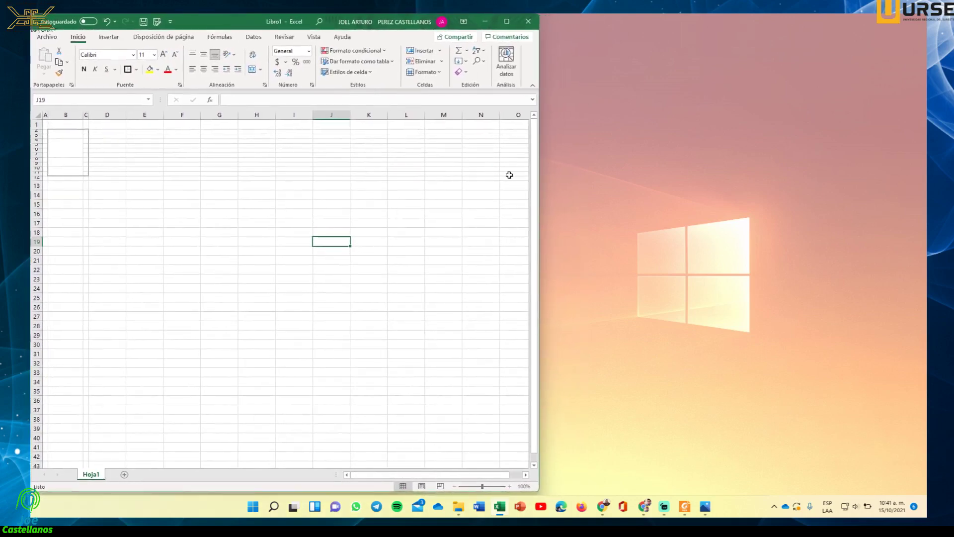
left_click_drag(542, 184, 567, 184)
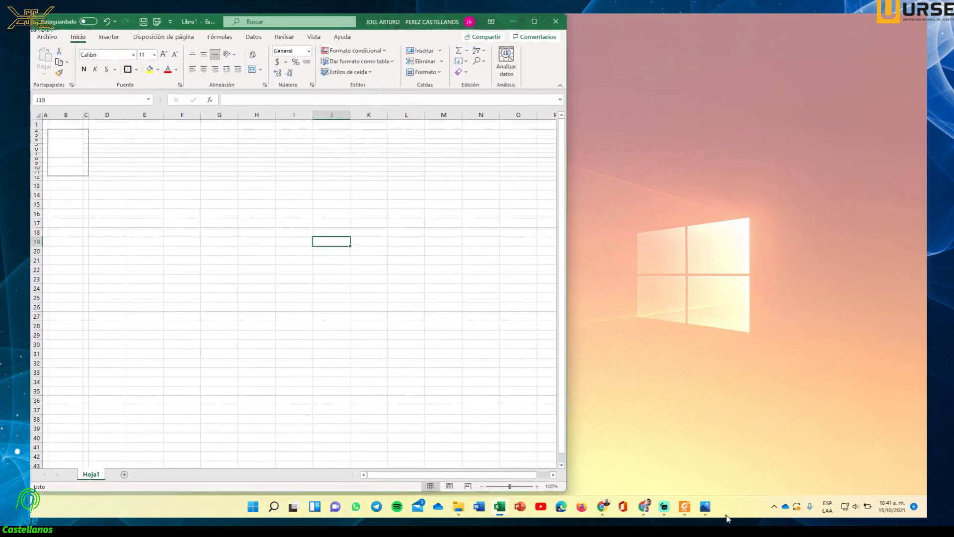
Step: Switch to the periodic table image in Photos, fit its window beside the workbook and zoom to 121% on the hydrogen column
left_click(705, 506)
left_click(895, 21)
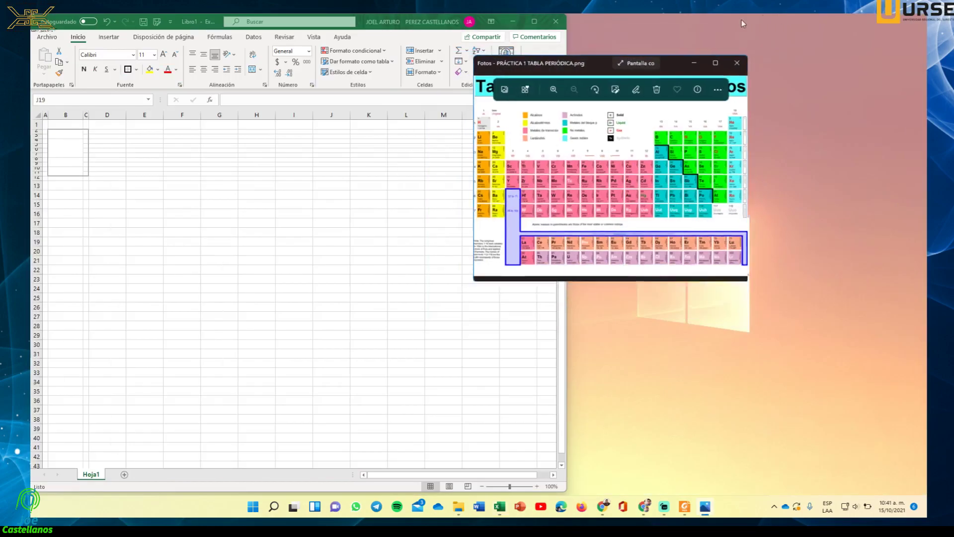
left_click(715, 63)
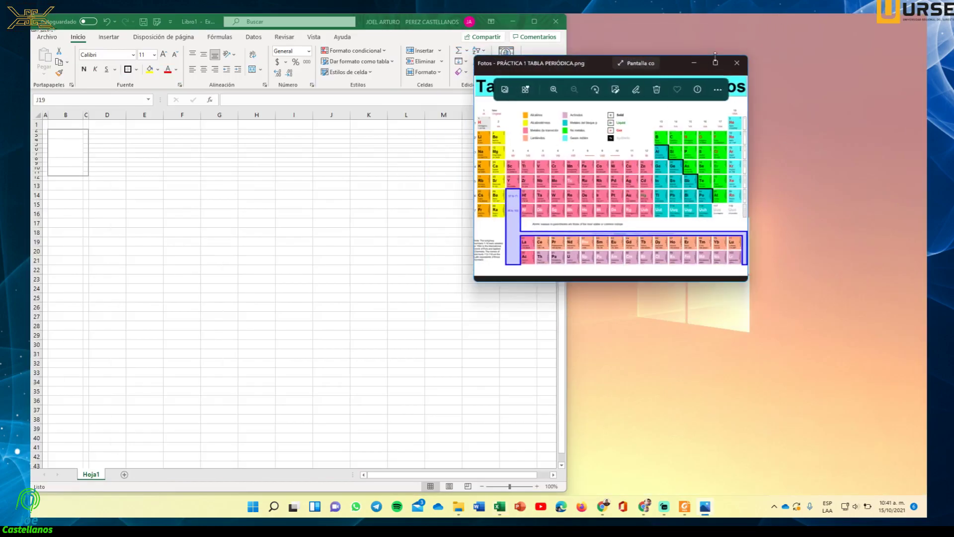
left_click_drag(693, 37, 862, 31)
left_click_drag(659, 148, 561, 159)
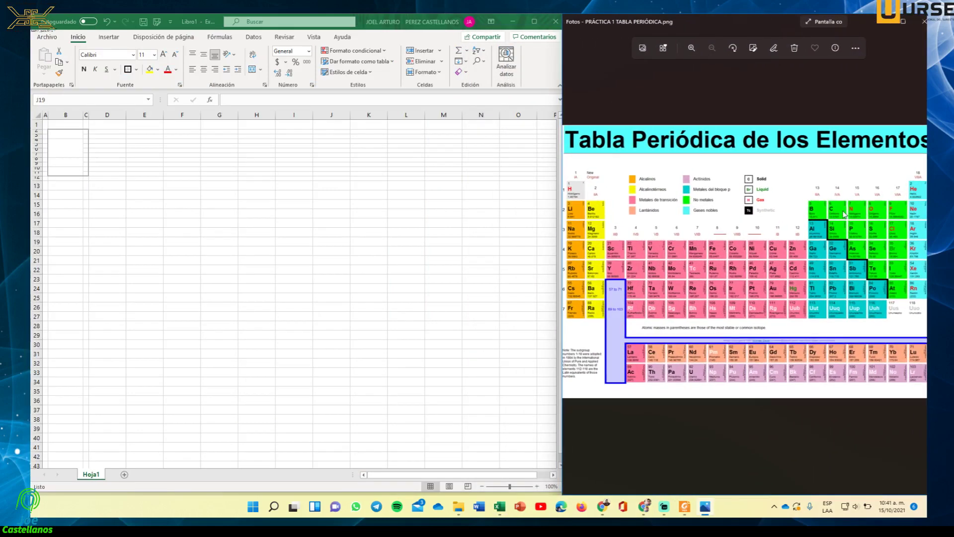
scroll(723, 280, "up", 1)
scroll(723, 280, "up", 3)
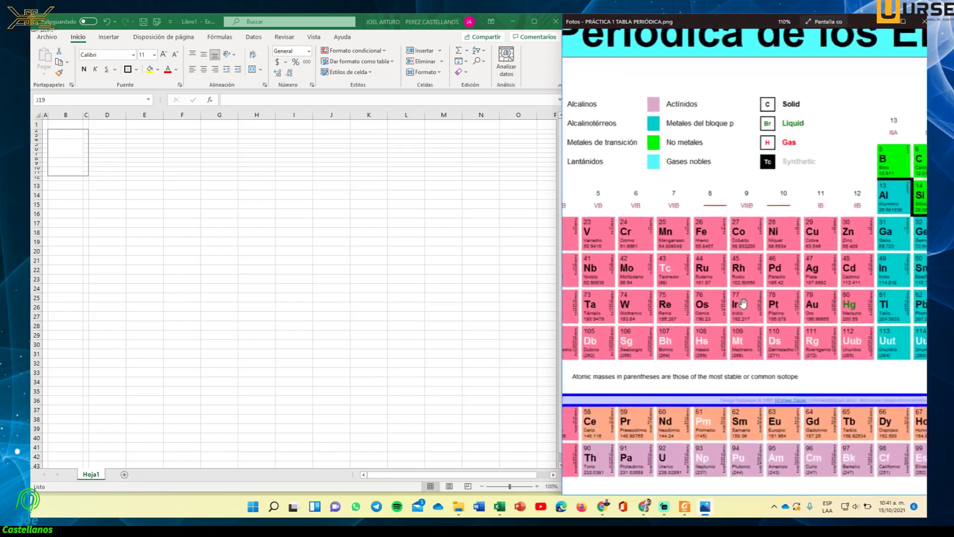
left_click_drag(735, 388, 928, 367)
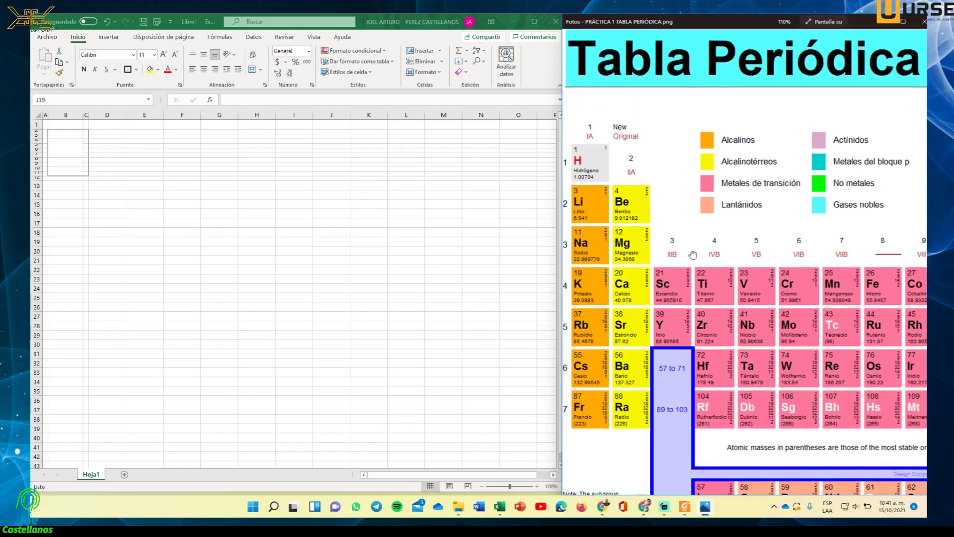
scroll(612, 198, "up", 1)
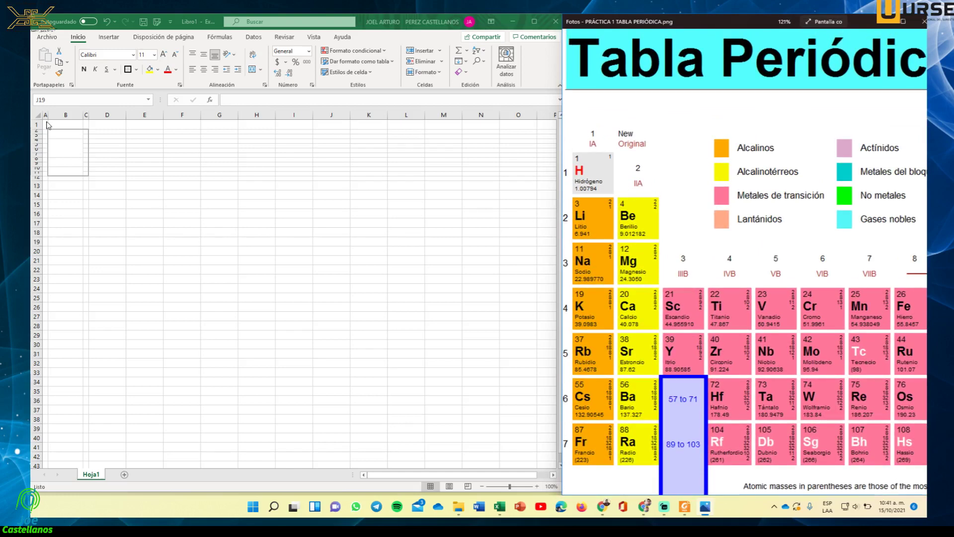
Step: Enter the atomic number 1 in merged cell B2 and the symbol H in merged cell B4
double_click(61, 134)
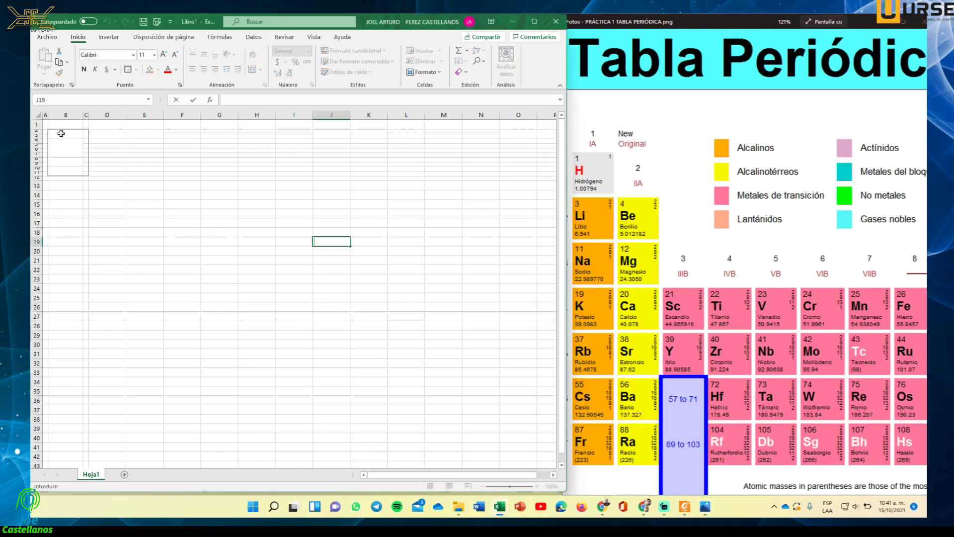
left_click(61, 134)
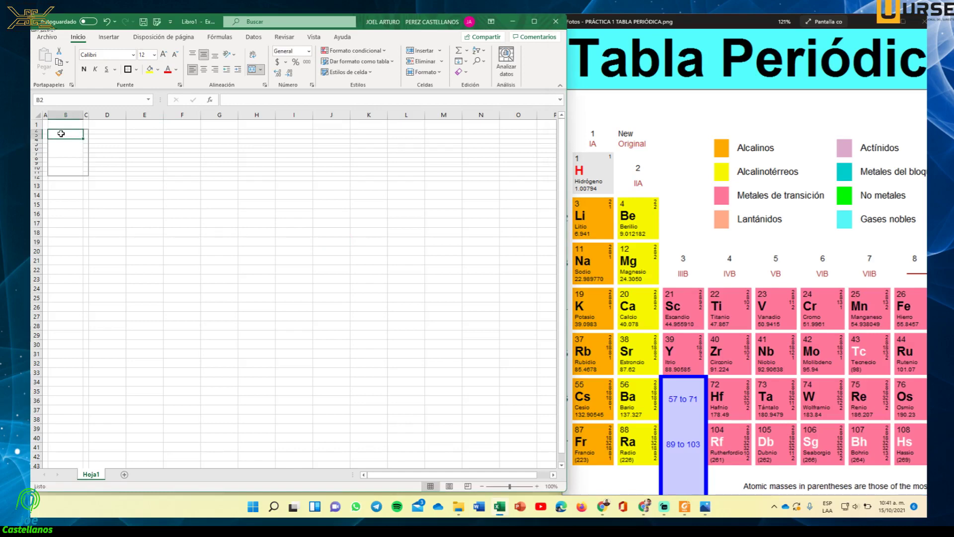
type("1")
key("Return")
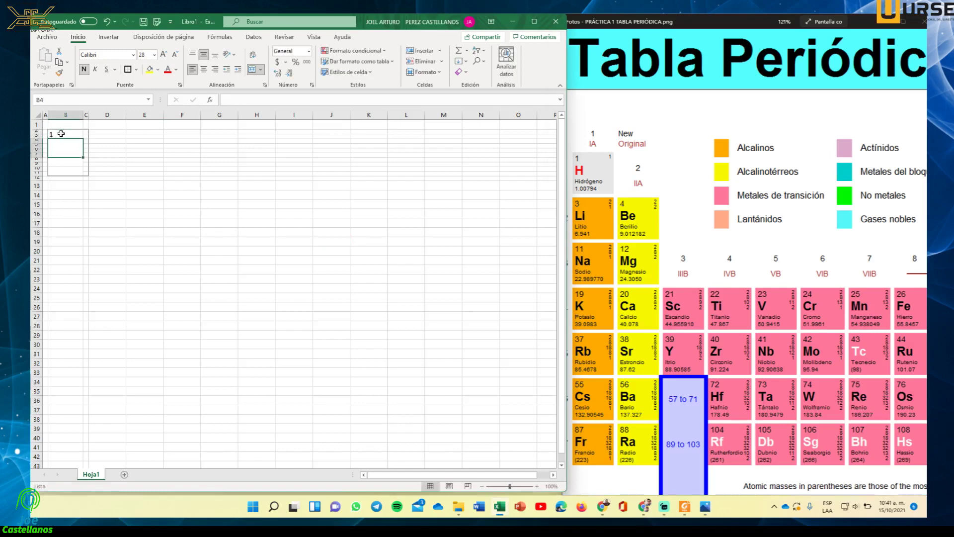
type("h")
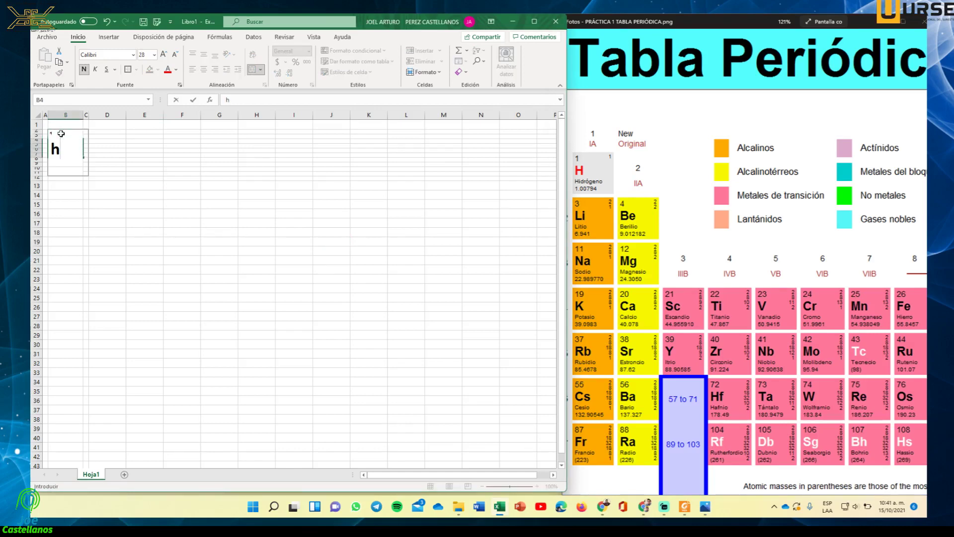
key("BackSpace")
type("H")
key("Return")
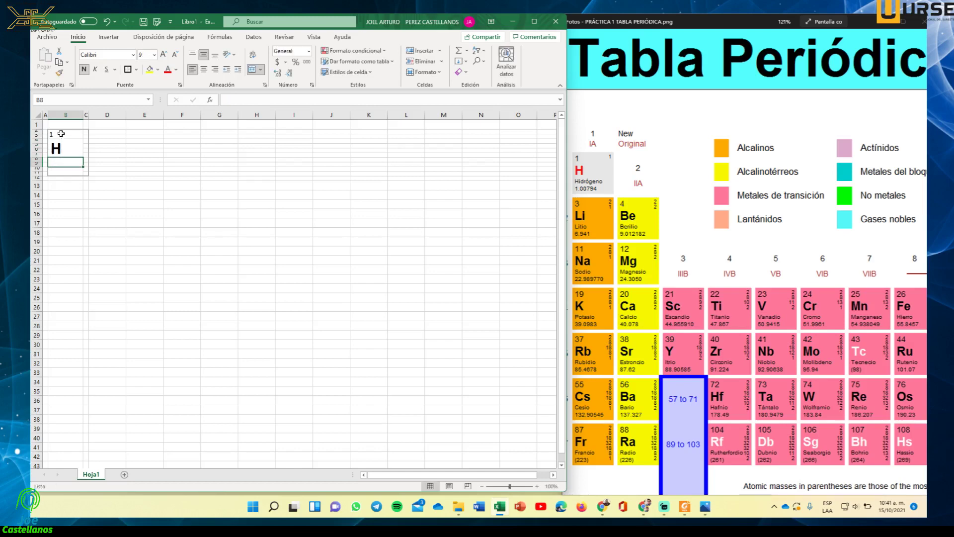
Step: Enter the element name Hidrógeno in merged cell B8 and the atomic mass 1.00794 in merged cell B10
type("Hidrógeno")
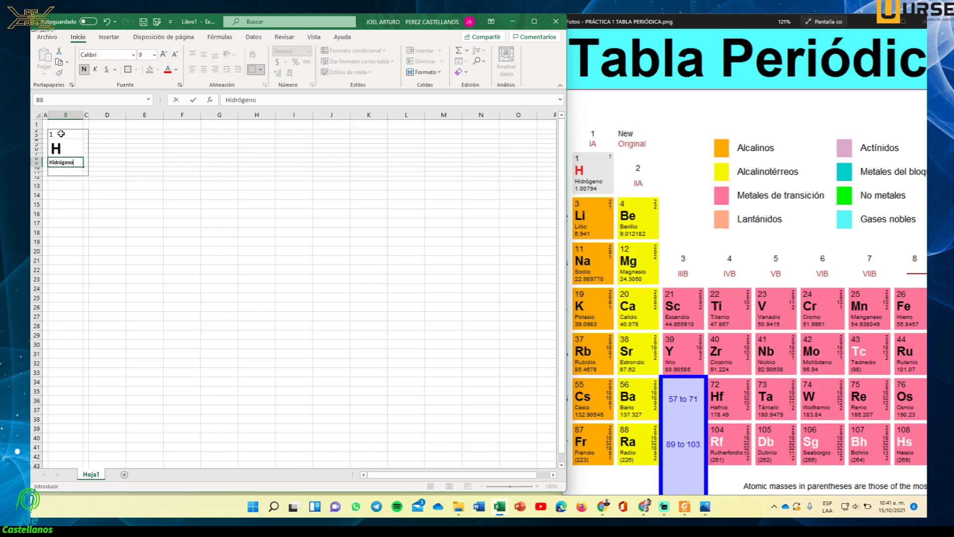
key("Return")
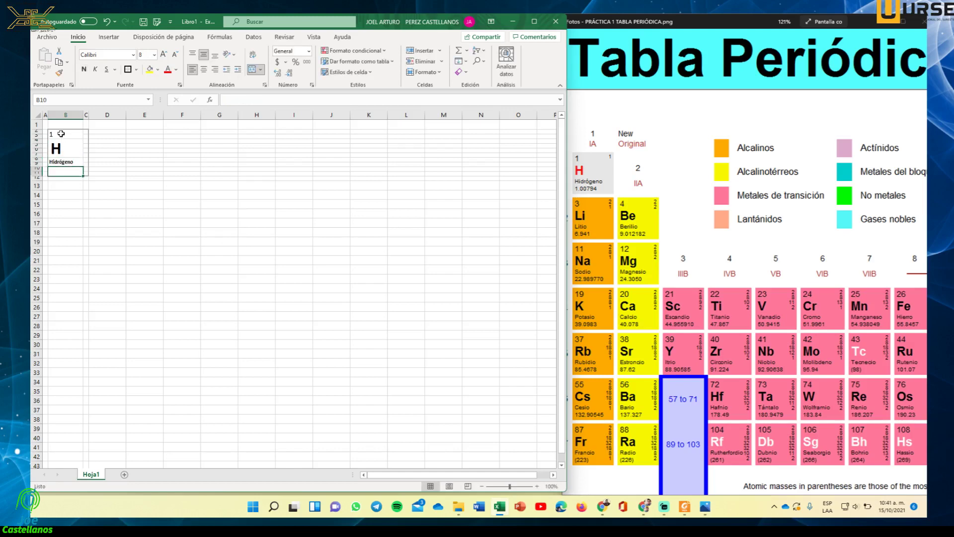
type("1.00794")
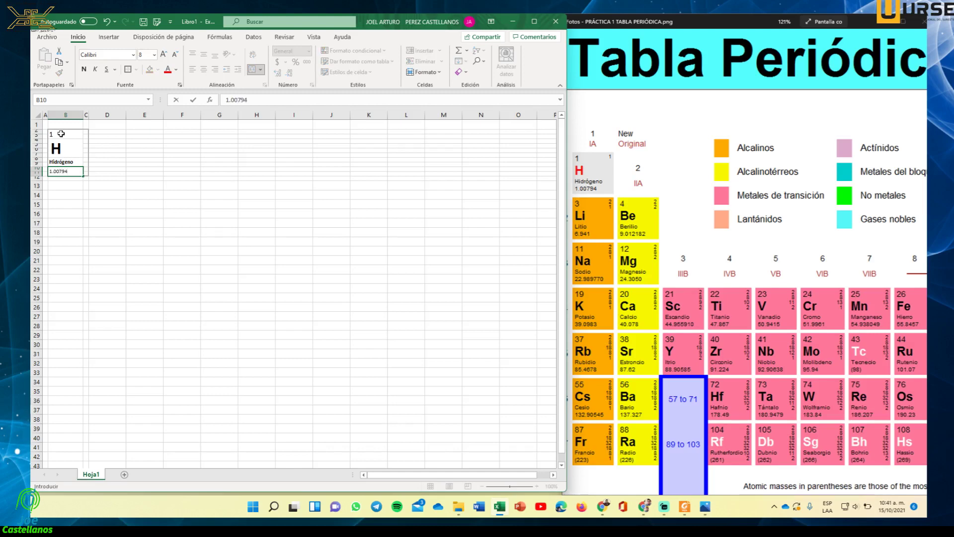
Step: Enter 1 in cell C2 and centre the narrow cells C2:C11 both horizontally and vertically
left_click(86, 132)
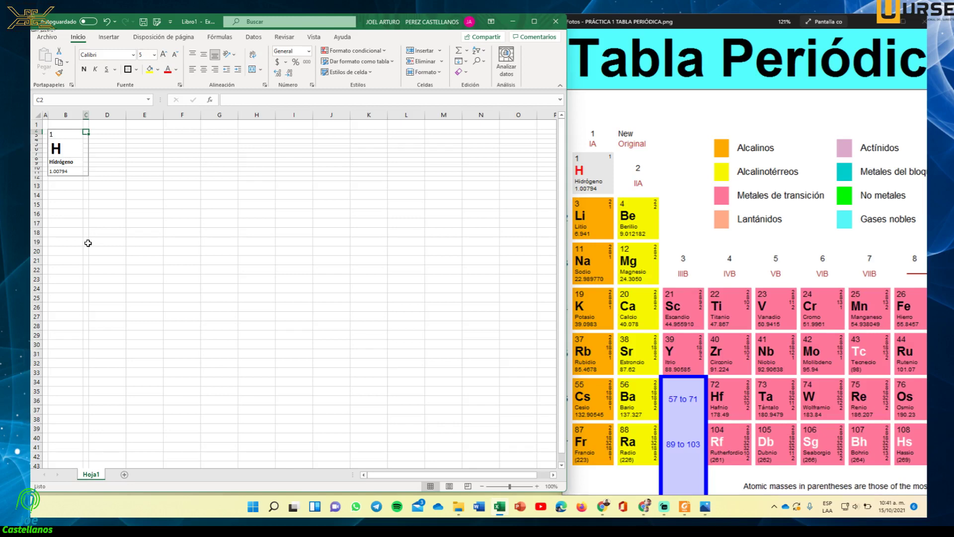
key("Down")
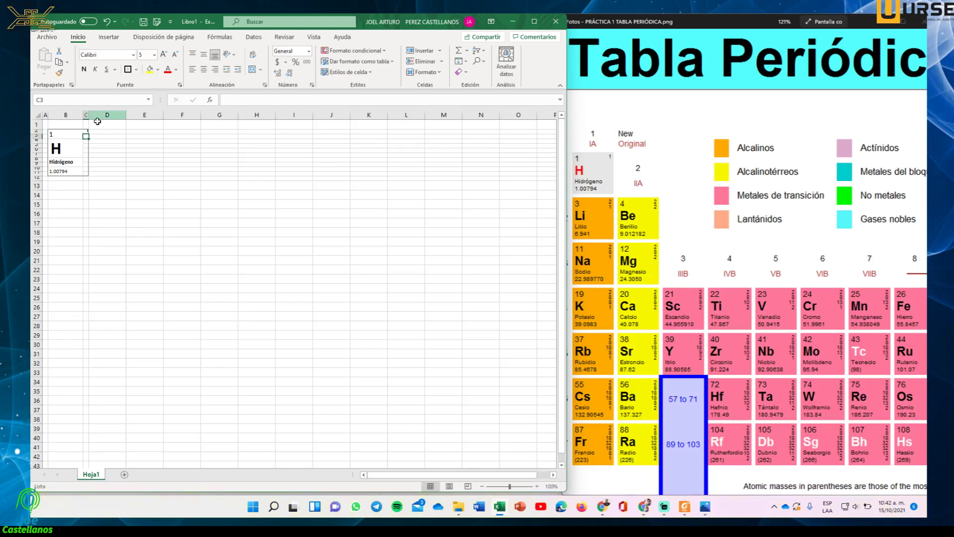
left_click_drag(86, 132, 85, 175)
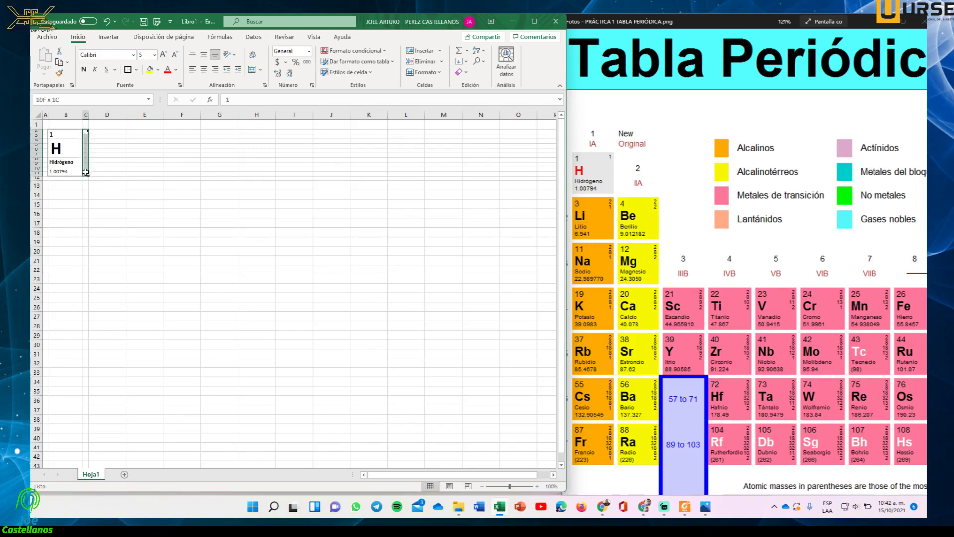
left_click(203, 54)
left_click(204, 69)
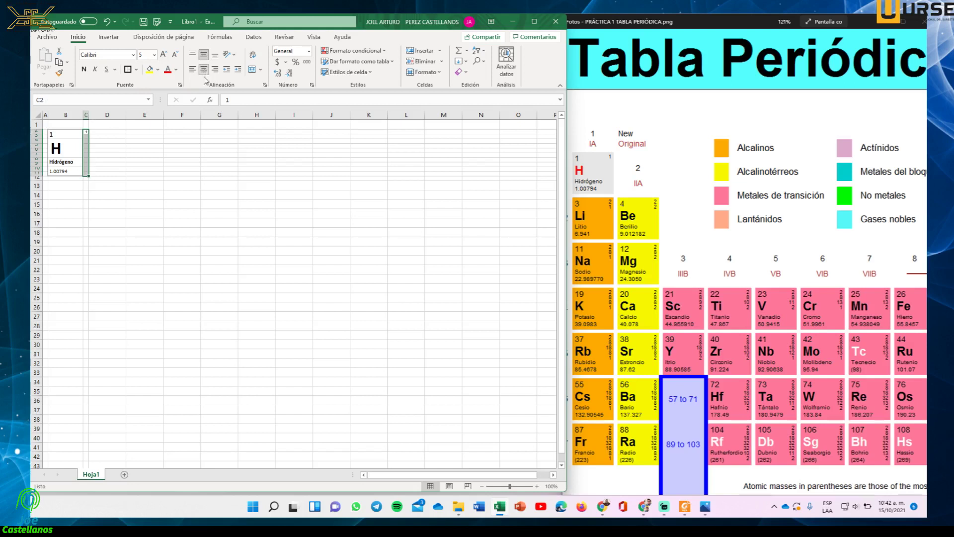
left_click(165, 212)
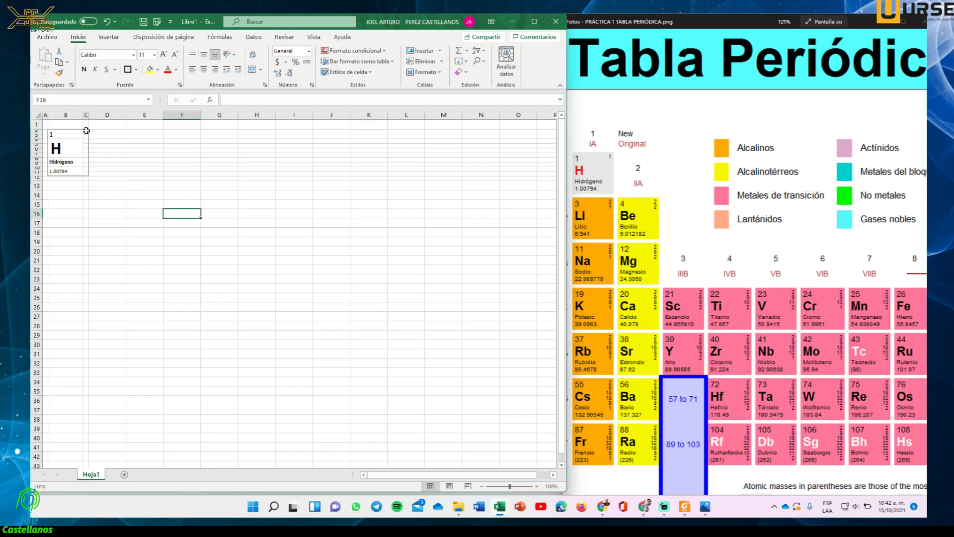
Step: Examine the hydrogen box at 180% zoom, then return the sheet to 100%
left_click(537, 486)
left_click(537, 486)
left_click(537, 487)
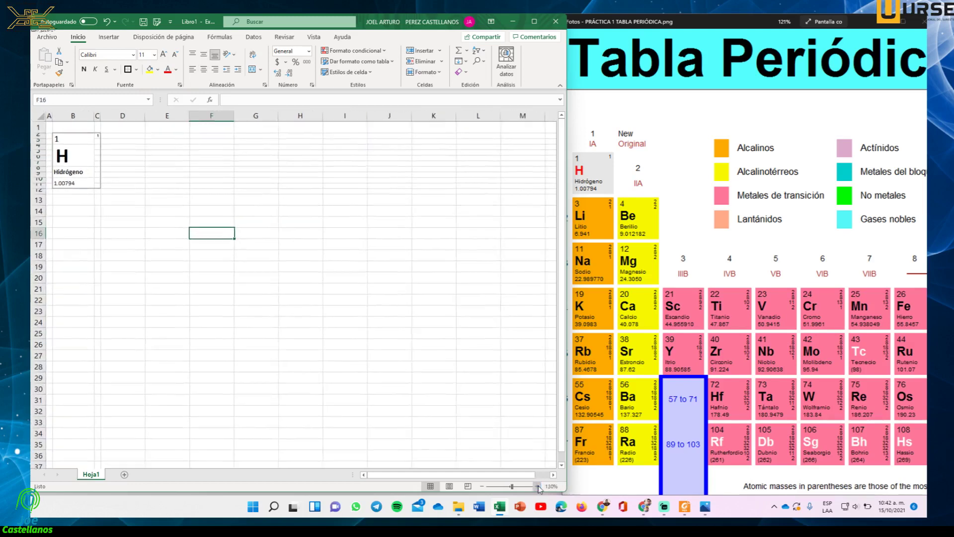
left_click(537, 486)
left_click(537, 486)
left_click(537, 486)
left_click(538, 486)
left_click(537, 486)
left_click(538, 486)
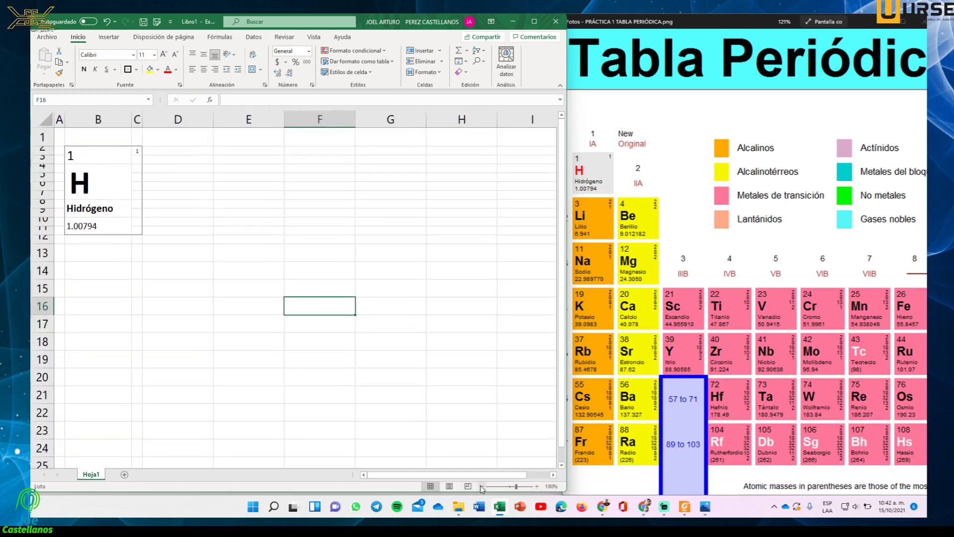
left_click_drag(512, 489, 509, 490)
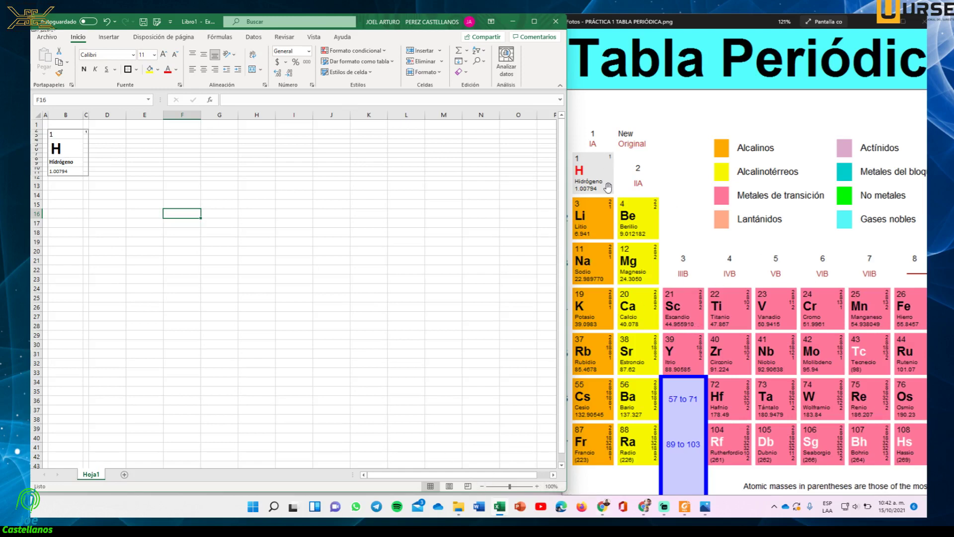
left_click(65, 154)
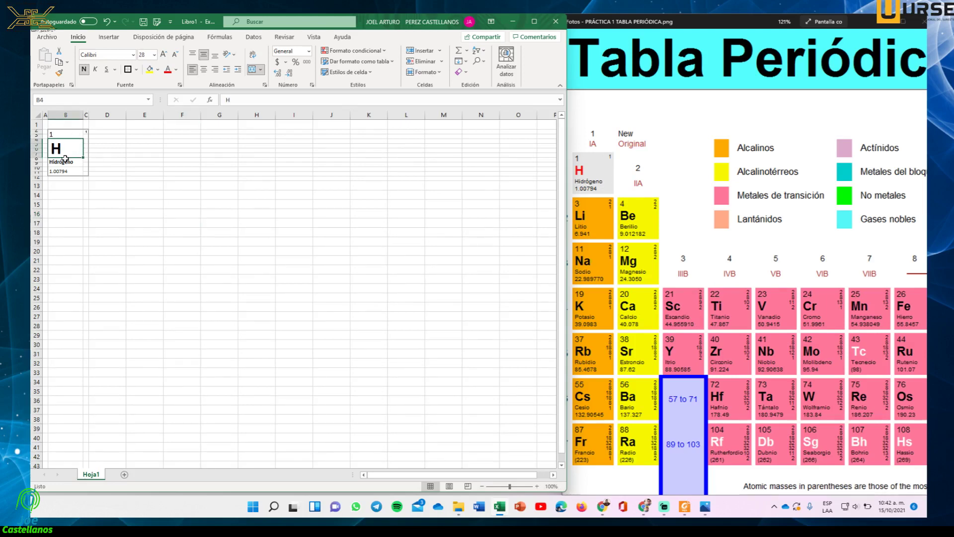
left_click(177, 71)
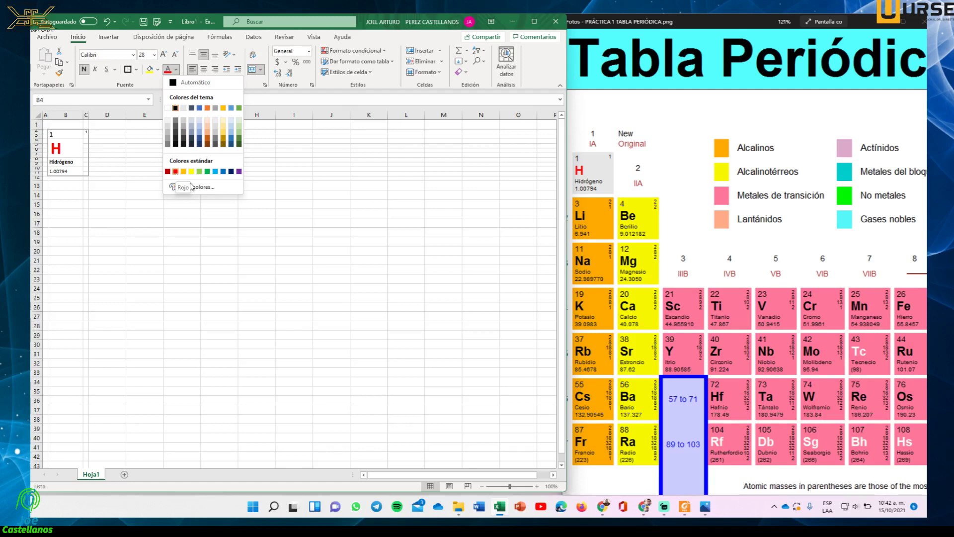
left_click(238, 252)
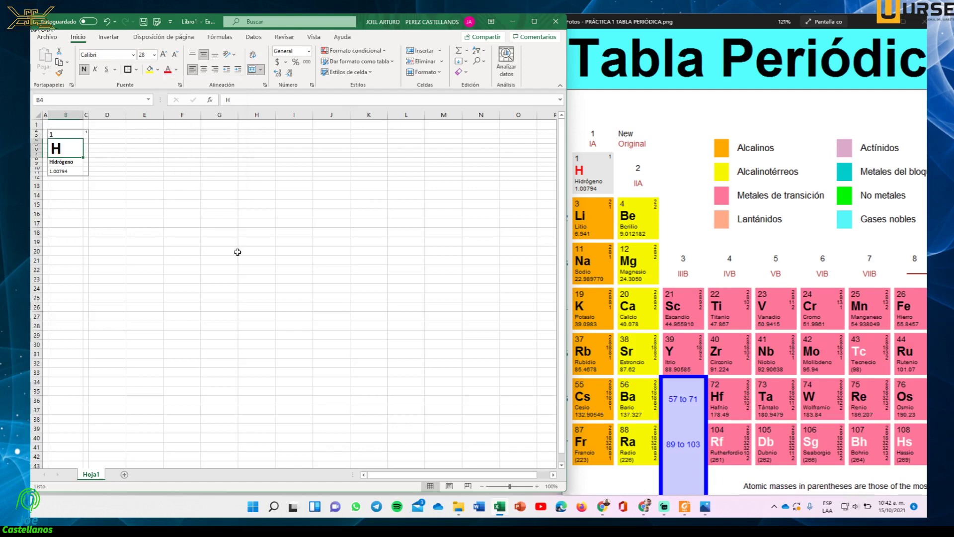
Step: Fill the hydrogen box, cells B2:C11, with a light grey shade from the theme colours
left_click(133, 225)
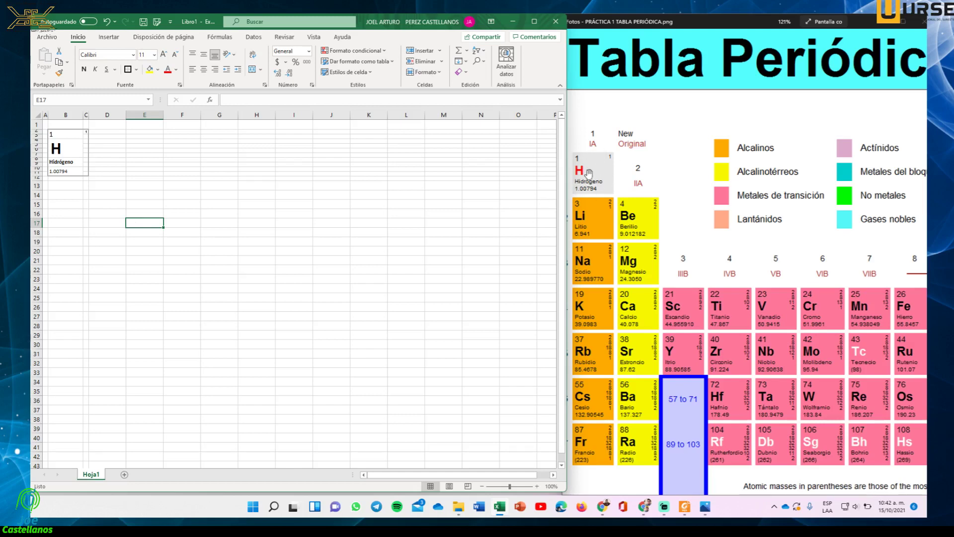
left_click_drag(70, 133, 87, 171)
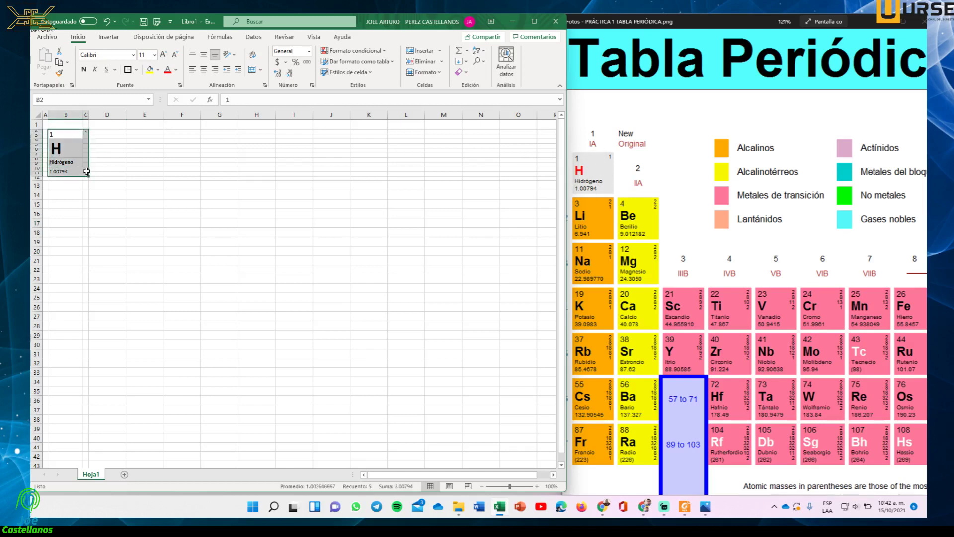
left_click(158, 70)
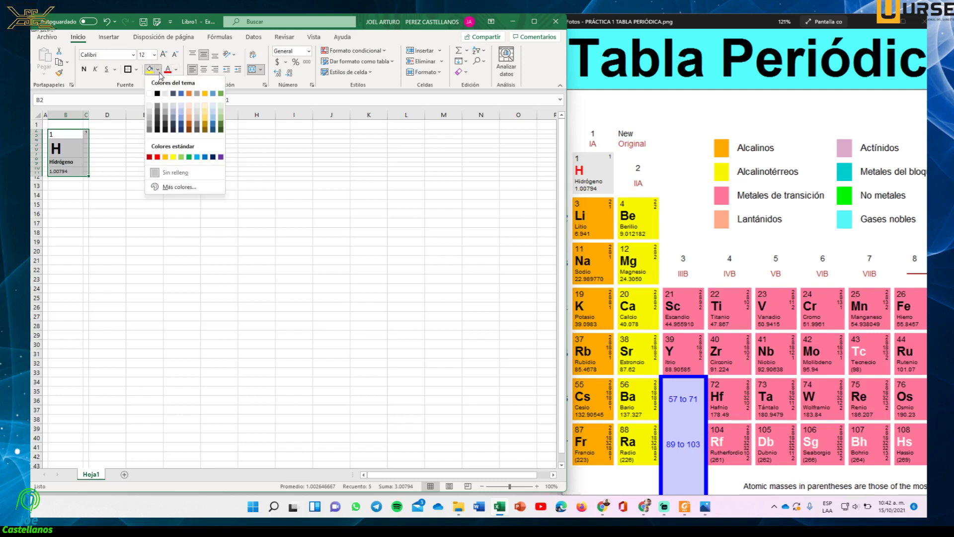
left_click(150, 116)
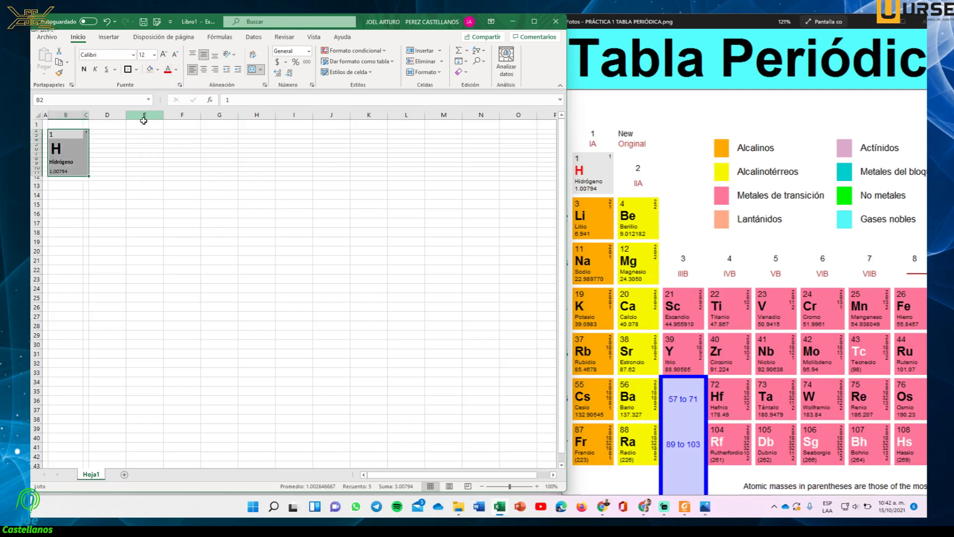
left_click(102, 196)
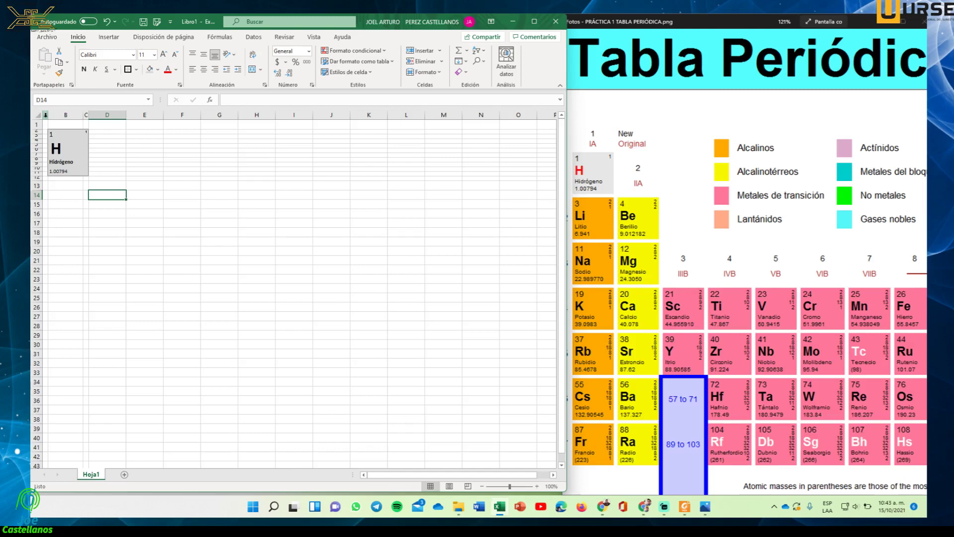
Step: Copy entire columns A through C, which hold the hydrogen box and its spacing column
left_click_drag(45, 114, 87, 115)
left_click(127, 170)
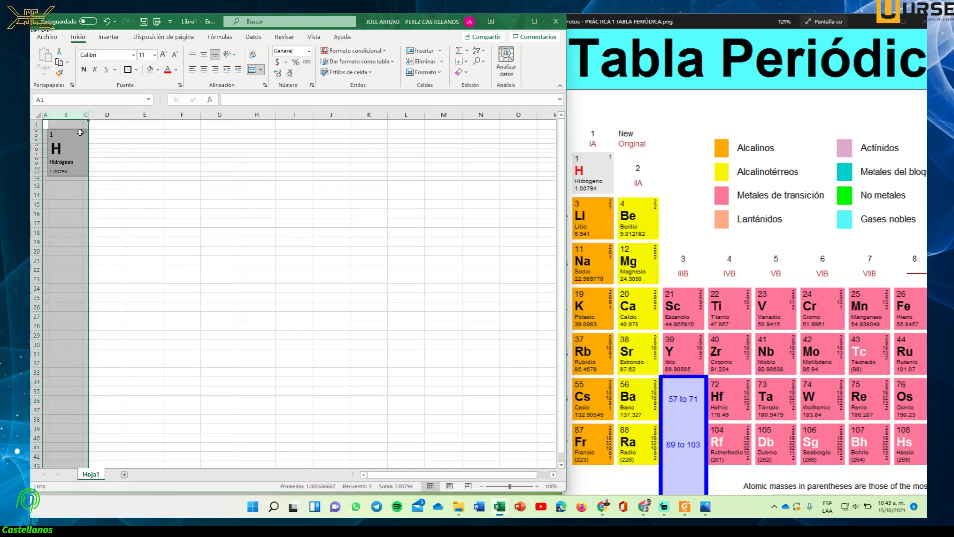
right_click(66, 109)
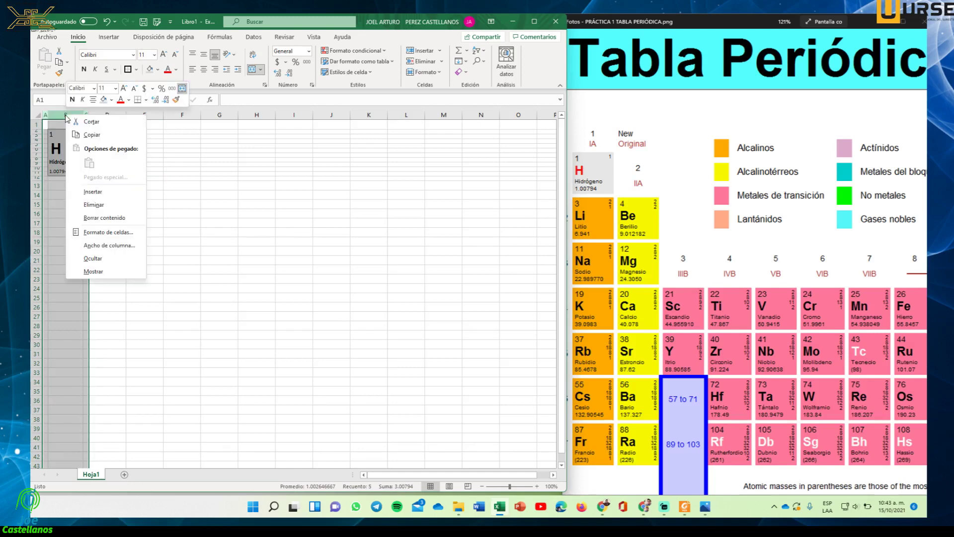
left_click(109, 135)
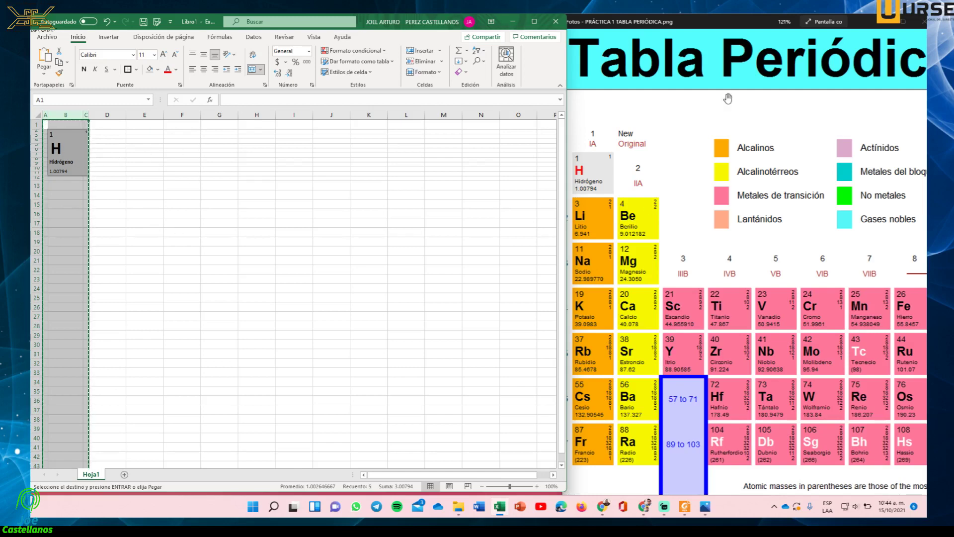
Step: Switch to the reference image, examine the whole periodic table layout at full window size, and minimize it to return to Excel
left_click(682, 25)
left_click(906, 23)
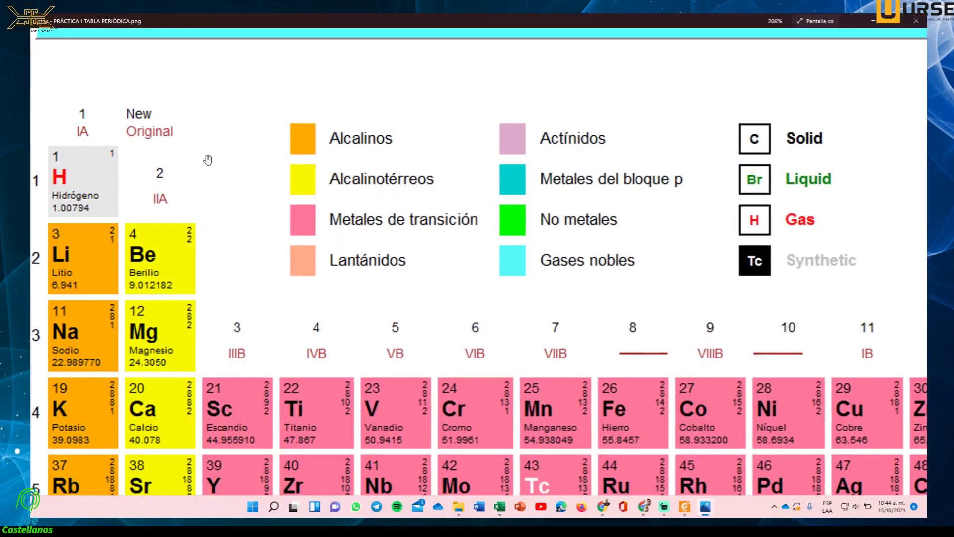
scroll(655, 320, "down", 5)
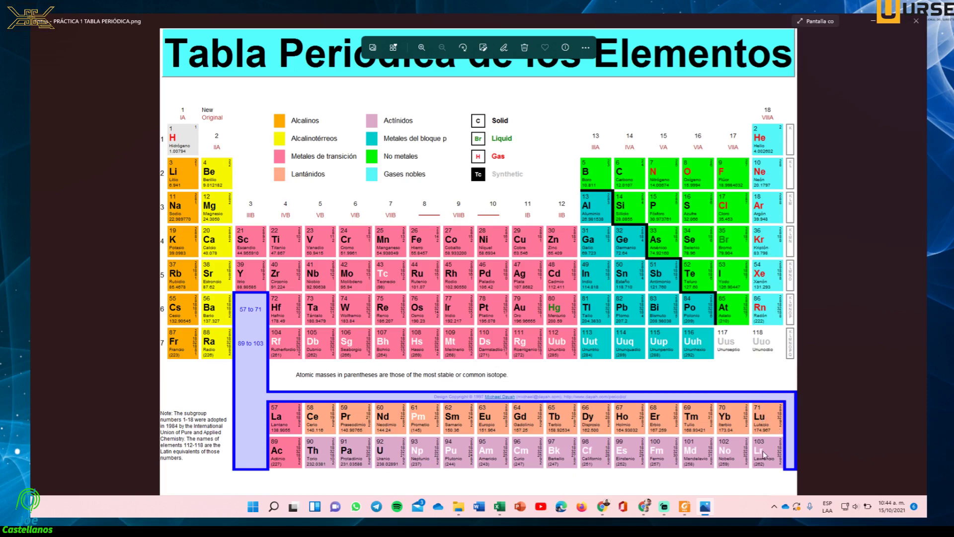
left_click(873, 23)
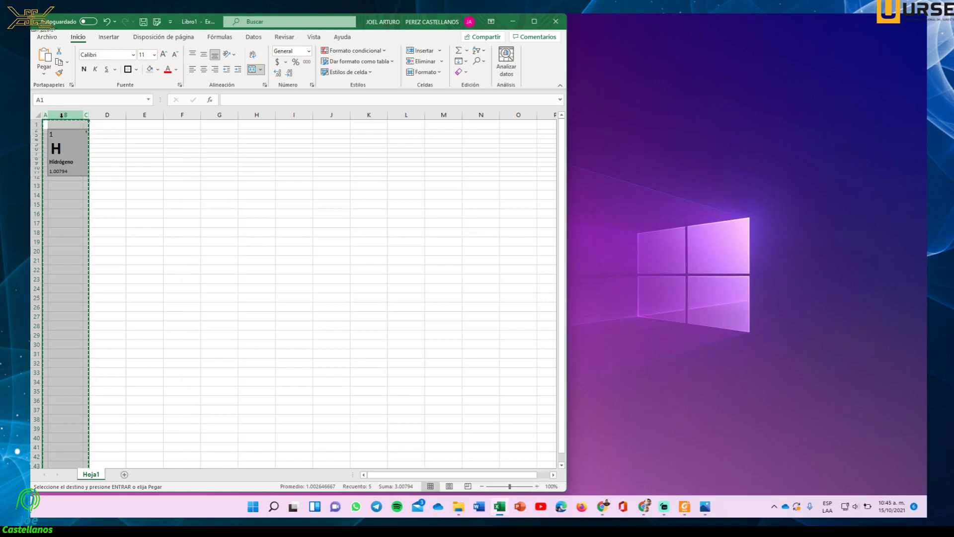
Step: Try pasting the copied columns at column D with the different paste options, and undo the result
right_click(110, 114)
left_click(112, 117)
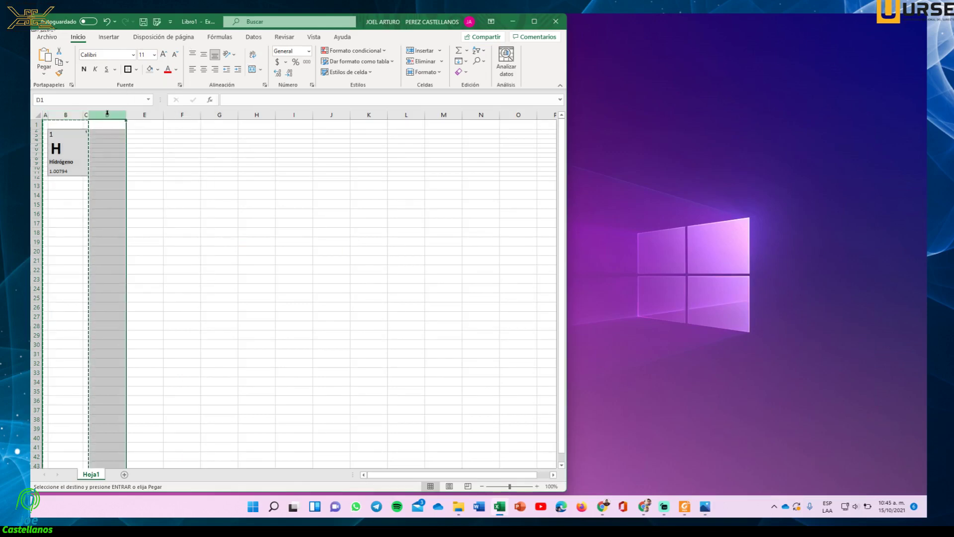
right_click(107, 114)
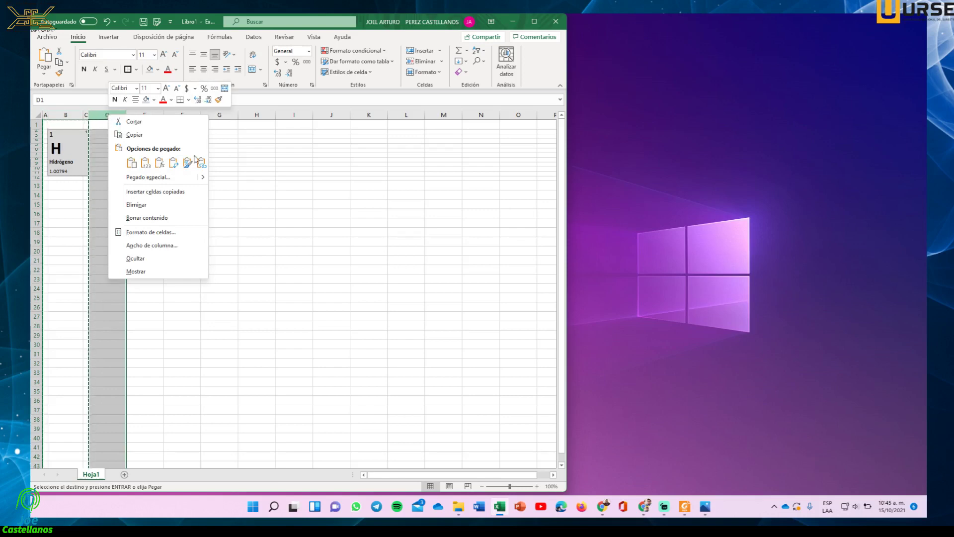
left_click(107, 115)
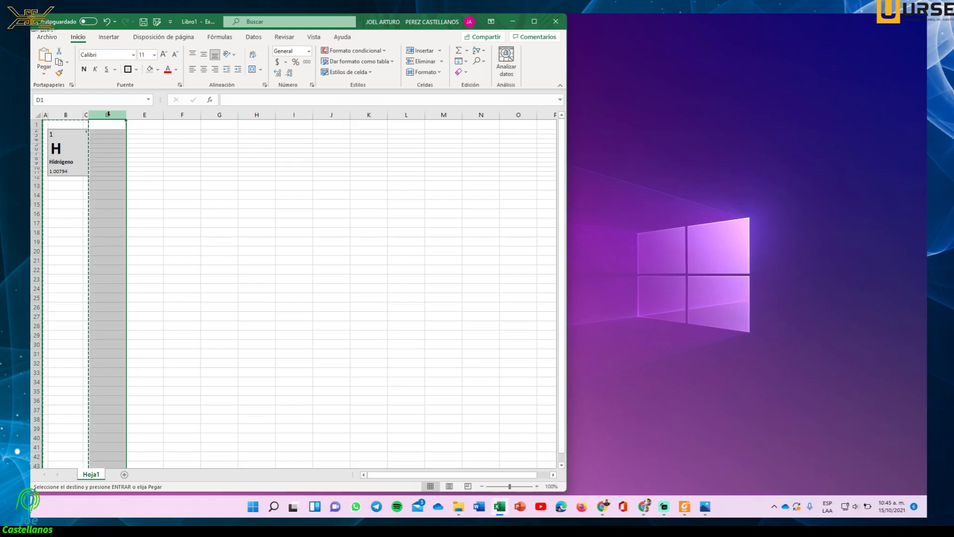
right_click(107, 115)
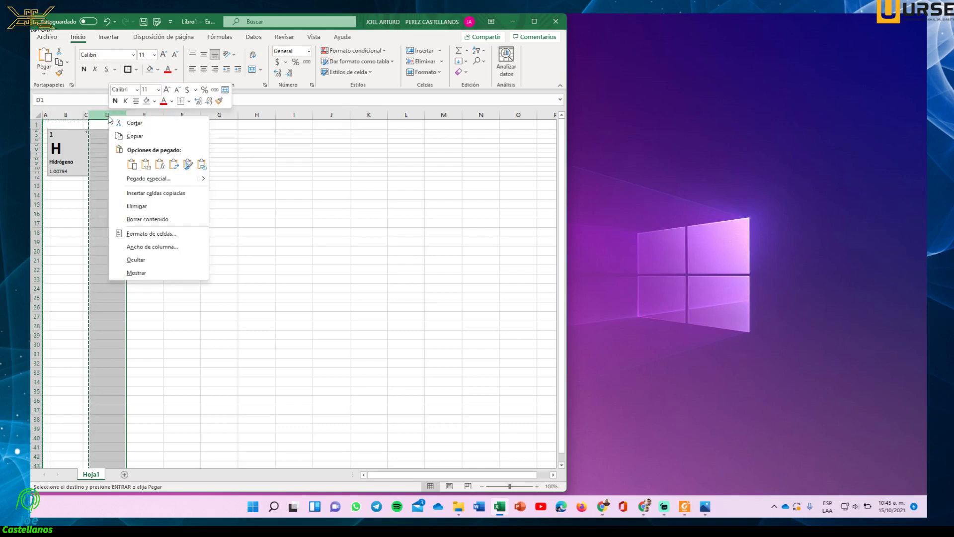
left_click(132, 164)
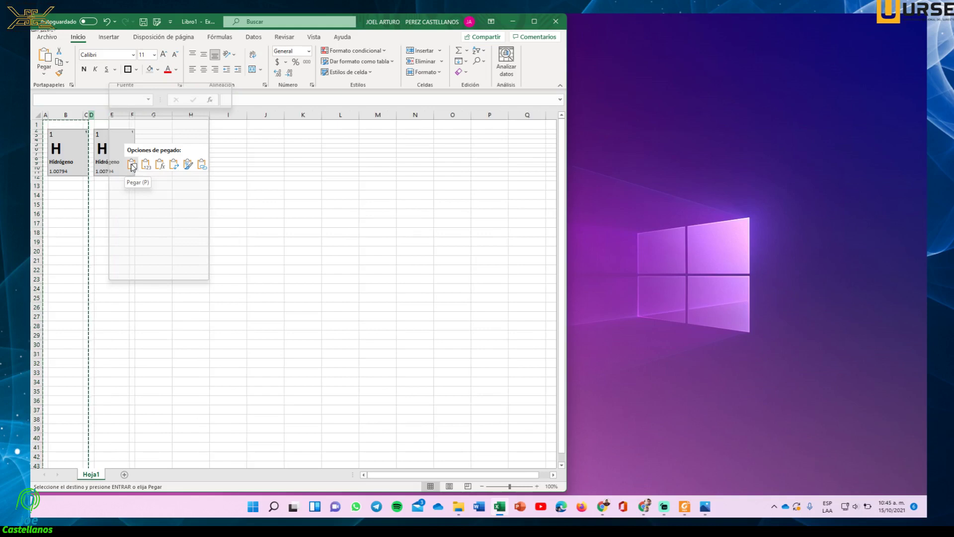
left_click(189, 168)
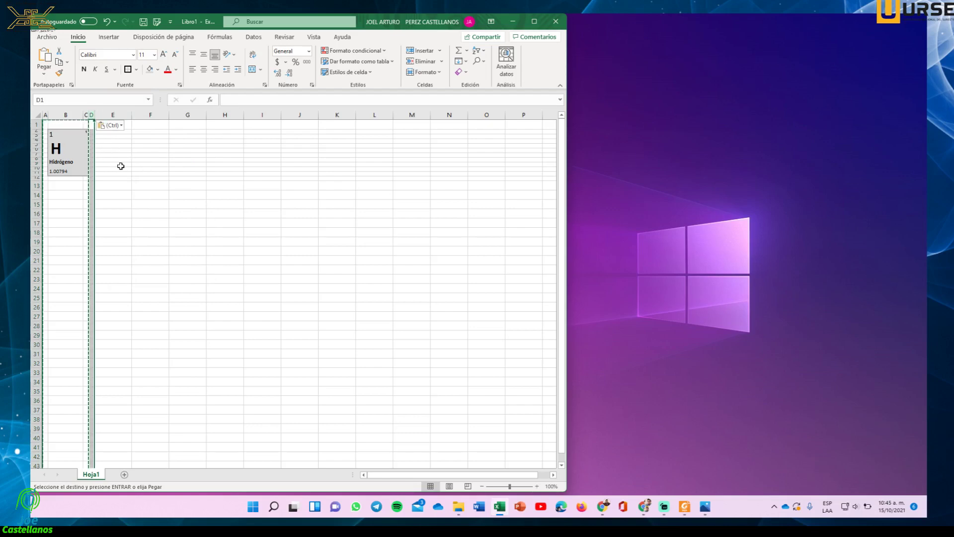
key("Escape")
key("ctrl+z")
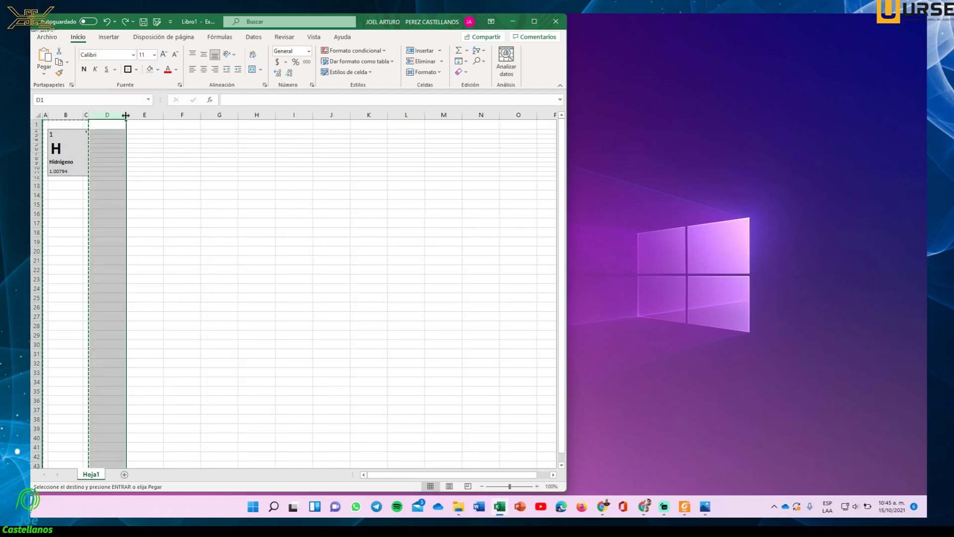
Step: Paste the copied hydrogen columns side by side, starting at columns D, G, J, M, P, S, V, Y, AB and AE
right_click(113, 117)
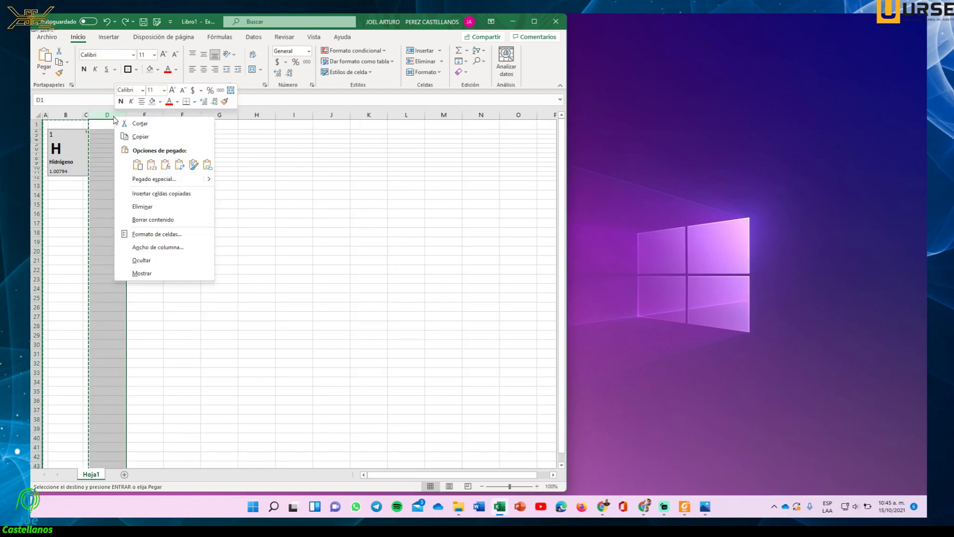
left_click(139, 167)
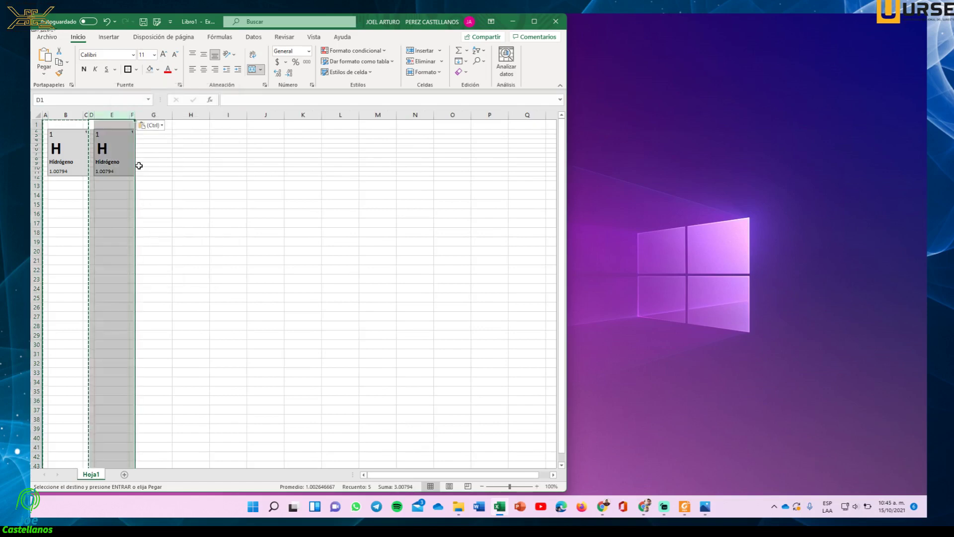
left_click(154, 115)
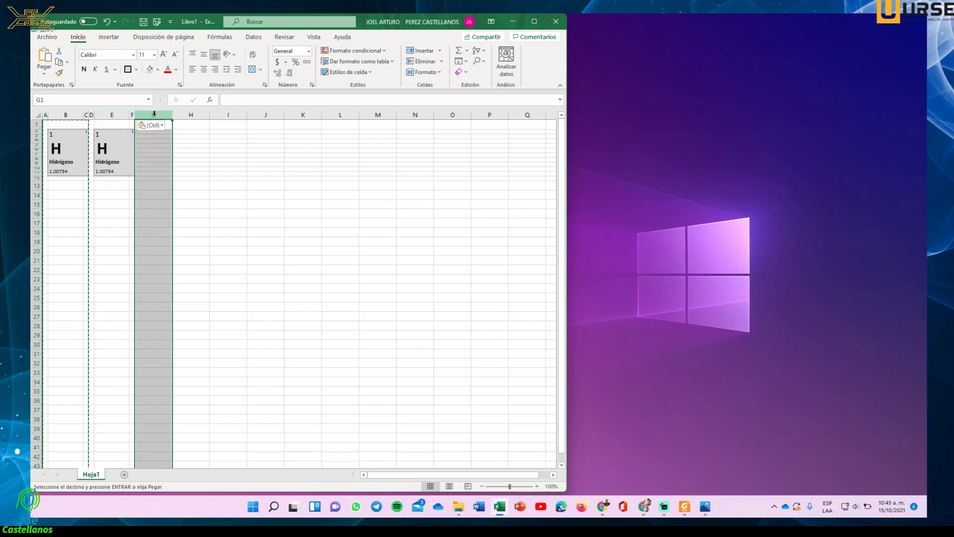
key("ctrl+v")
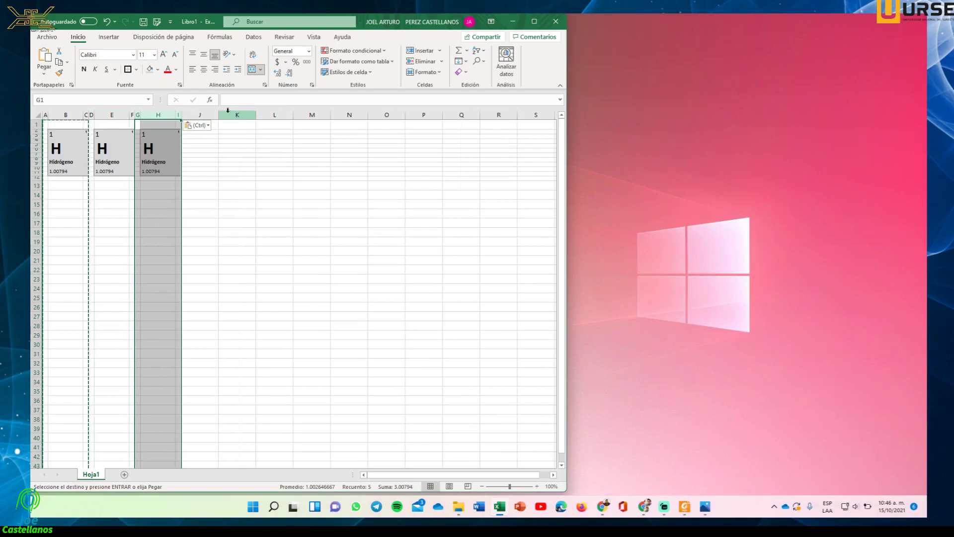
left_click(203, 114)
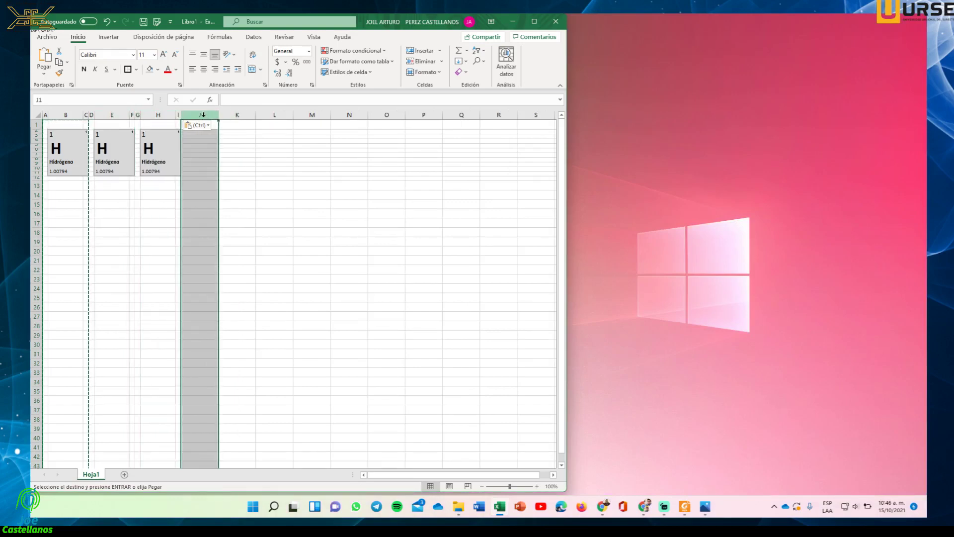
key("ctrl+v")
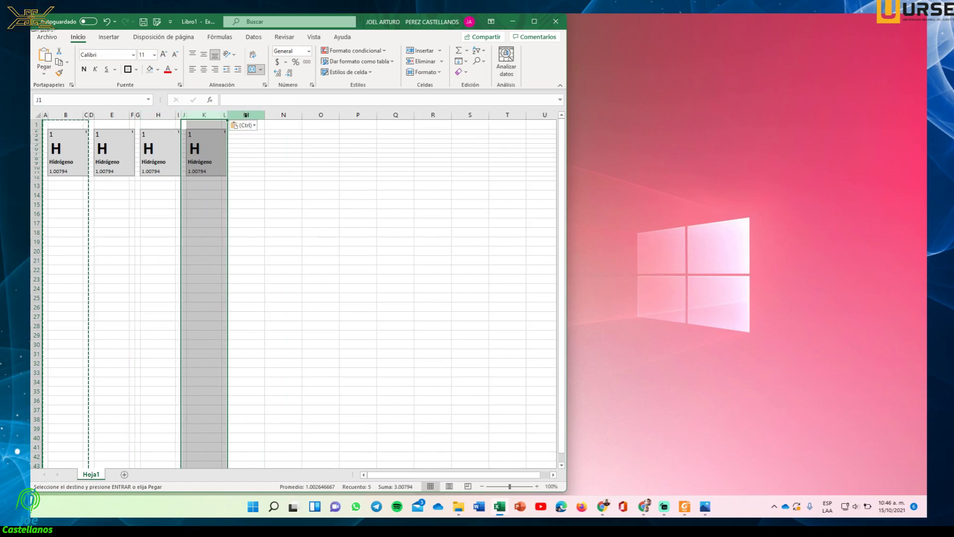
left_click(249, 115)
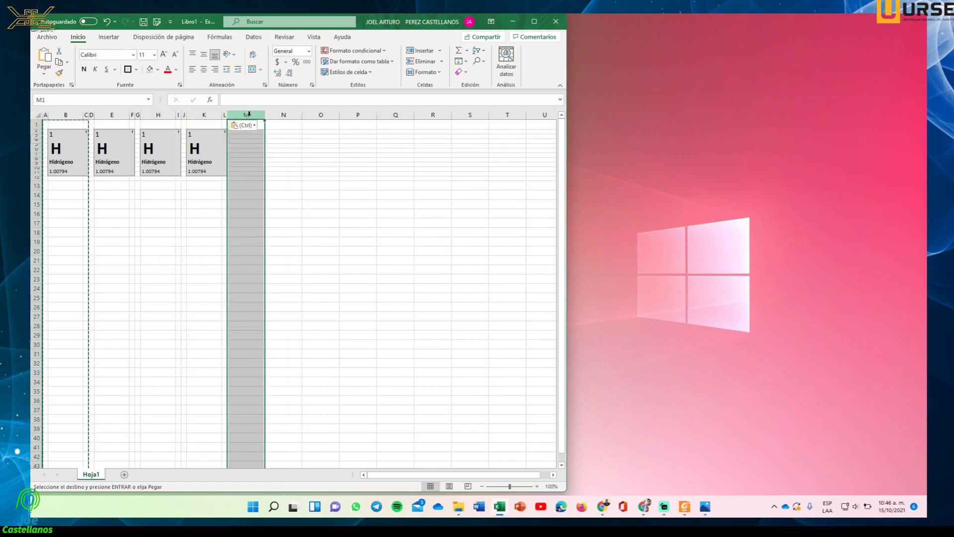
key("ctrl+v")
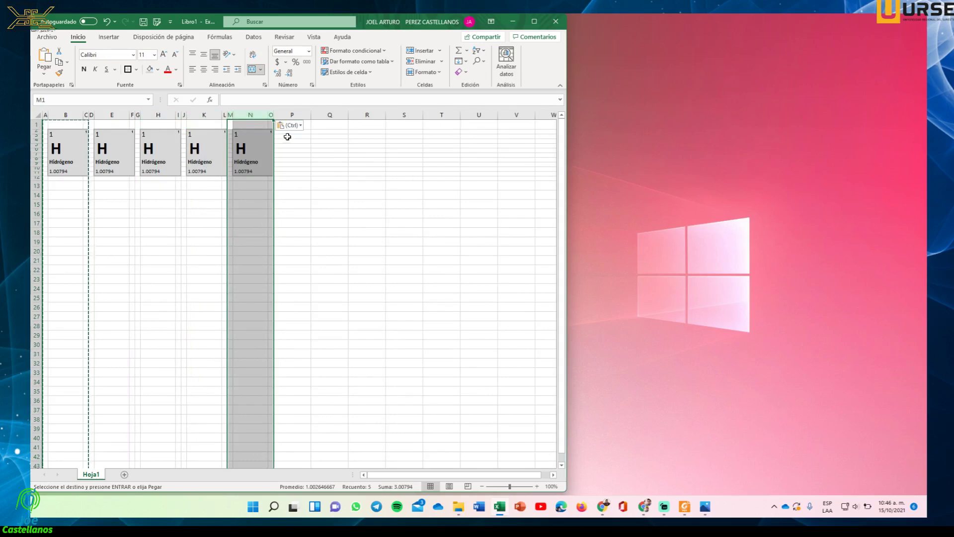
left_click(281, 114)
key("ctrl+v")
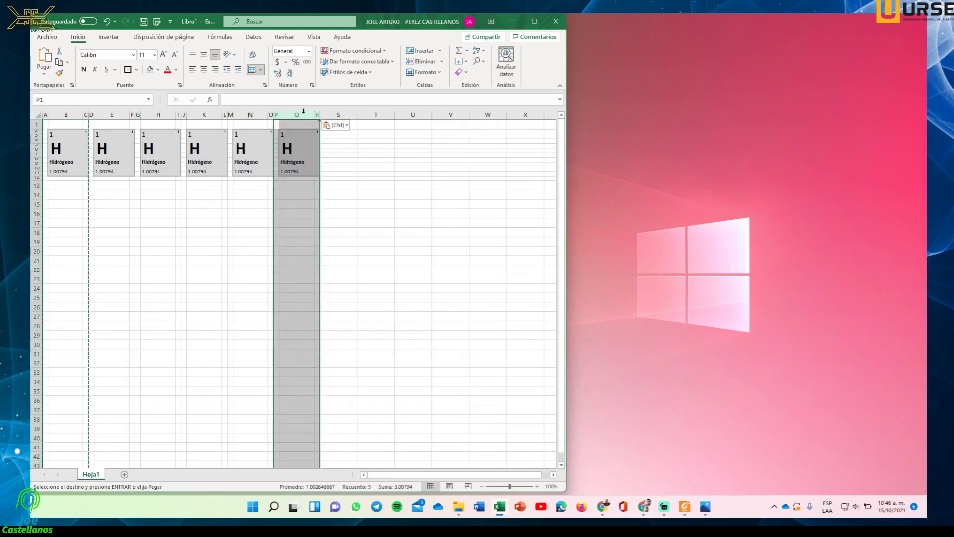
left_click(331, 115)
key("ctrl+v")
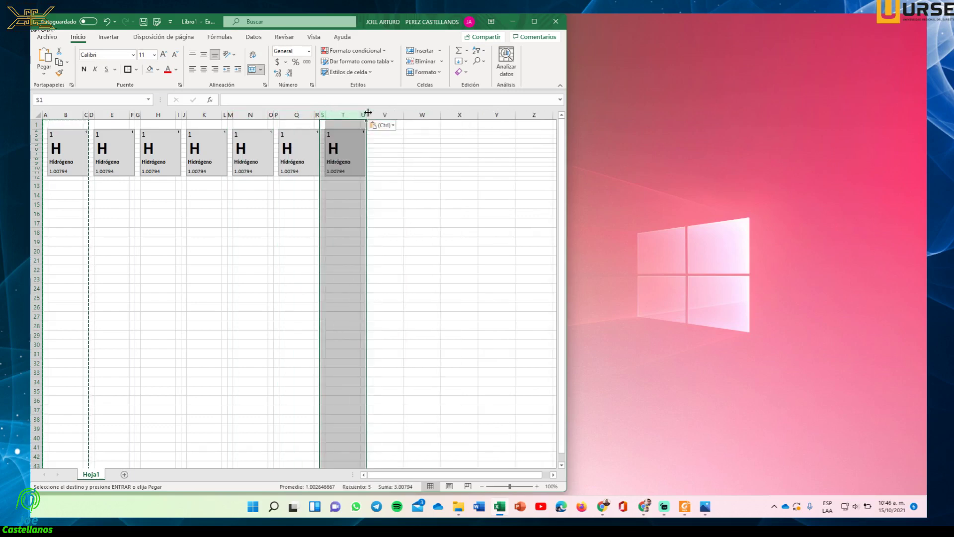
left_click(381, 115)
key("ctrl+v")
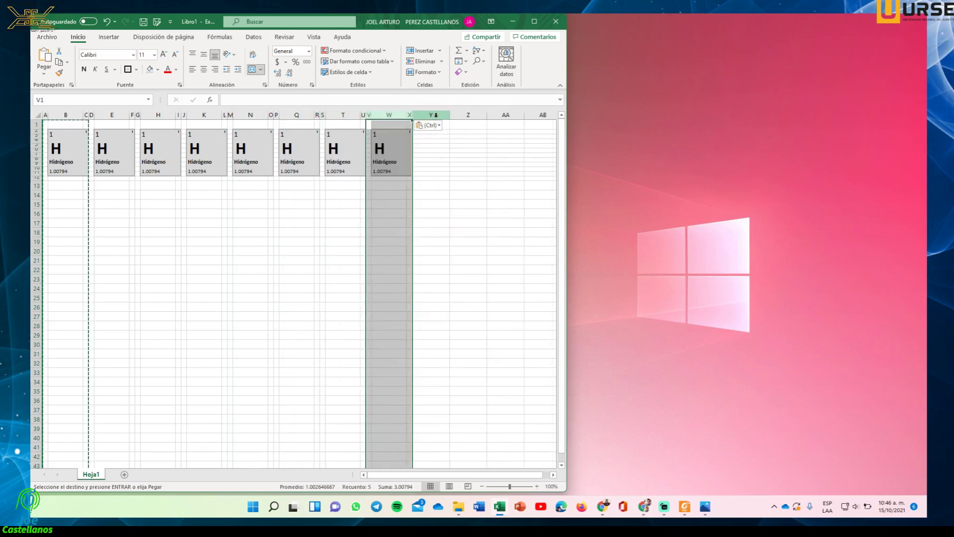
left_click(432, 115)
key("ctrl+v")
left_click(477, 113)
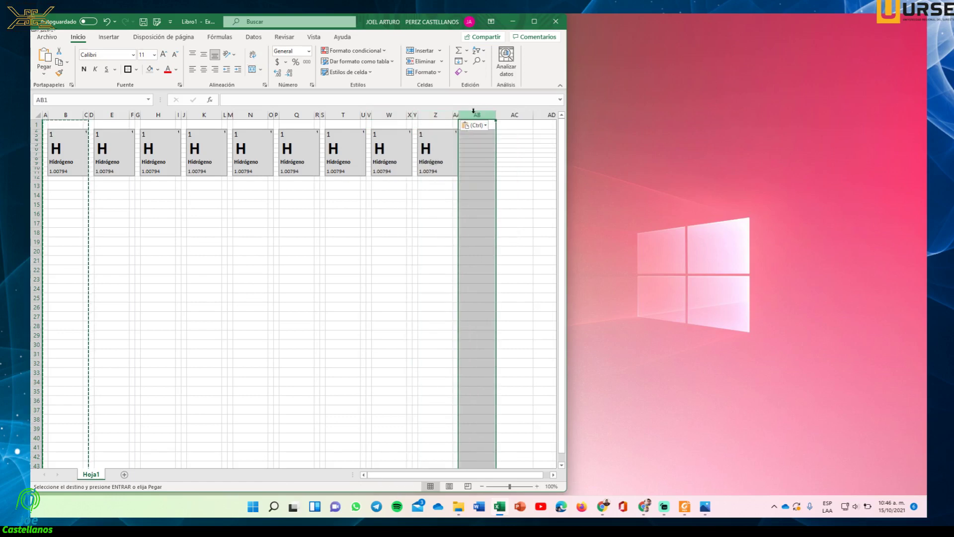
key("ctrl+v")
left_click(518, 113)
key("ctrl+v")
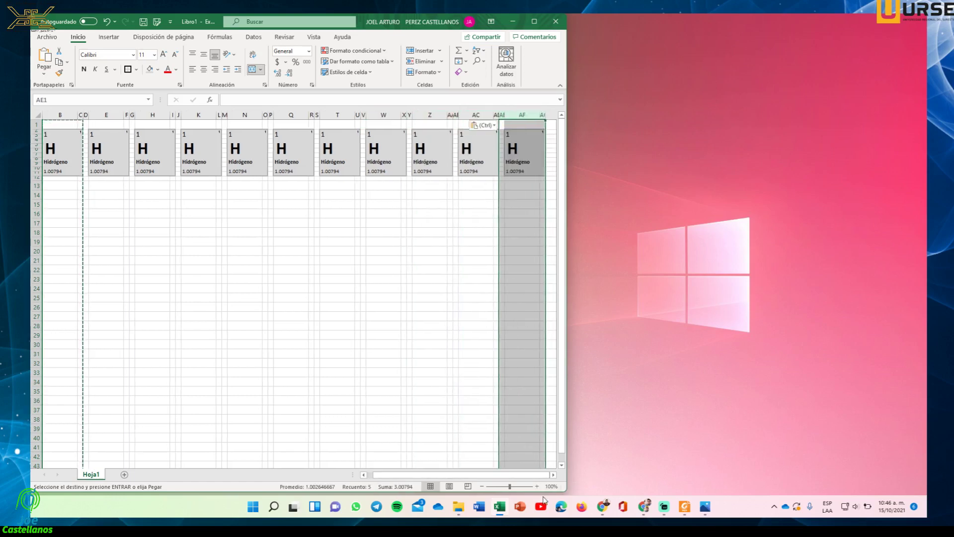
Step: Maximize the workbook window and continue pasting the copied hydrogen columns at columns AH, AK, AN, AQ, AT, AW and AZ
left_click(534, 21)
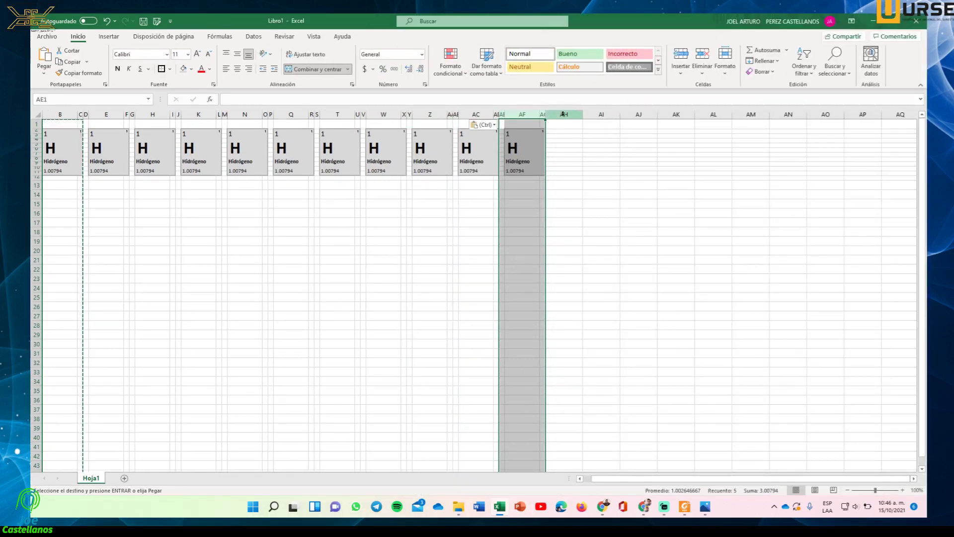
left_click(566, 114)
key("ctrl+v")
left_click(611, 114)
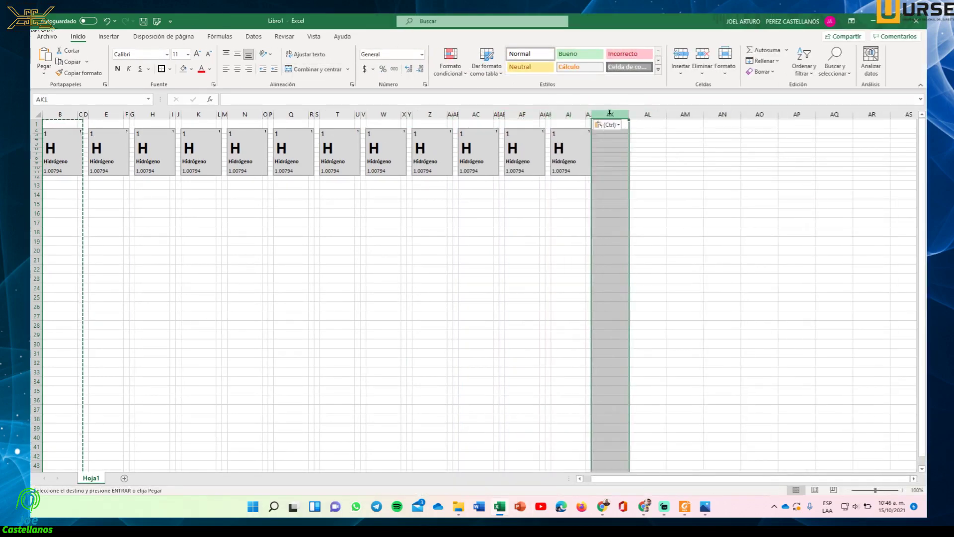
key("ctrl+v")
left_click(646, 114)
key("ctrl+v")
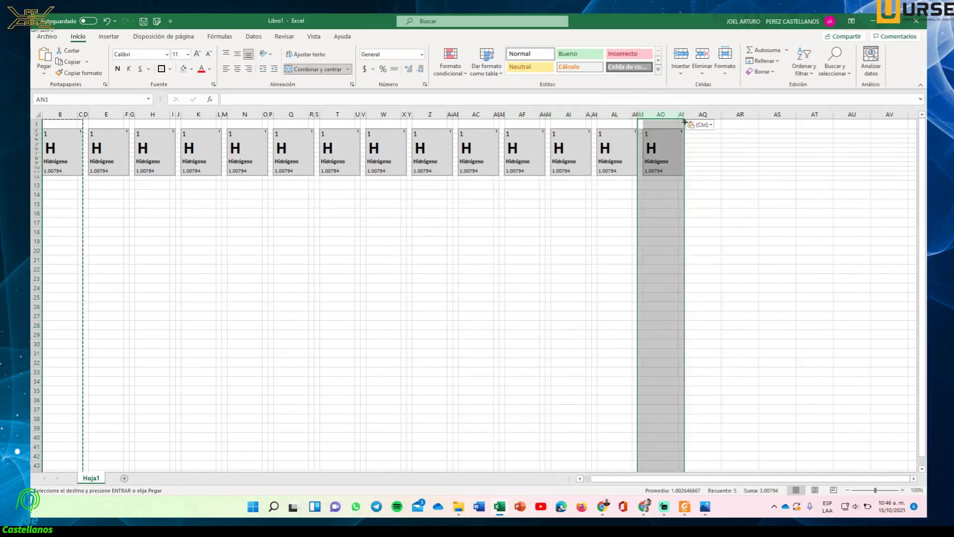
left_click(700, 114)
key("ctrl+v")
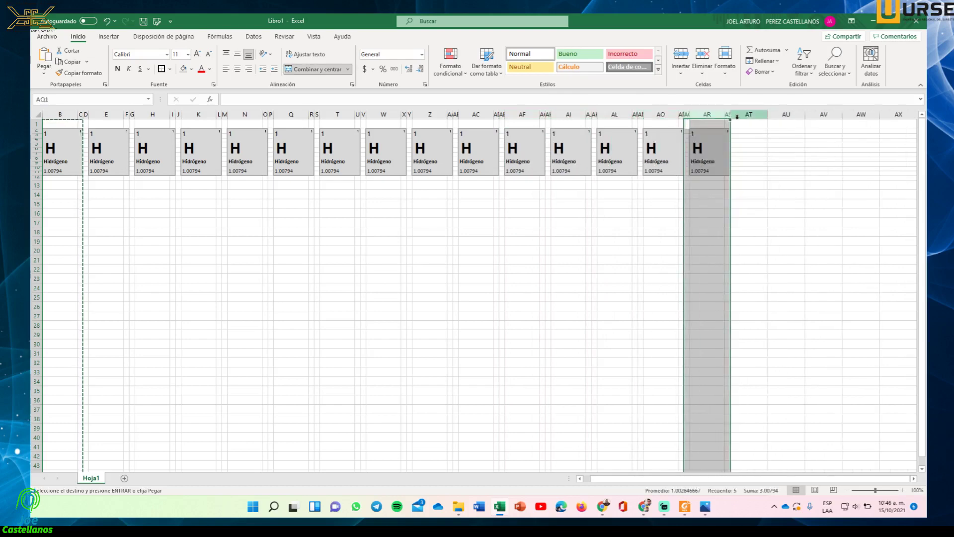
left_click(750, 114)
key("ctrl+v")
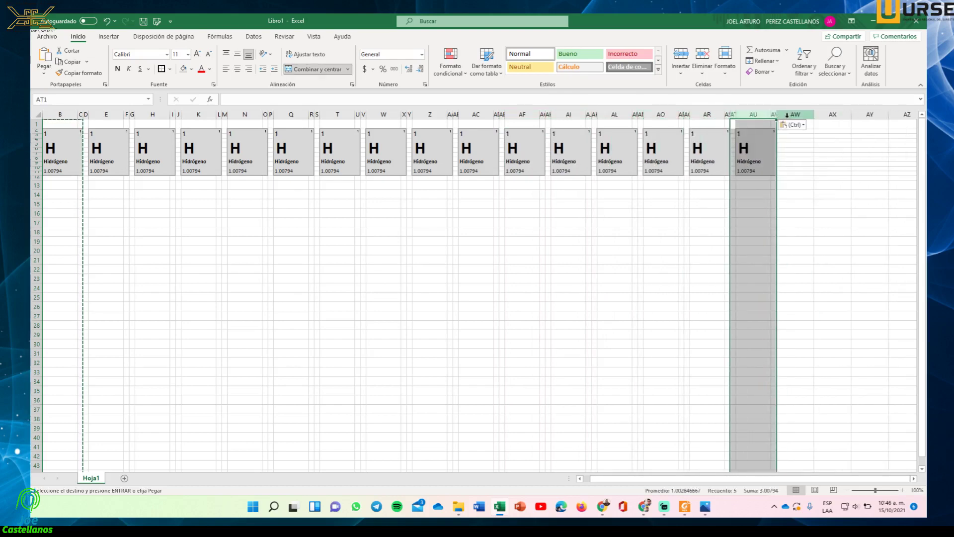
left_click(790, 115)
key("ctrl+v")
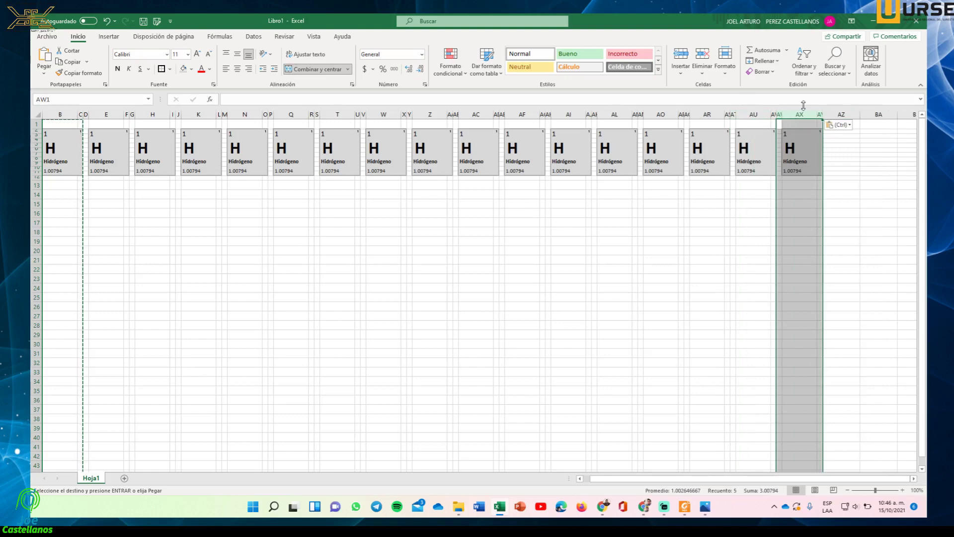
left_click(838, 114)
key("ctrl+v")
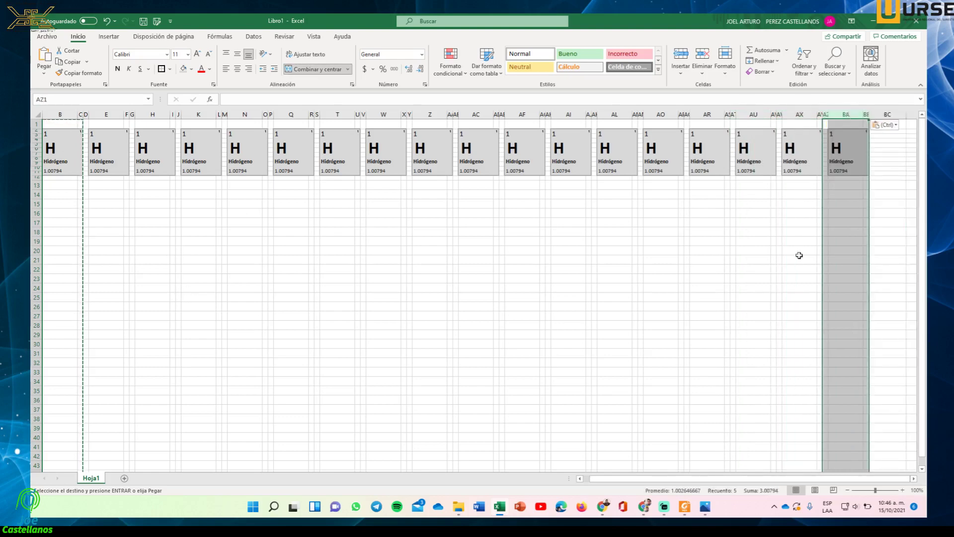
Step: Check the number of element columns against the reference image and return to Excel
left_click(704, 507)
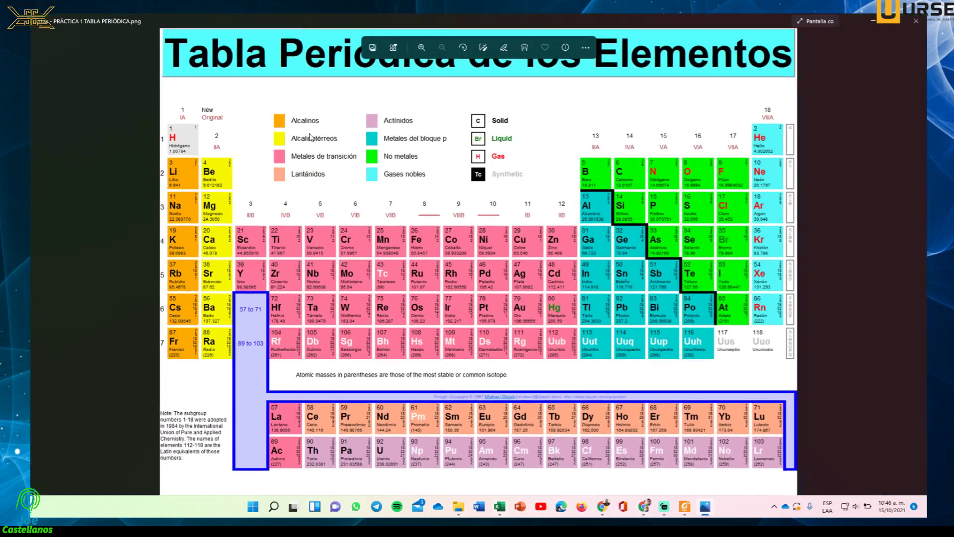
left_click(874, 21)
left_click(162, 260)
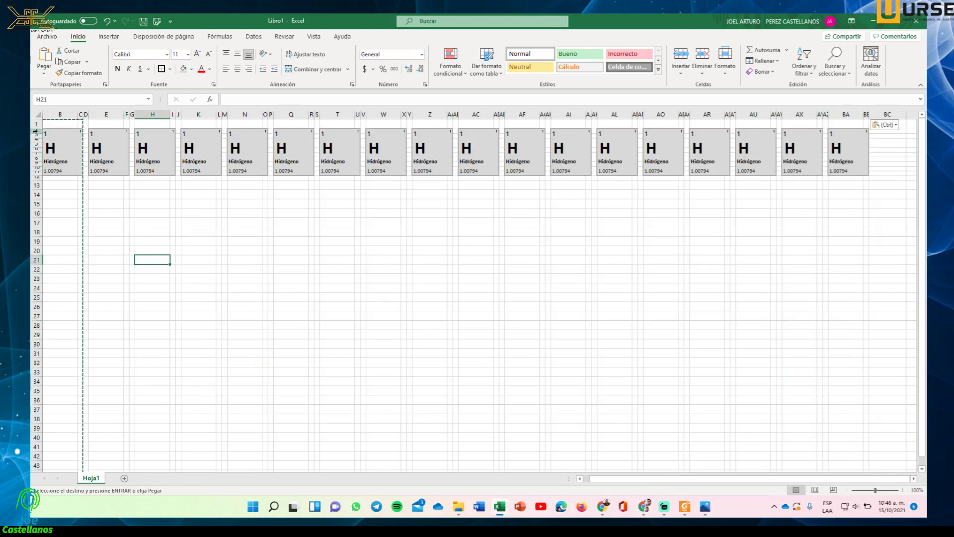
Step: Copy entire rows 2 through 12, which hold the row of hydrogen boxes and its spacing row
left_click_drag(36, 131, 36, 176)
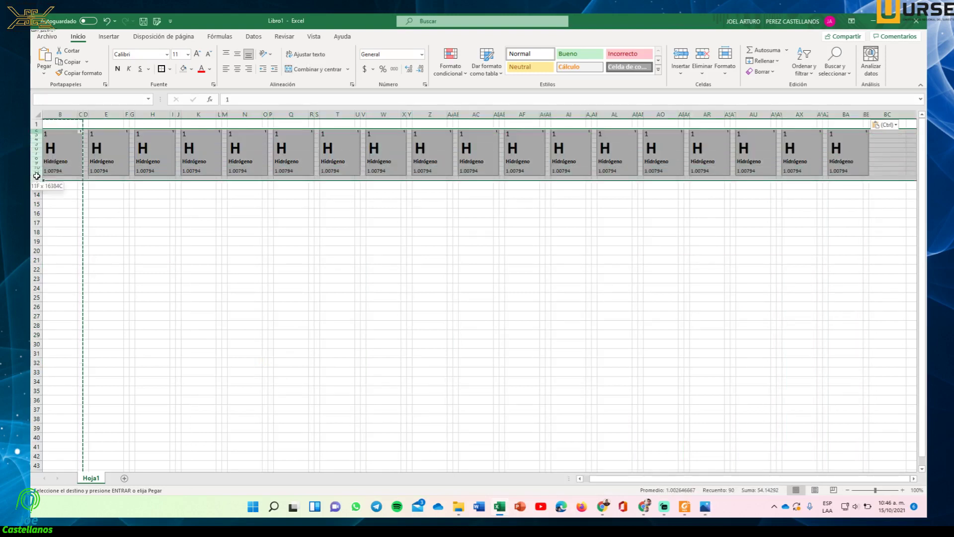
left_click(137, 250)
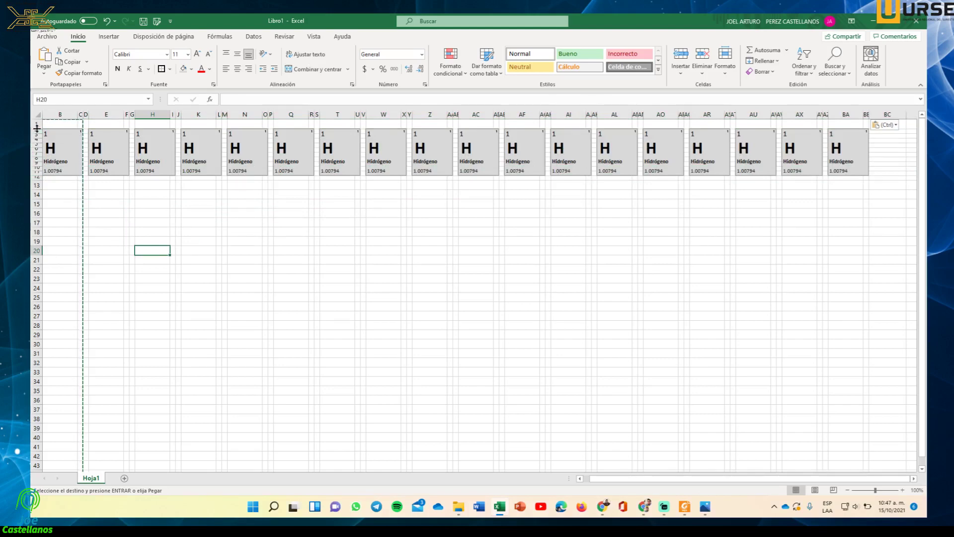
left_click_drag(34, 131, 36, 180)
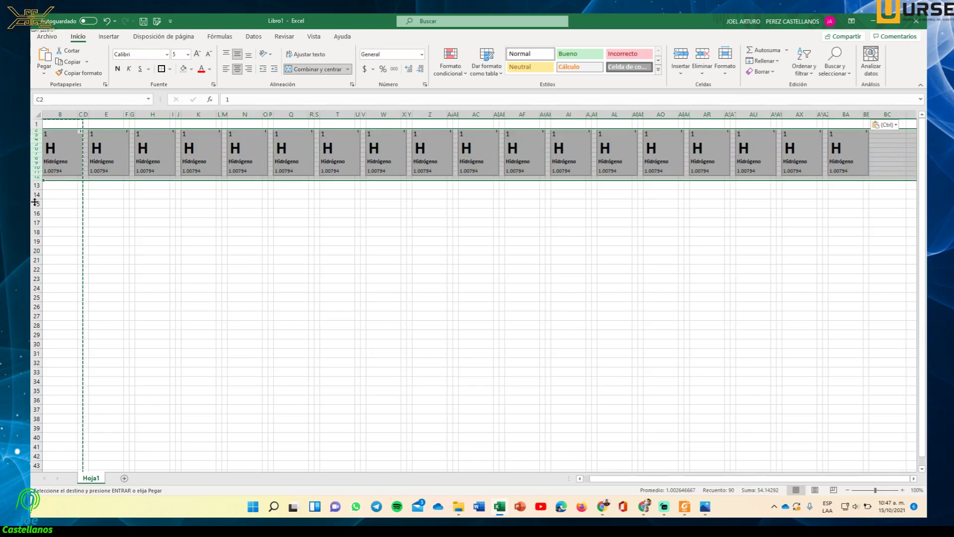
right_click(36, 150)
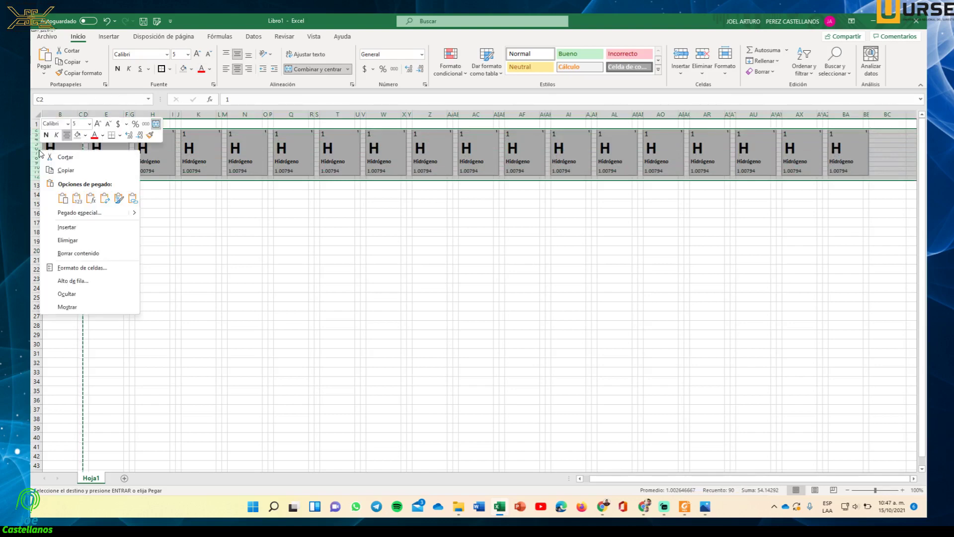
left_click(66, 172)
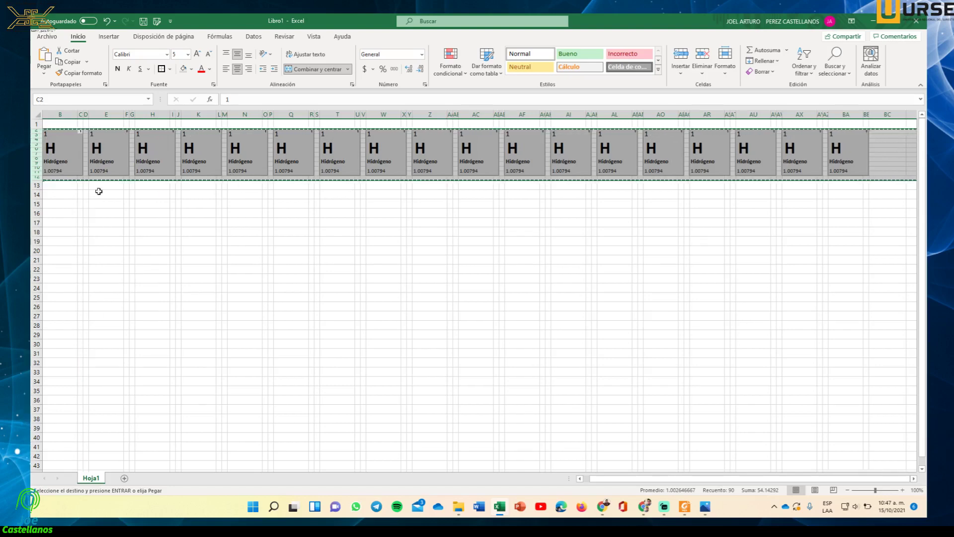
Step: Paste the copied rows one below another at rows 13, 24, 35, 46, 57, 68, 79, 90 and 101, and end the copy mode
left_click(36, 185)
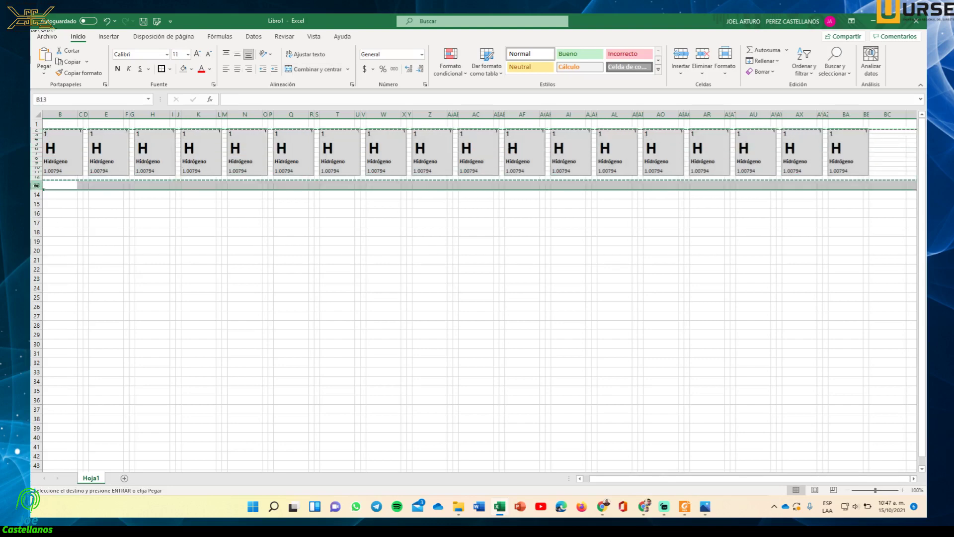
key("ctrl+v")
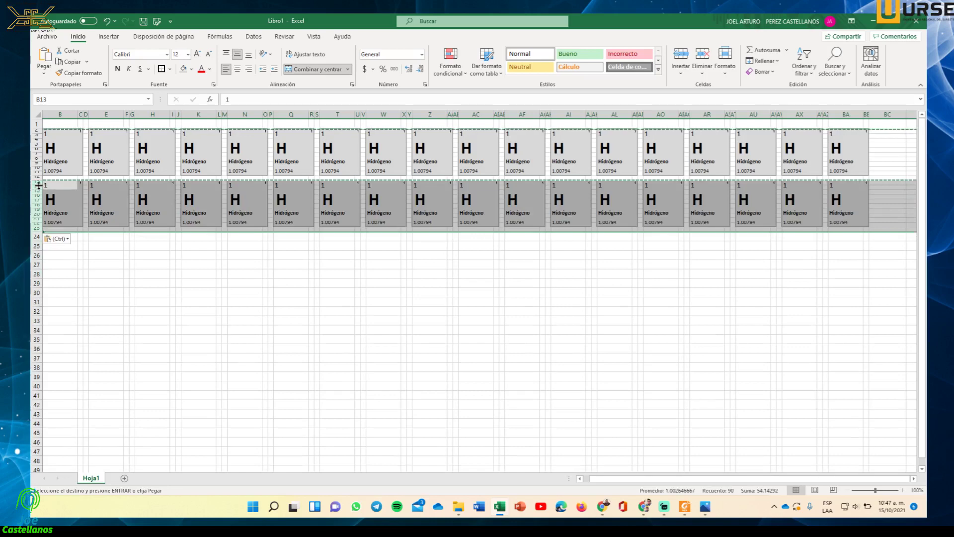
left_click(36, 237)
key("ctrl+v")
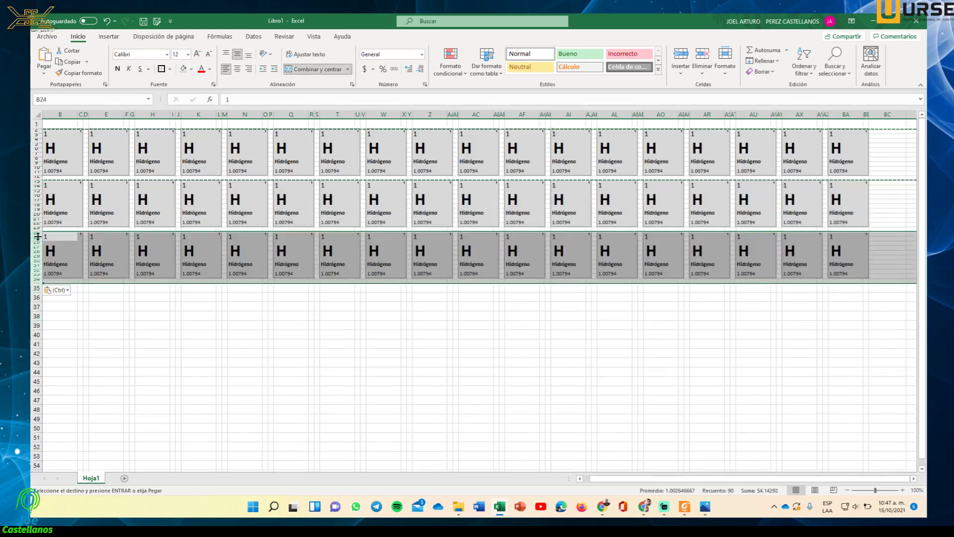
left_click(36, 288)
key("ctrl+v")
scroll(97, 298, "down", 8)
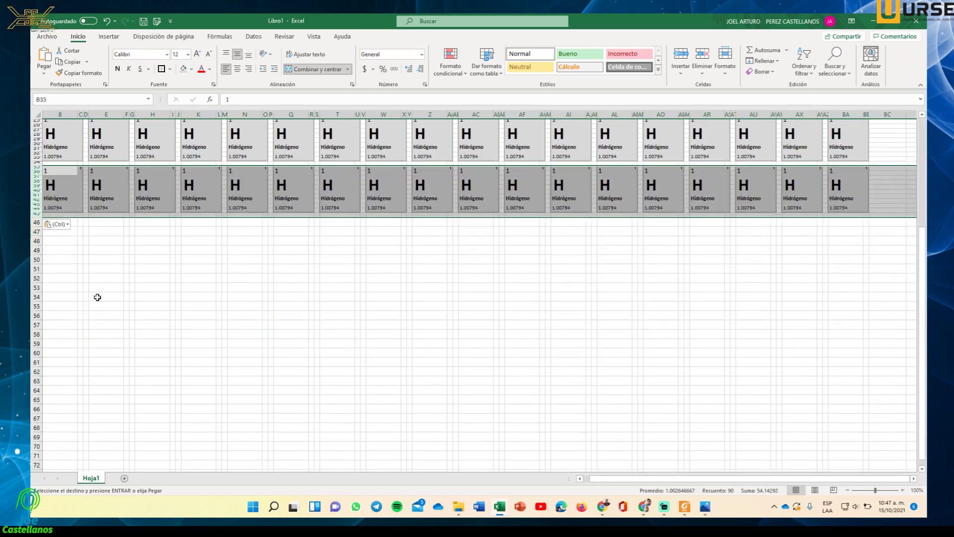
left_click(33, 223)
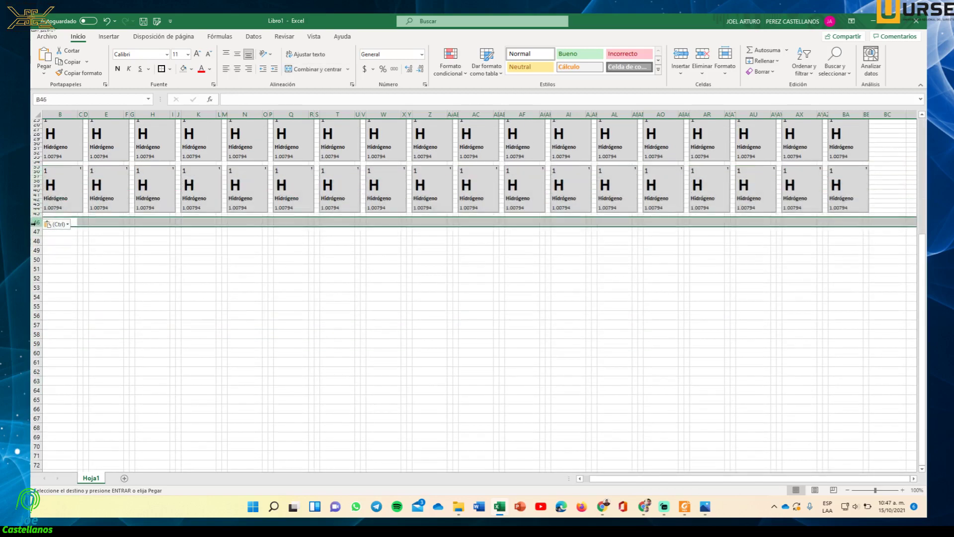
key("ctrl+v")
left_click(34, 274)
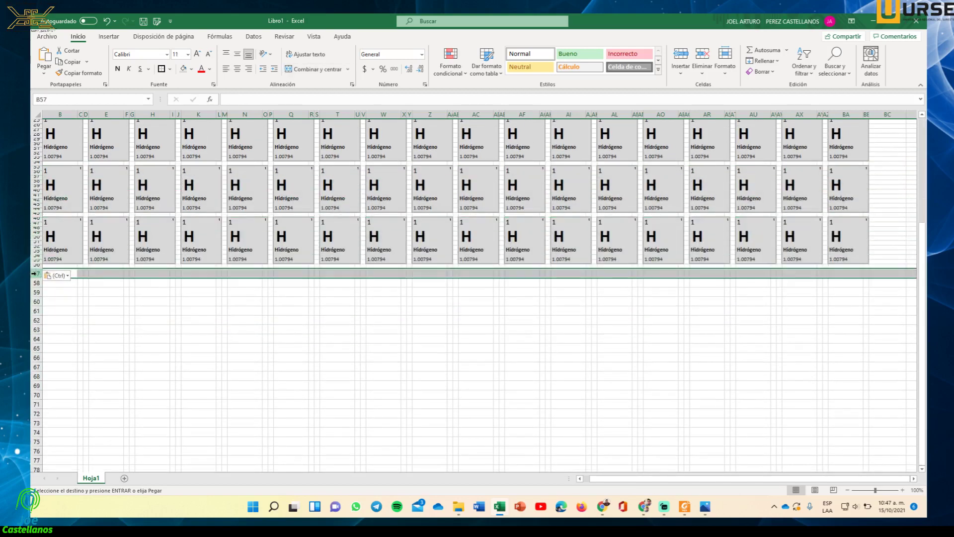
key("ctrl+v")
left_click(34, 326)
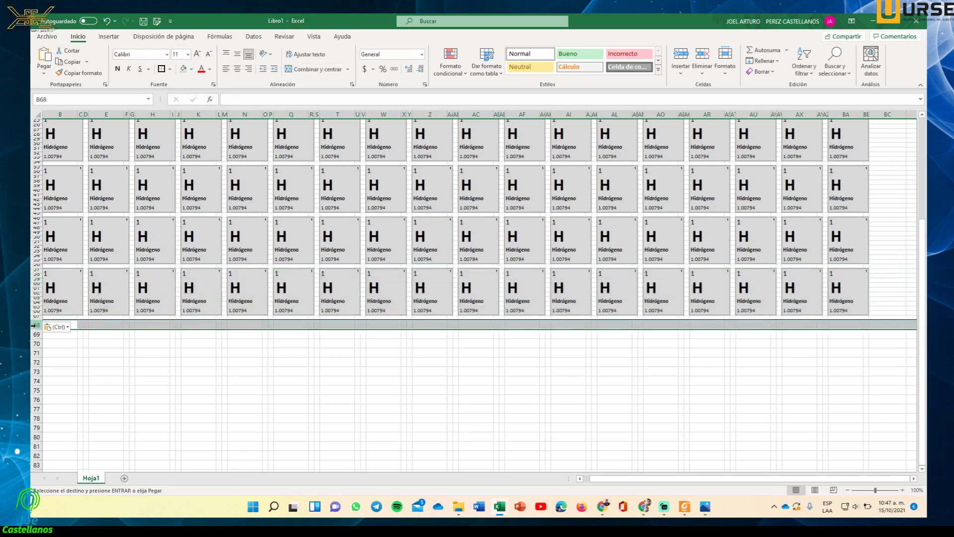
key("ctrl+v")
left_click(34, 377)
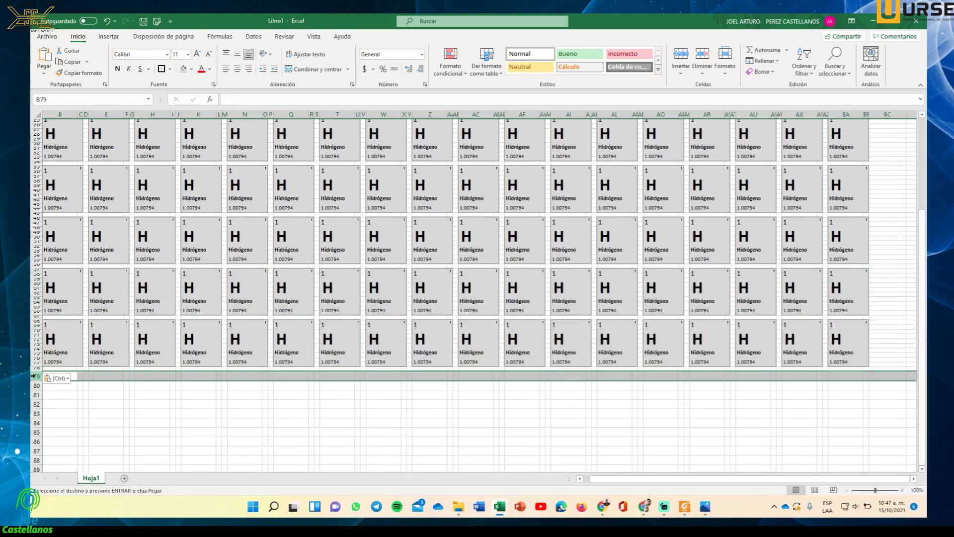
key("ctrl+v")
left_click(33, 424)
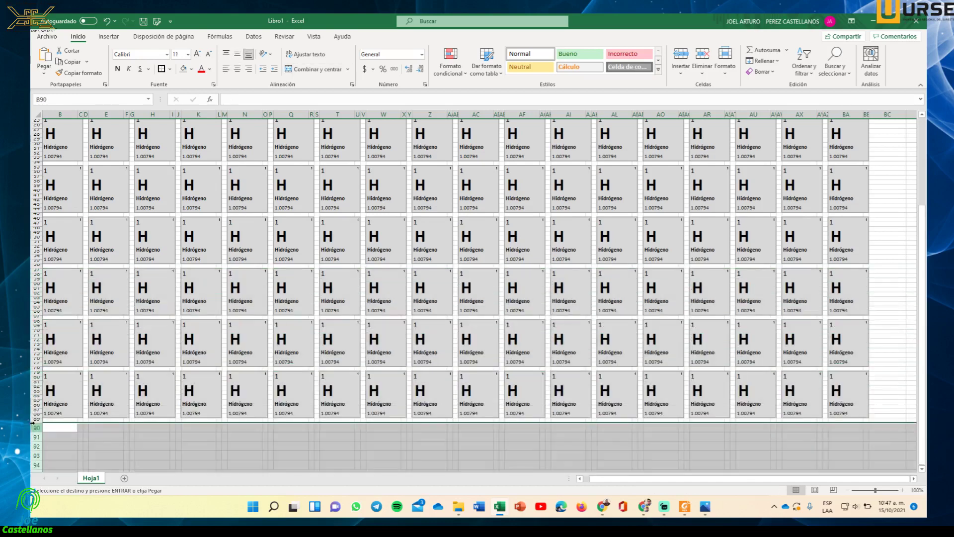
key("ctrl+v")
scroll(39, 369, "down", 8)
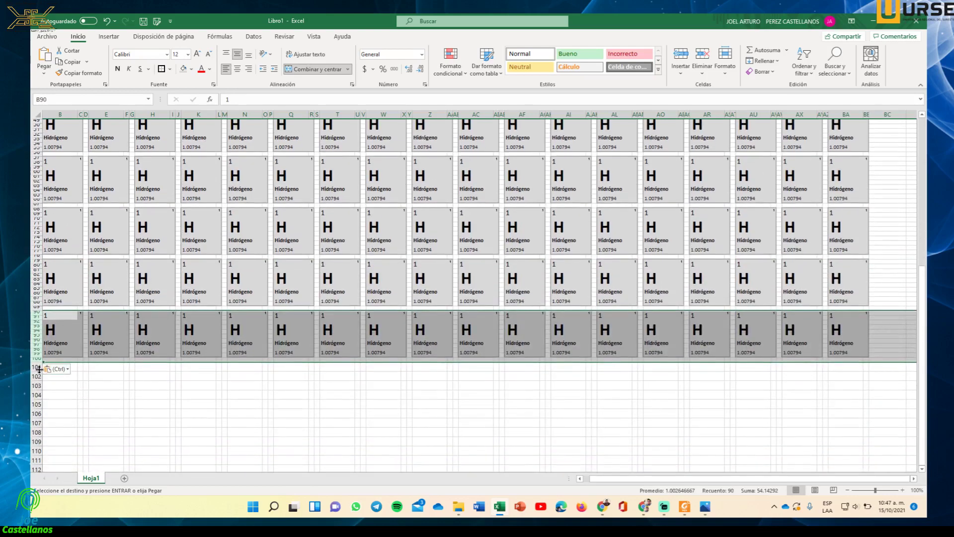
left_click(39, 369)
key("ctrl+v")
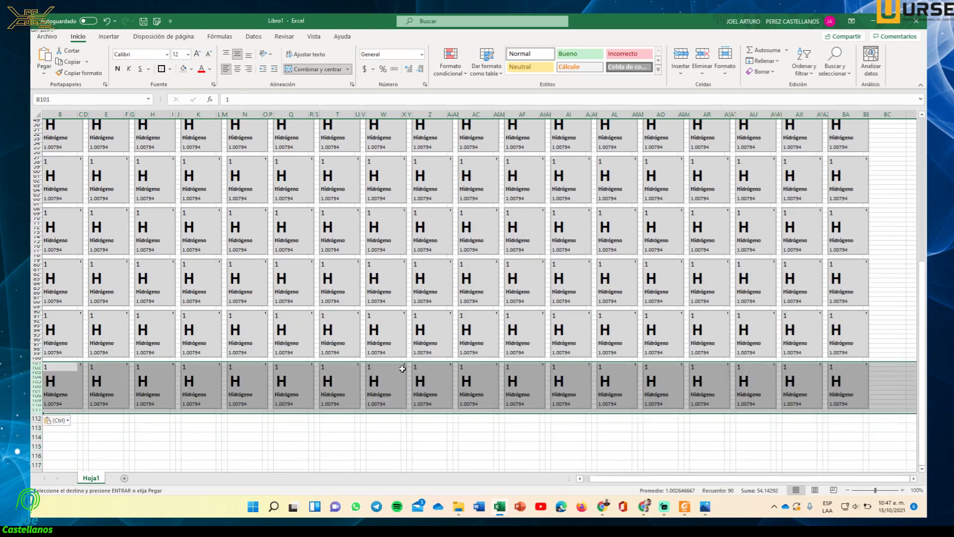
scroll(422, 301, "up", 16)
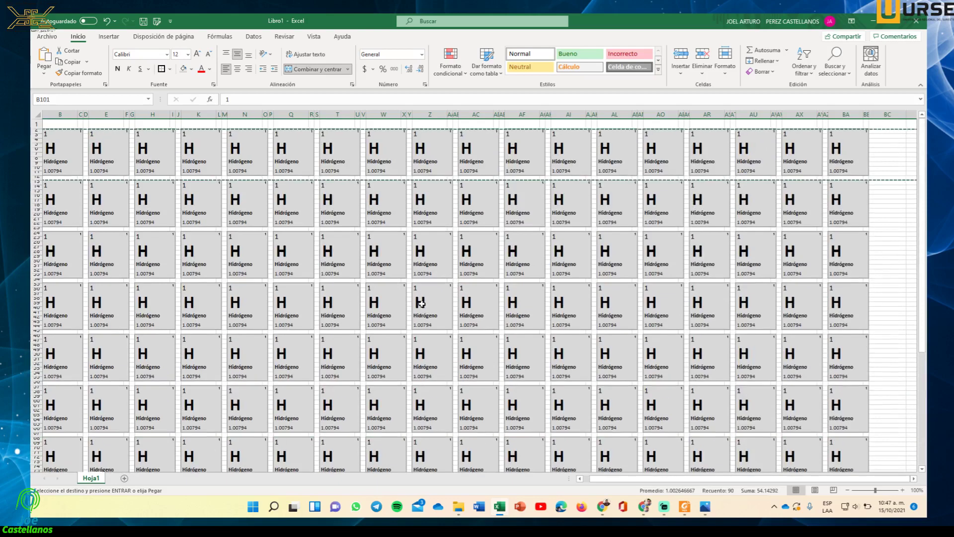
scroll(421, 303, "down", 15)
key("Escape")
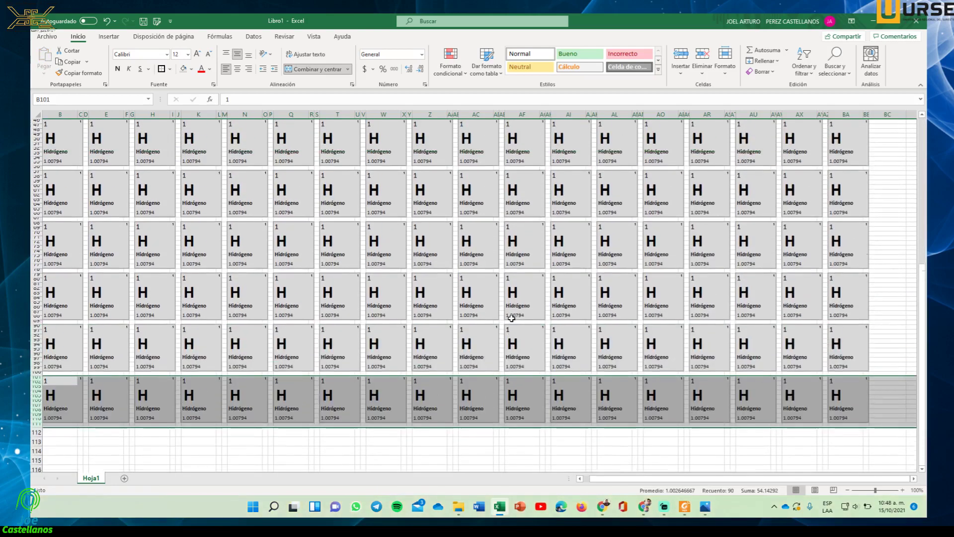
scroll(511, 318, "up", 15)
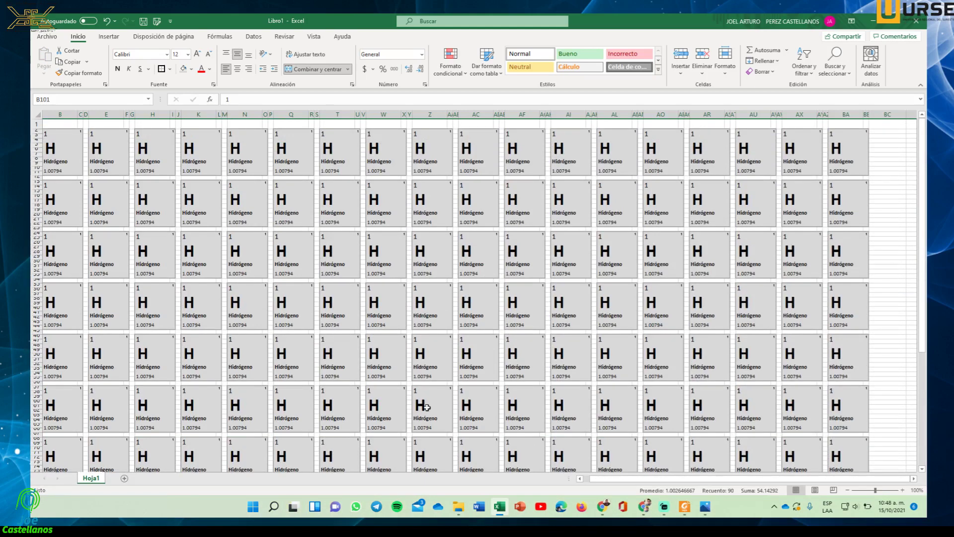
left_click(449, 269)
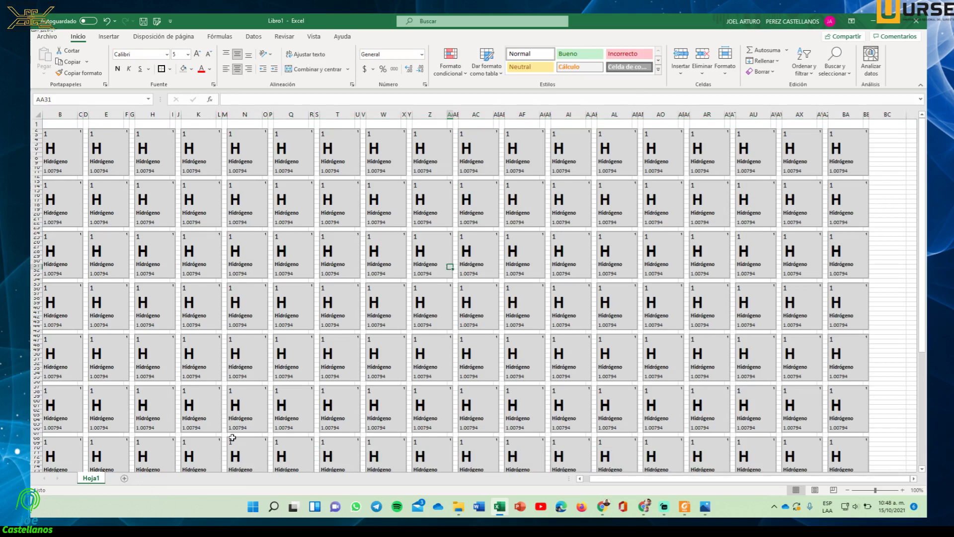
Step: Following the reference image, clear all contents and formatting of the top-row boxes from column E through AY, between the first and last box
left_click(705, 510)
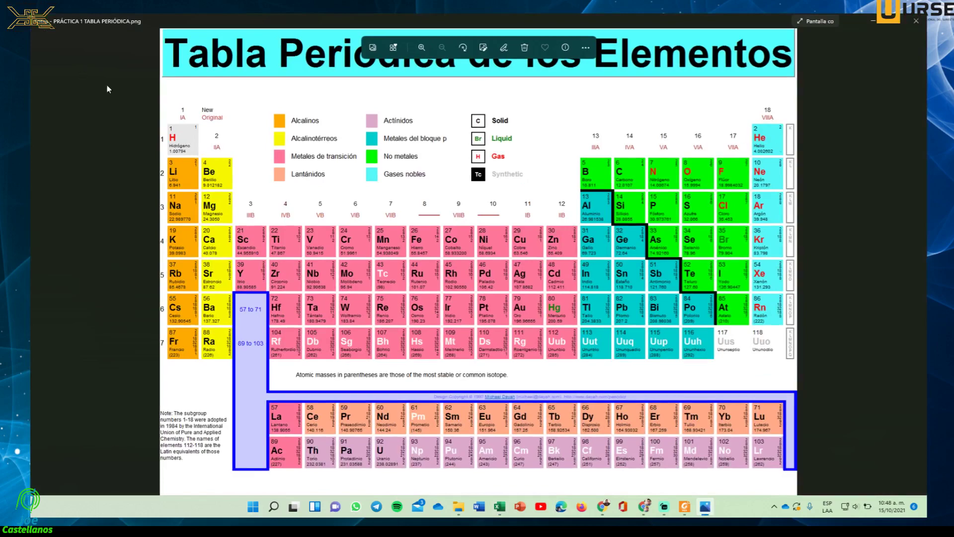
left_click(873, 20)
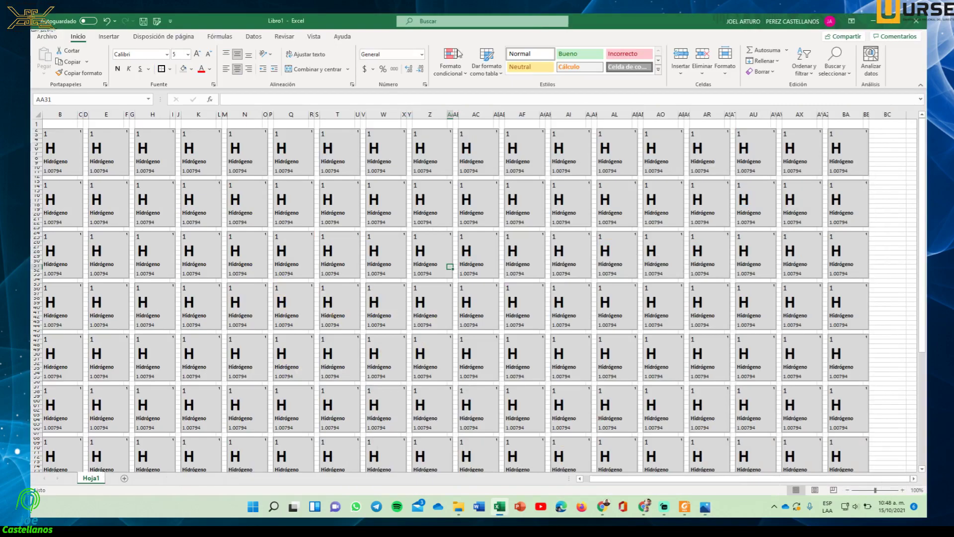
left_click_drag(92, 133, 821, 175)
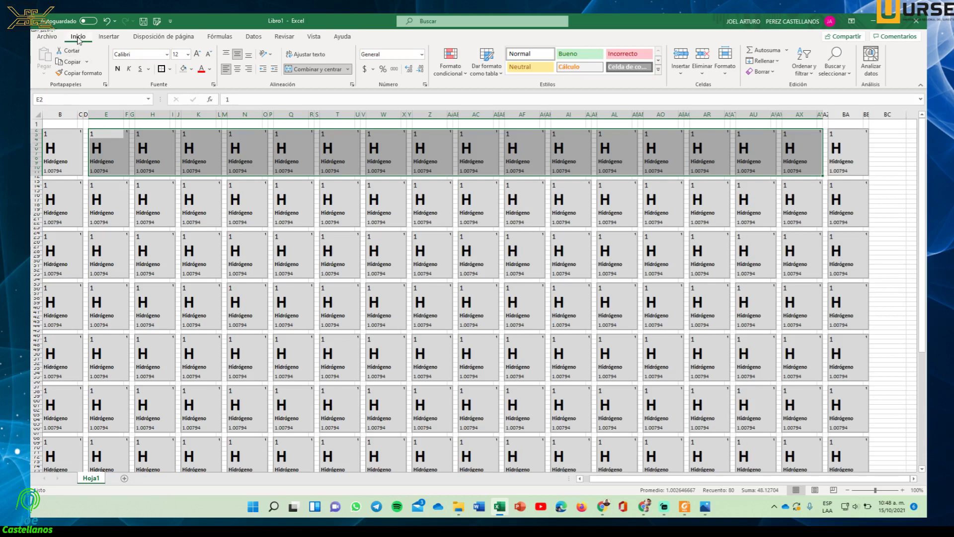
left_click(772, 71)
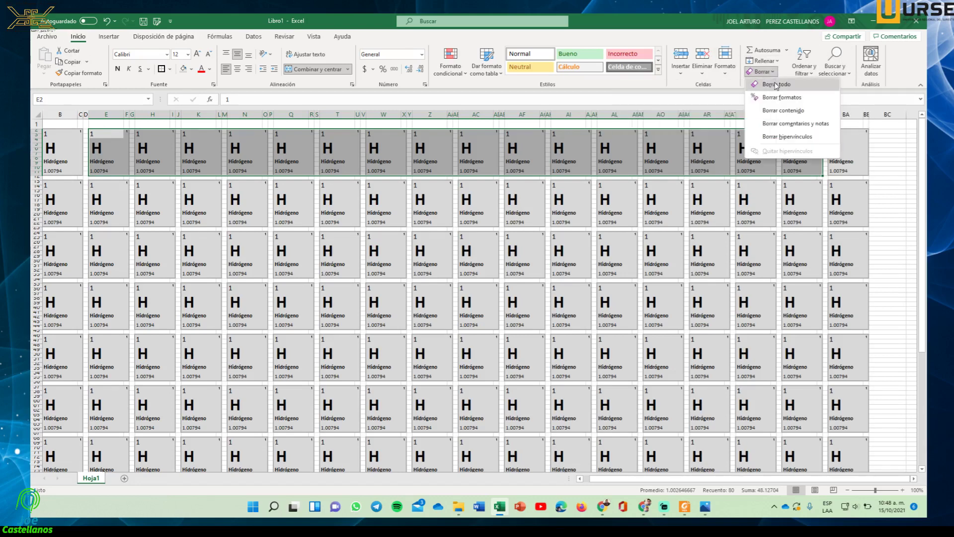
left_click(776, 85)
left_click(606, 230)
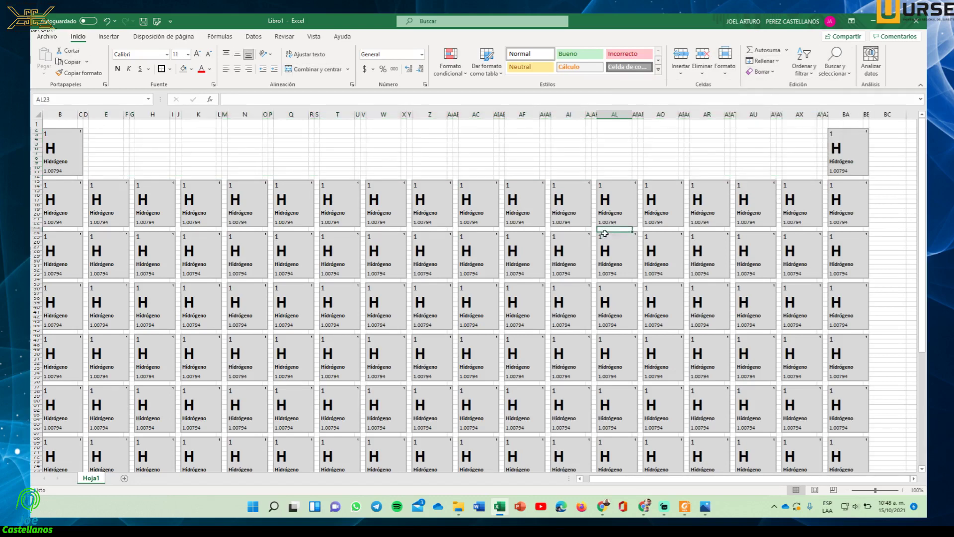
Step: Following the reference image, clear all contents and formatting of the second-row boxes in columns H through AI
left_click(705, 506)
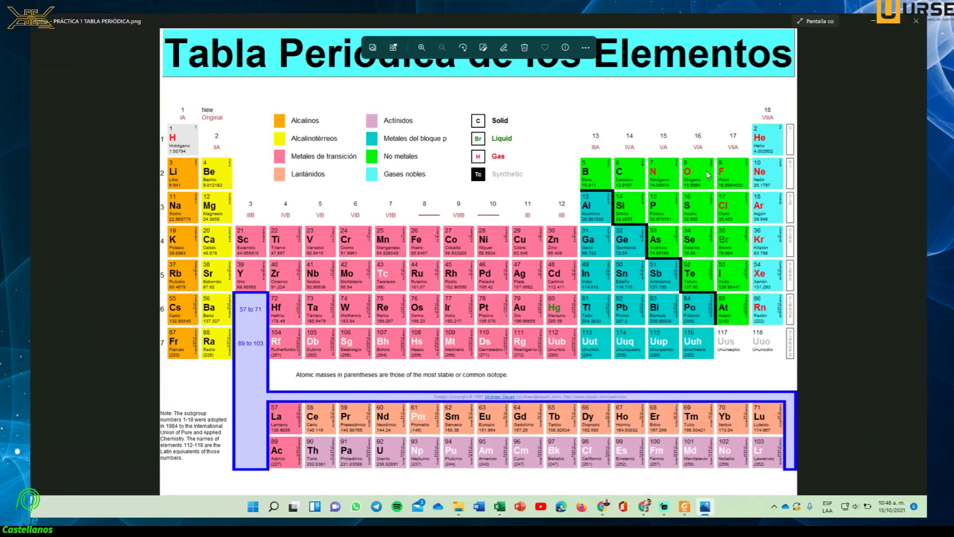
left_click(707, 513)
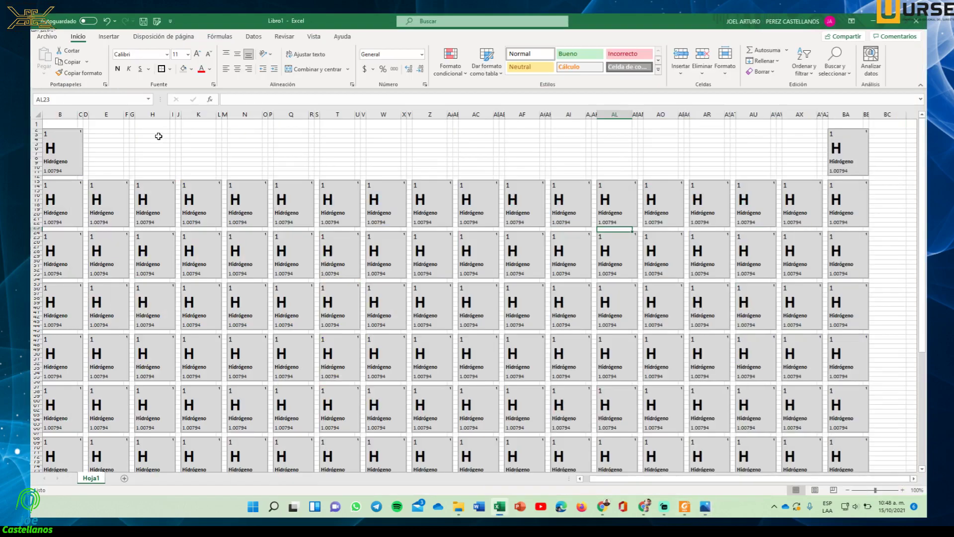
left_click_drag(139, 182, 590, 224)
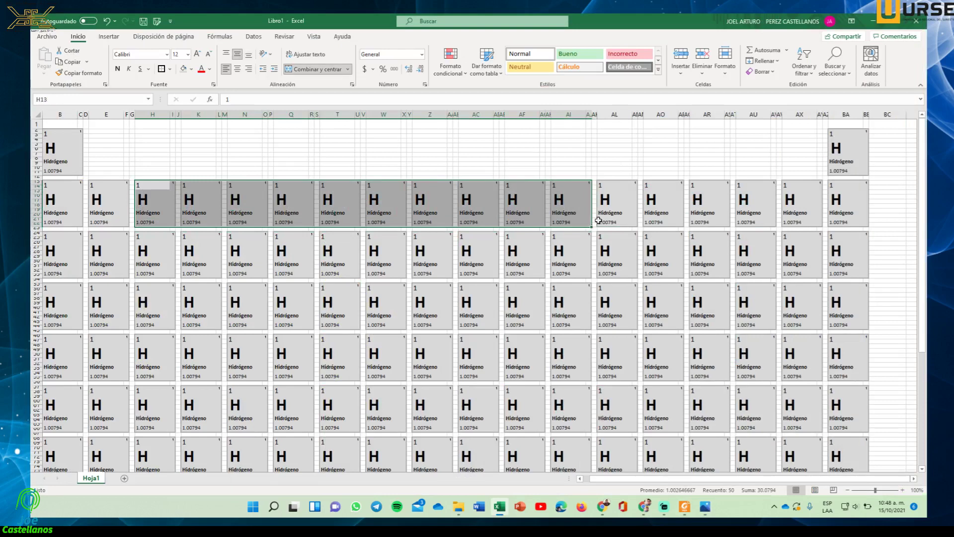
left_click(770, 71)
left_click(783, 86)
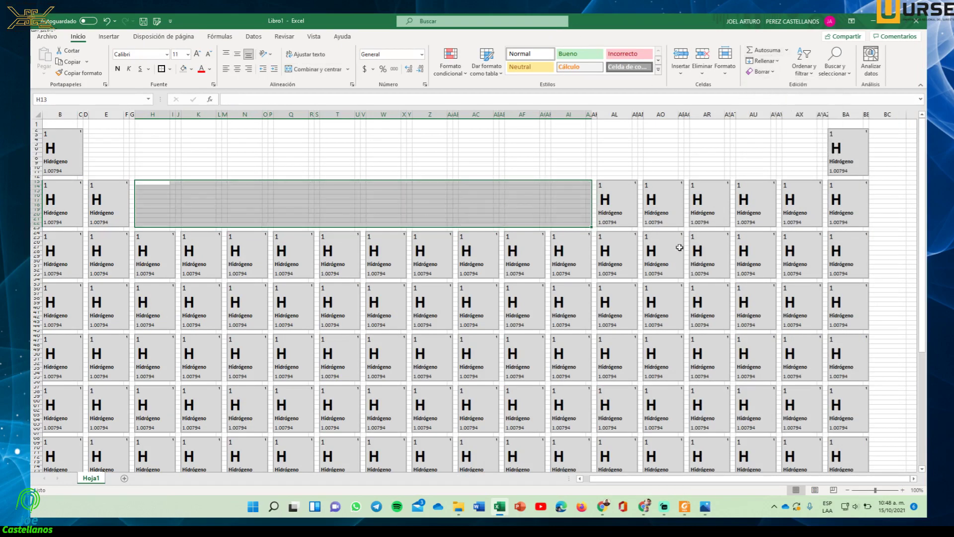
left_click(661, 264)
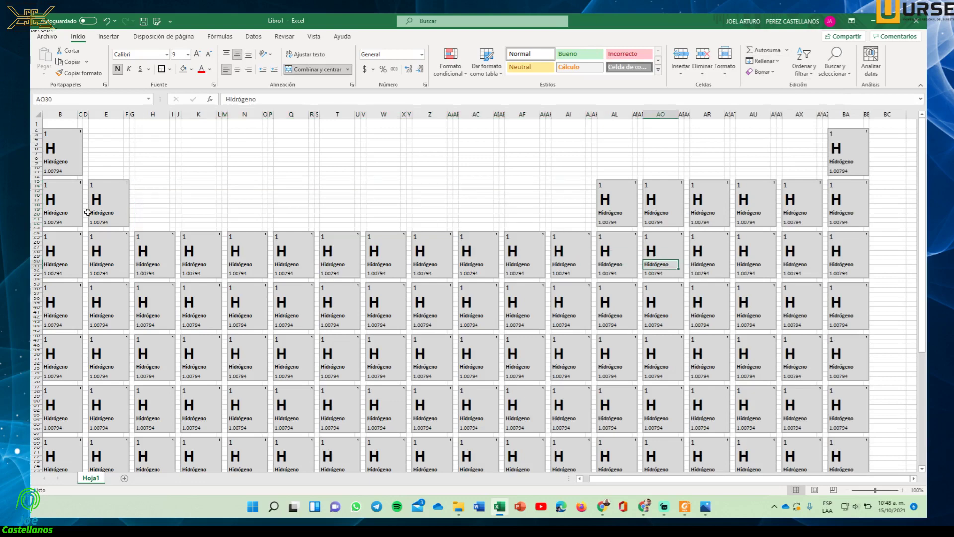
Step: Following the reference image, clear all contents and formatting of the third-row boxes in columns H through AI
left_click(706, 506)
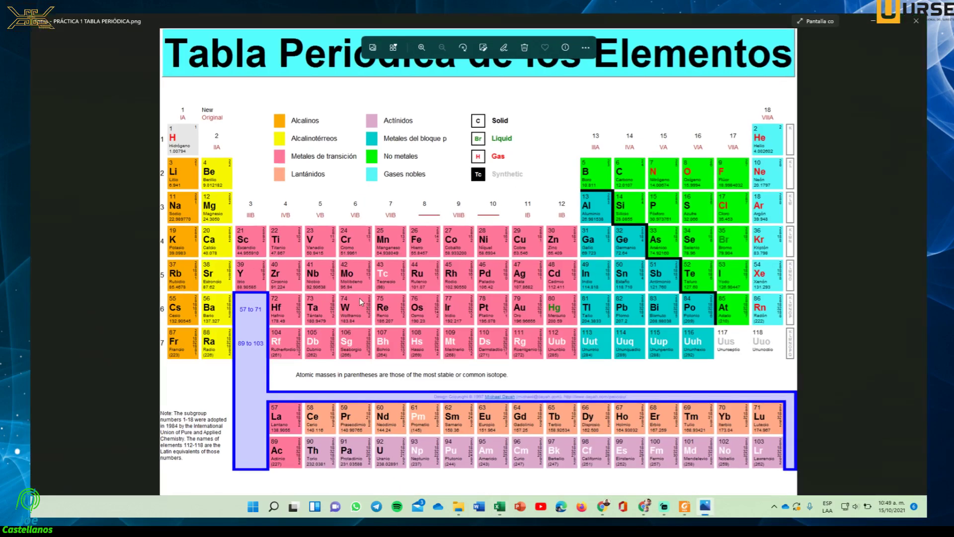
left_click(704, 505)
left_click_drag(149, 233, 591, 274)
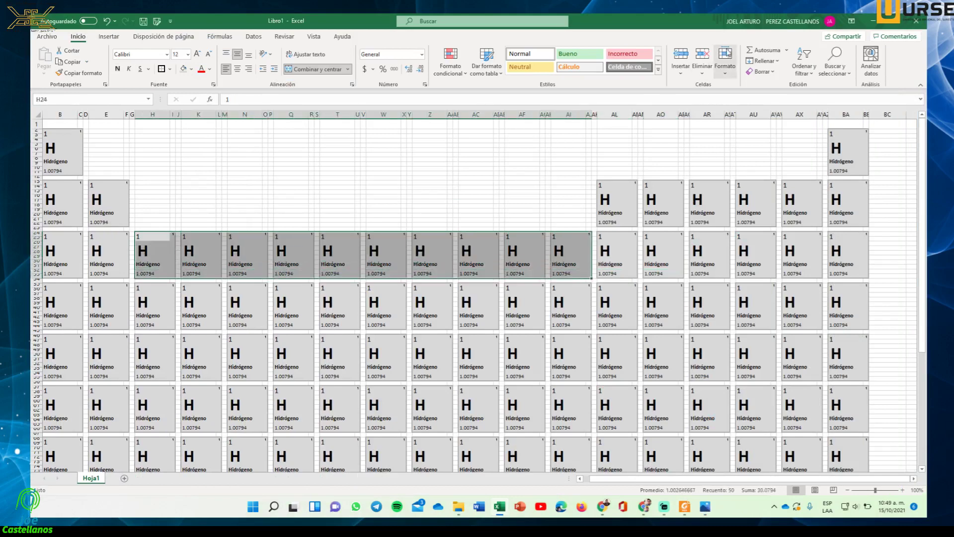
left_click(767, 72)
left_click(776, 87)
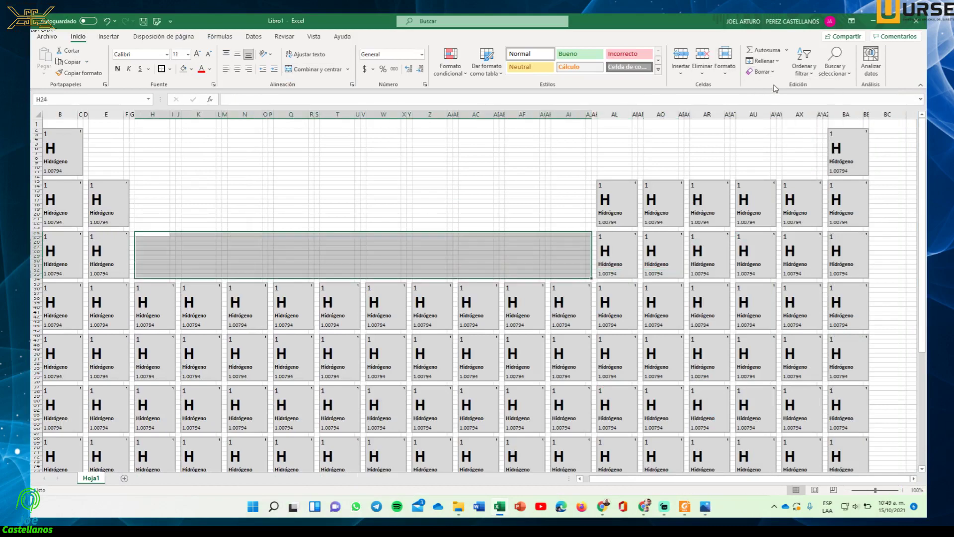
left_click(512, 405)
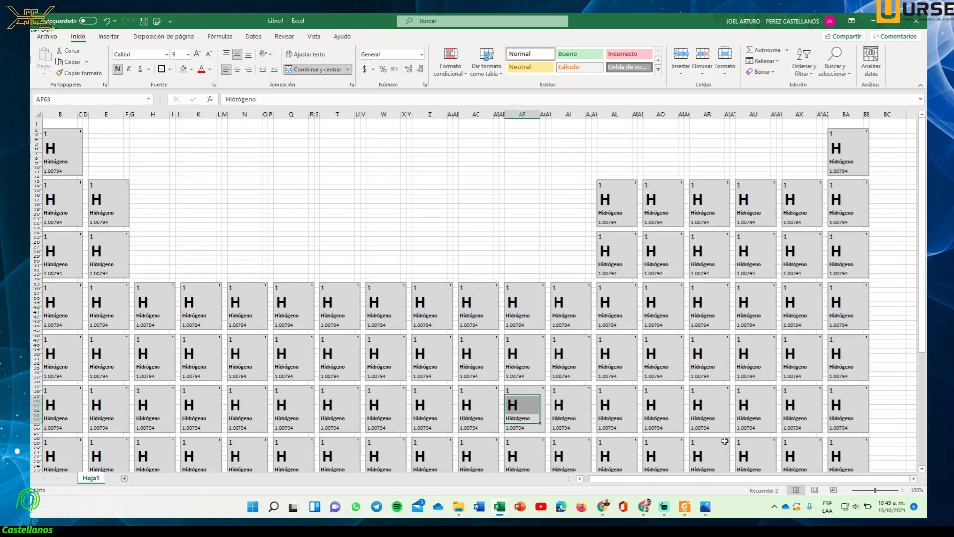
Step: Clear the entire eighth row of boxes, rows 79 through 88, to leave the reference image's gap above the last two rows
left_click(705, 507)
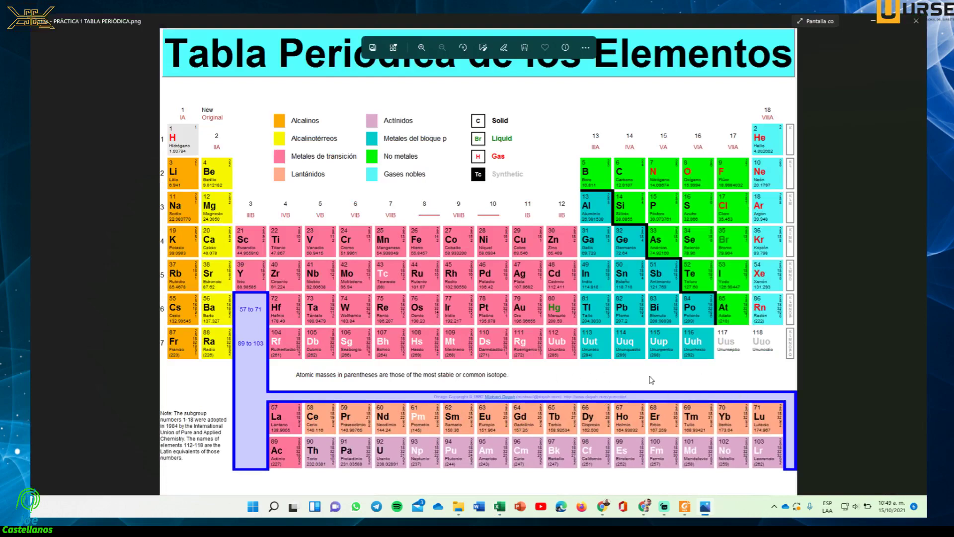
left_click(703, 512)
scroll(686, 437, "down", 10)
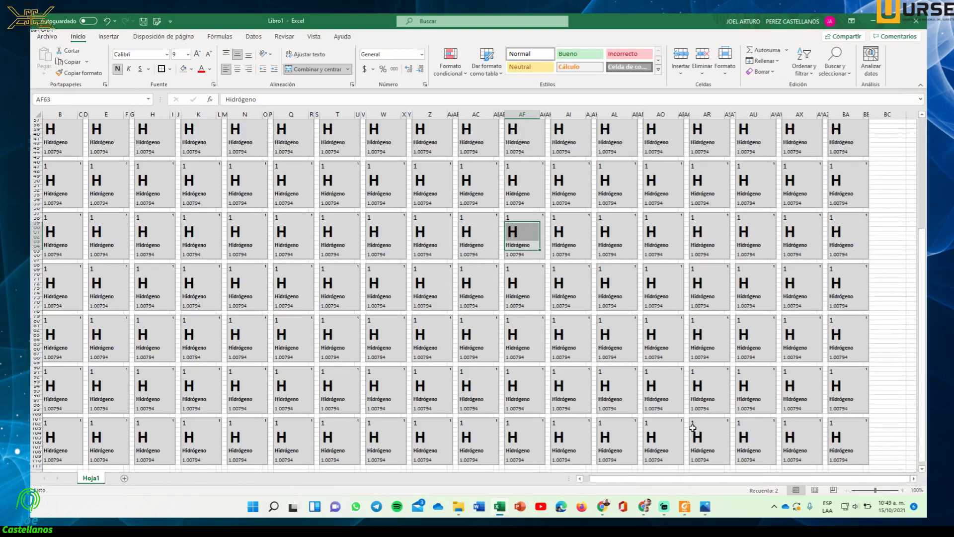
scroll(693, 427, "down", 3)
left_click(865, 317)
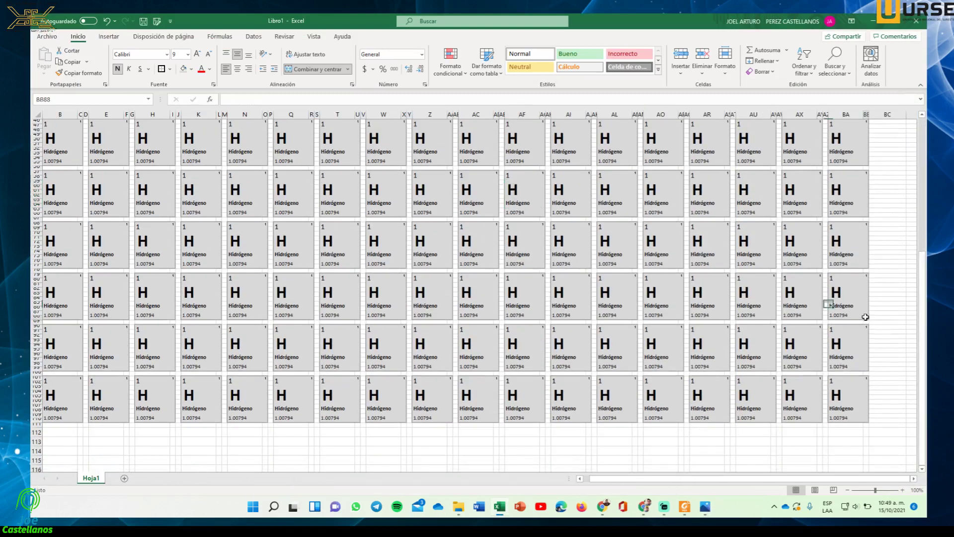
left_click_drag(865, 317, 35, 276)
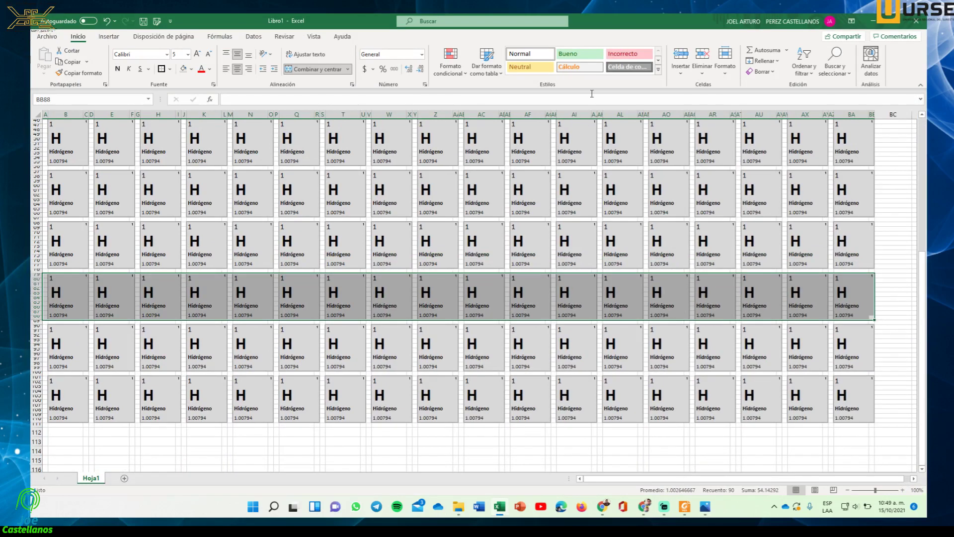
left_click(760, 72)
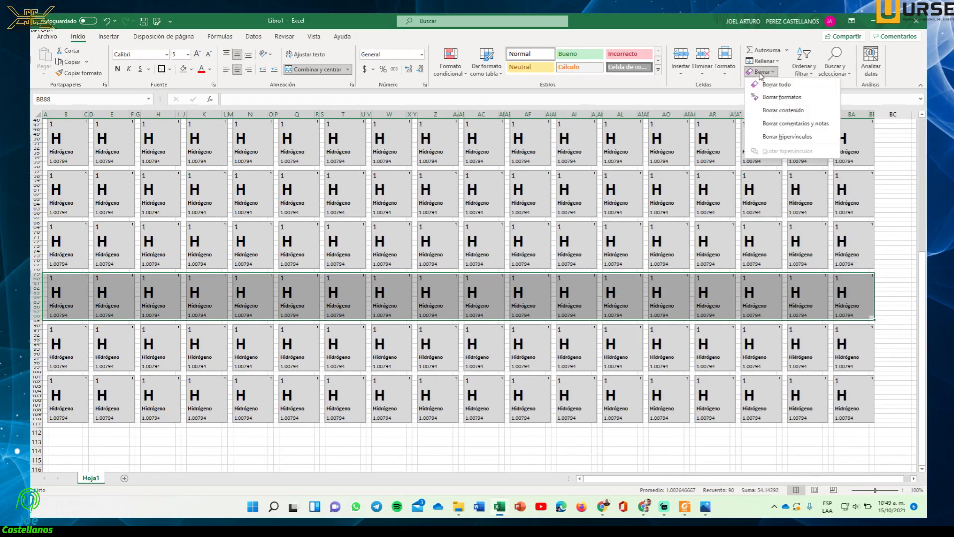
left_click(779, 85)
left_click(669, 344)
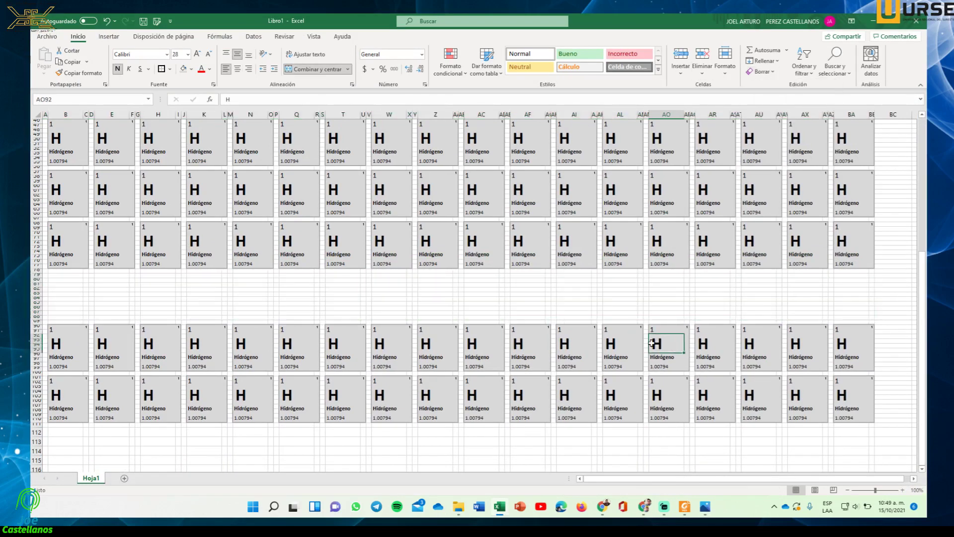
Step: Following the reference image, clear everything from the first three boxes of the last two rows, in columns B through H starting at row 90
left_click(704, 507)
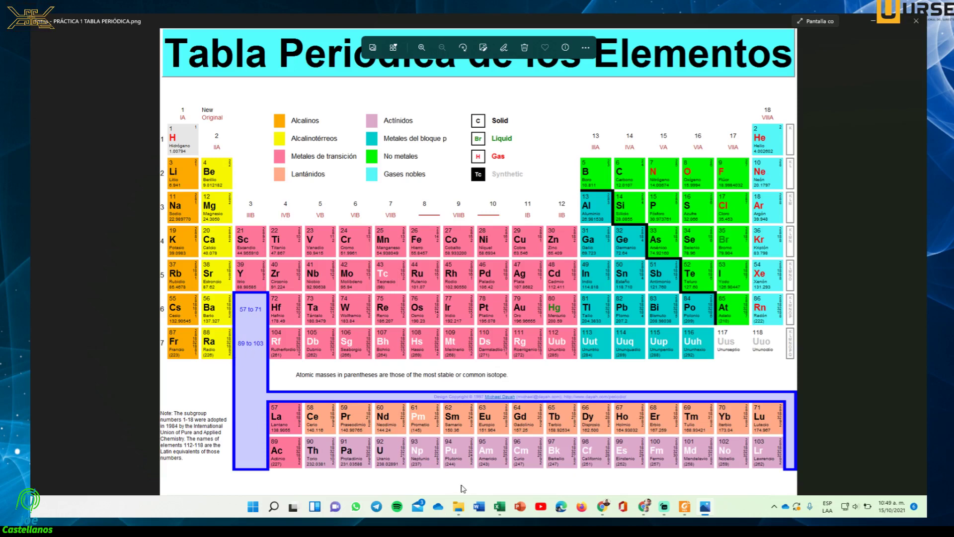
left_click(702, 512)
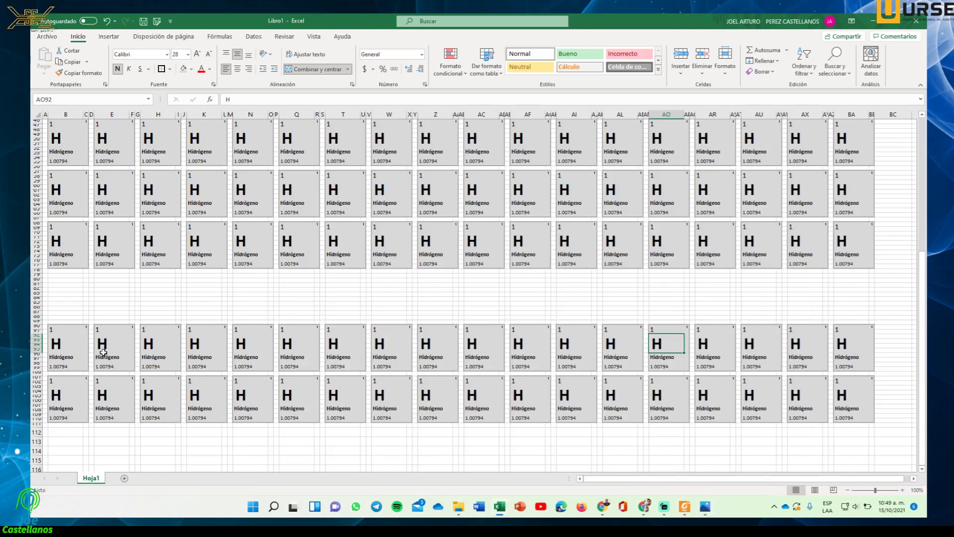
left_click_drag(58, 329, 175, 419)
left_click(762, 71)
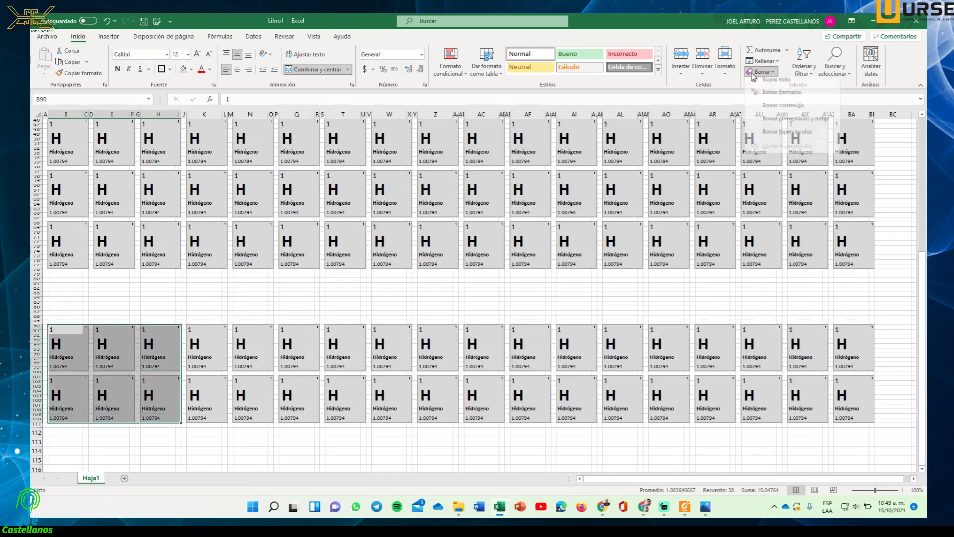
left_click(776, 96)
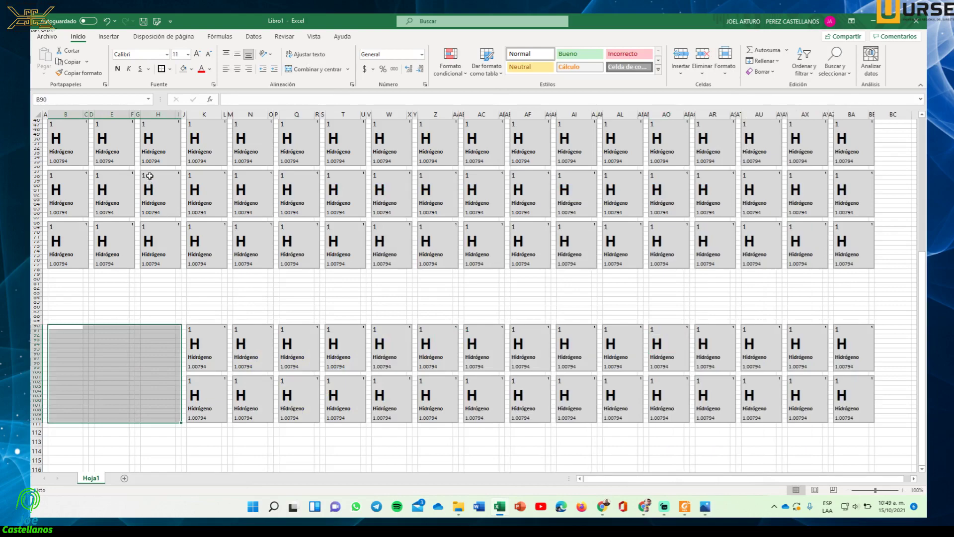
Step: Clear all contents and formatting of the two column H boxes in rows 57 through 77, after checking the reference image
left_click_drag(149, 175, 175, 266)
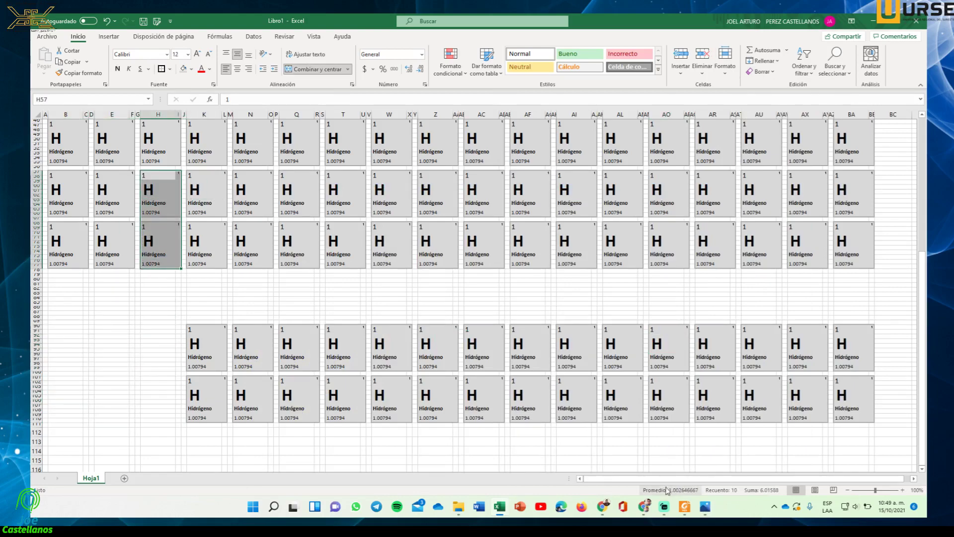
left_click(705, 507)
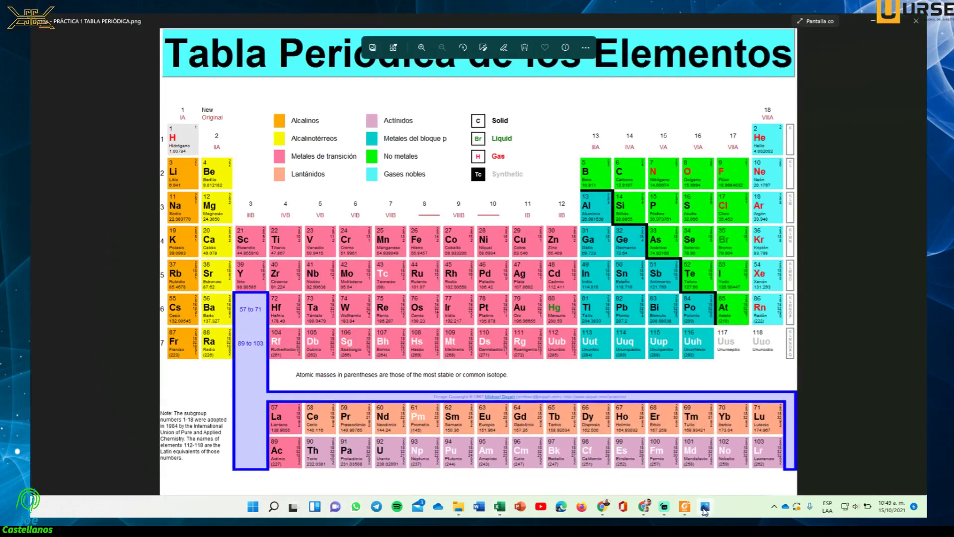
left_click(704, 507)
left_click(763, 71)
left_click(773, 83)
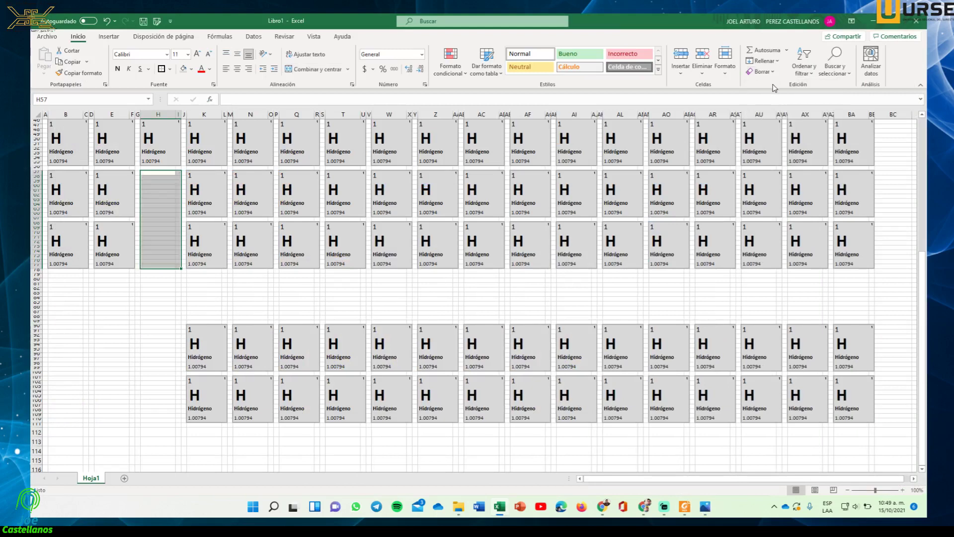
left_click(435, 294)
Step: Review the whole grid layout at 60% zoom and compare it with the reference image
scroll(424, 305, "up", 9)
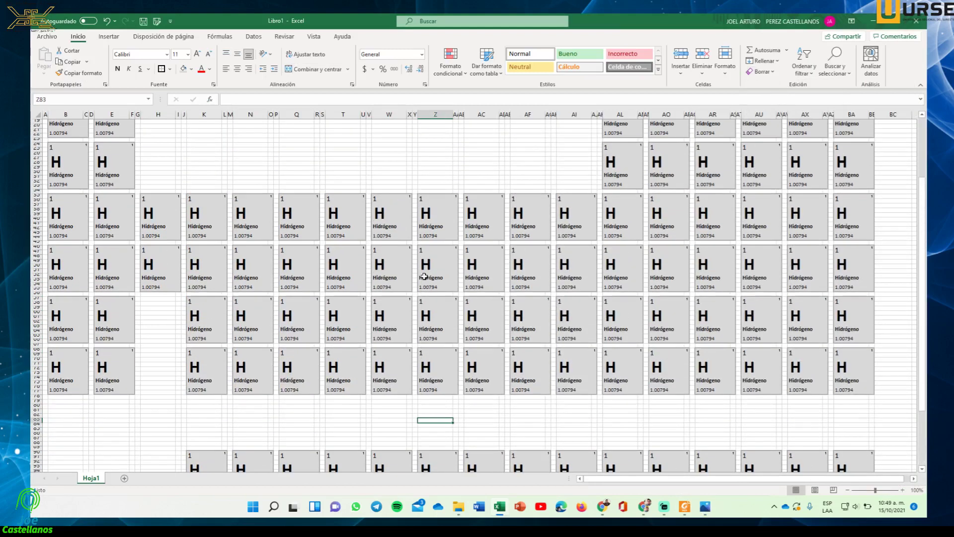
scroll(479, 352, "down", 9)
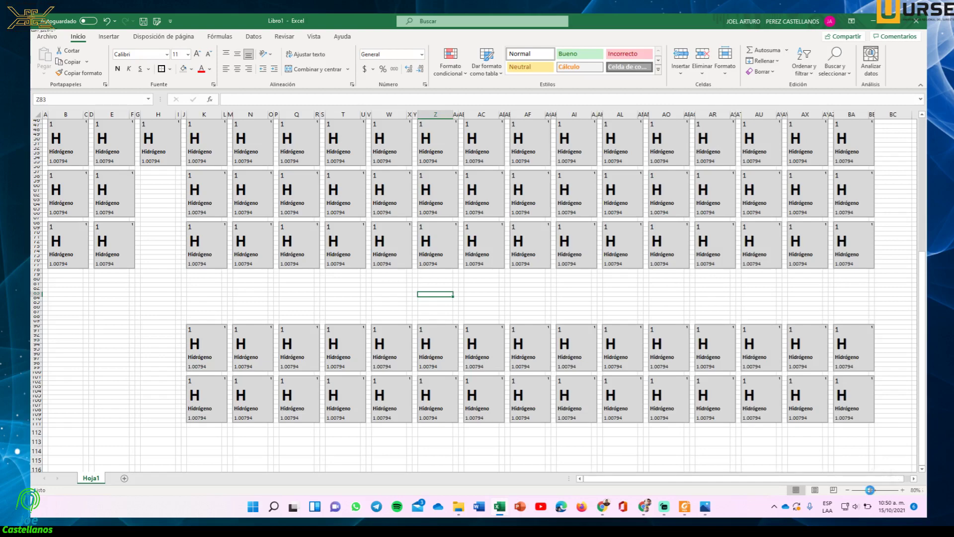
left_click_drag(876, 490, 868, 490)
scroll(815, 484, "up", 1)
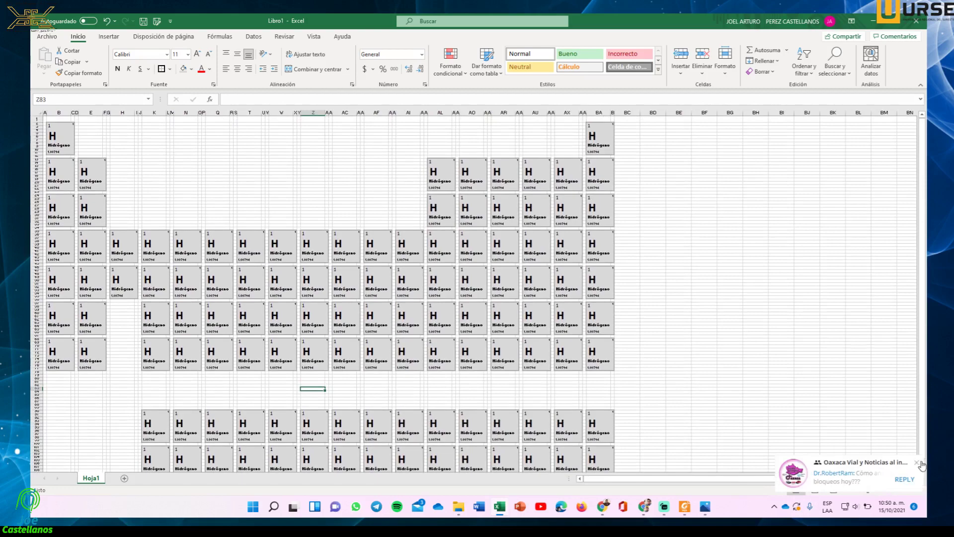
left_click(862, 490)
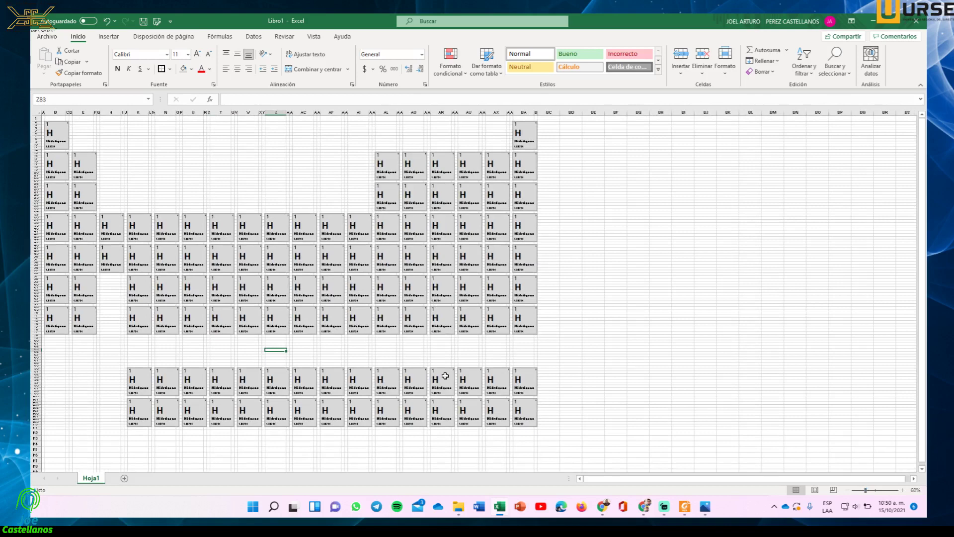
left_click(691, 339)
left_click(438, 347)
left_click(330, 345)
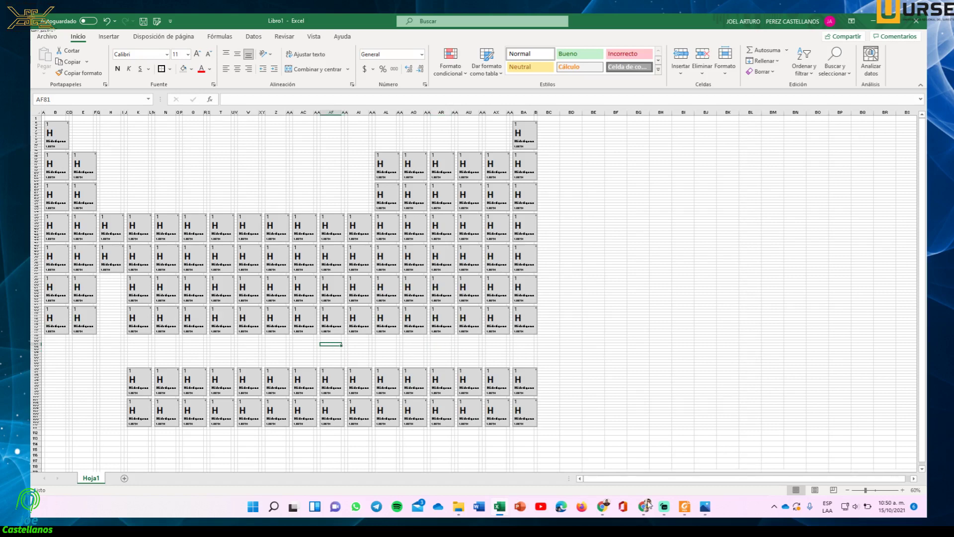
mouse_move(707, 501)
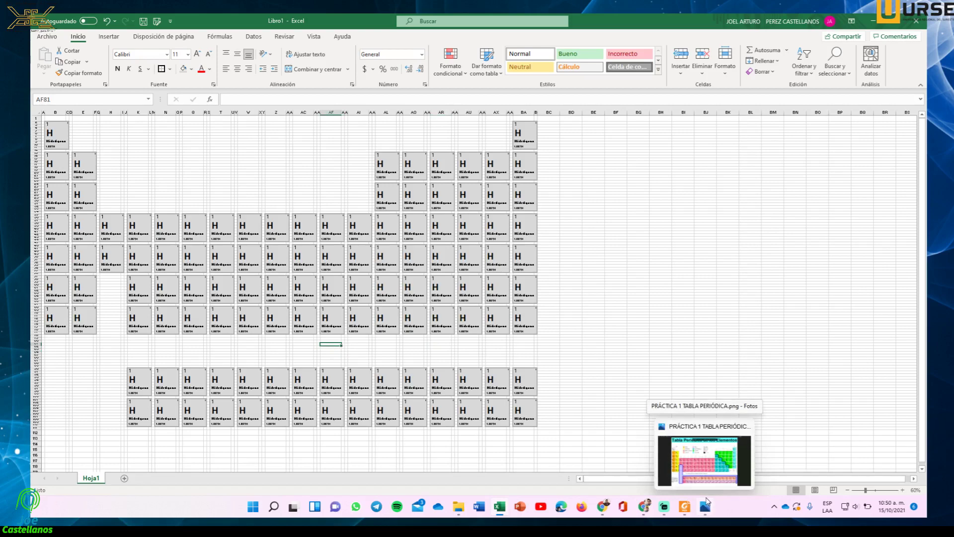
left_click(706, 505)
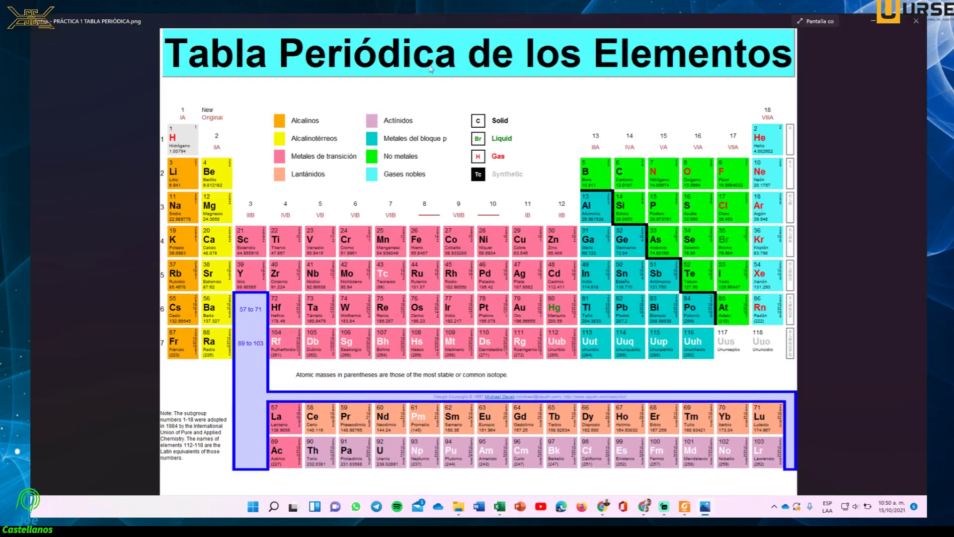
left_click(874, 21)
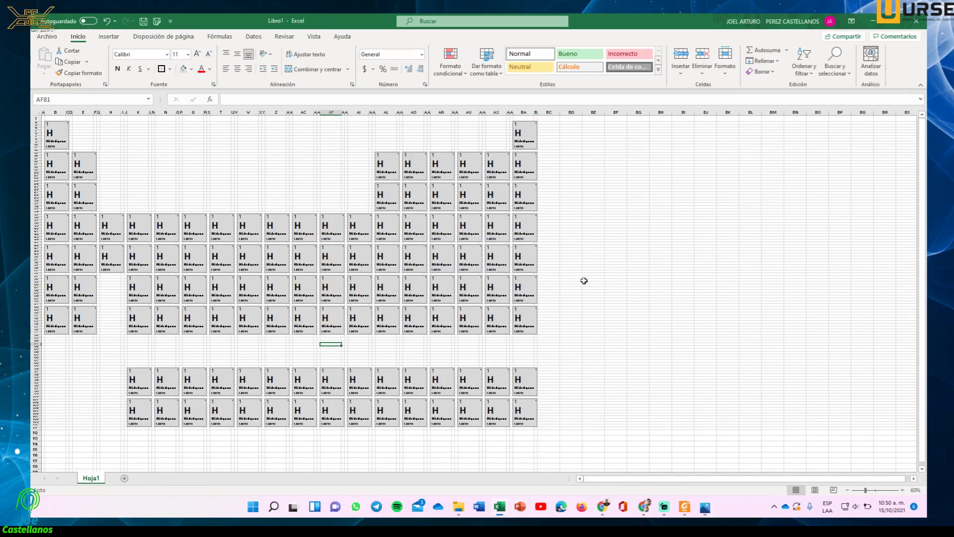
Step: Restore the sheet to 100% zoom at its first rows and bring up the reference image
left_click(875, 491)
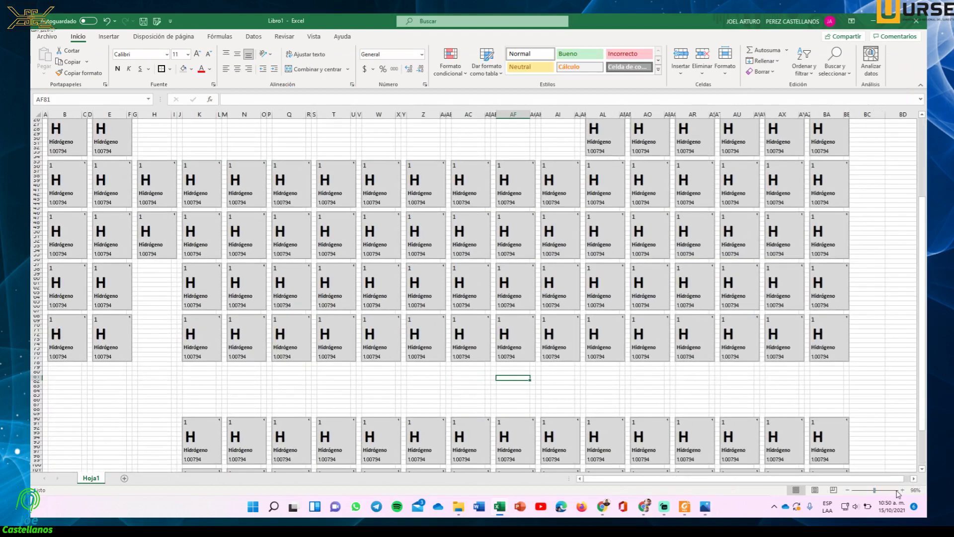
left_click(898, 491)
scroll(897, 495, "down", 3)
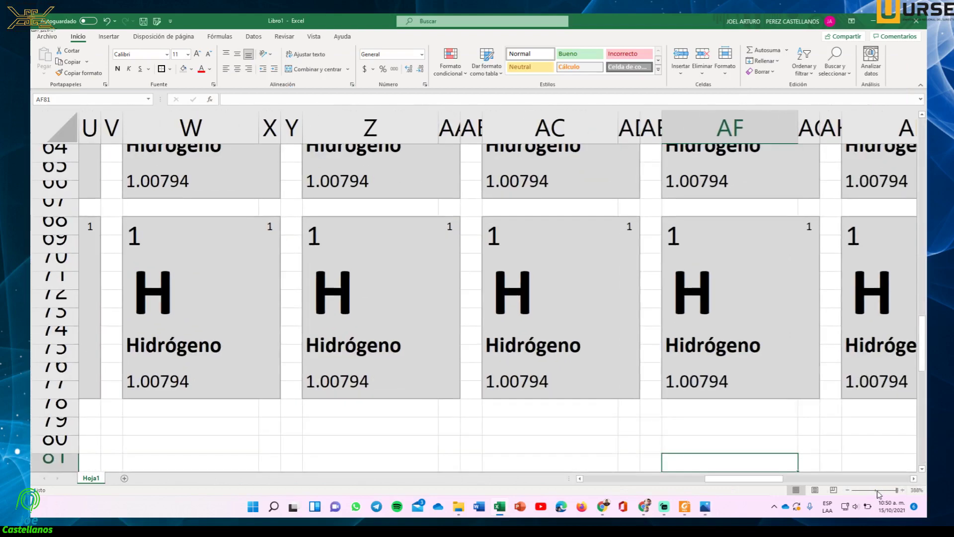
left_click(847, 490)
left_click(848, 491)
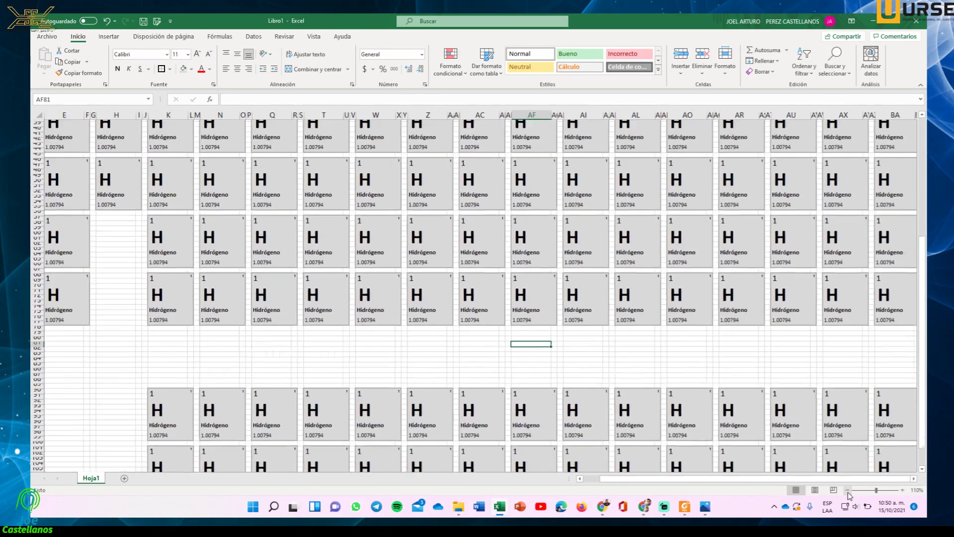
left_click(848, 491)
scroll(684, 367, "up", 12)
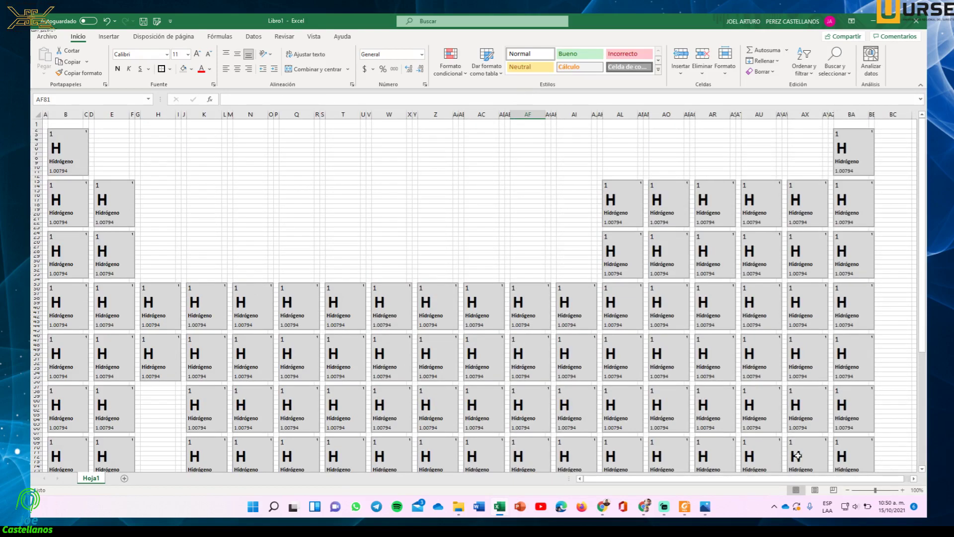
left_click(705, 507)
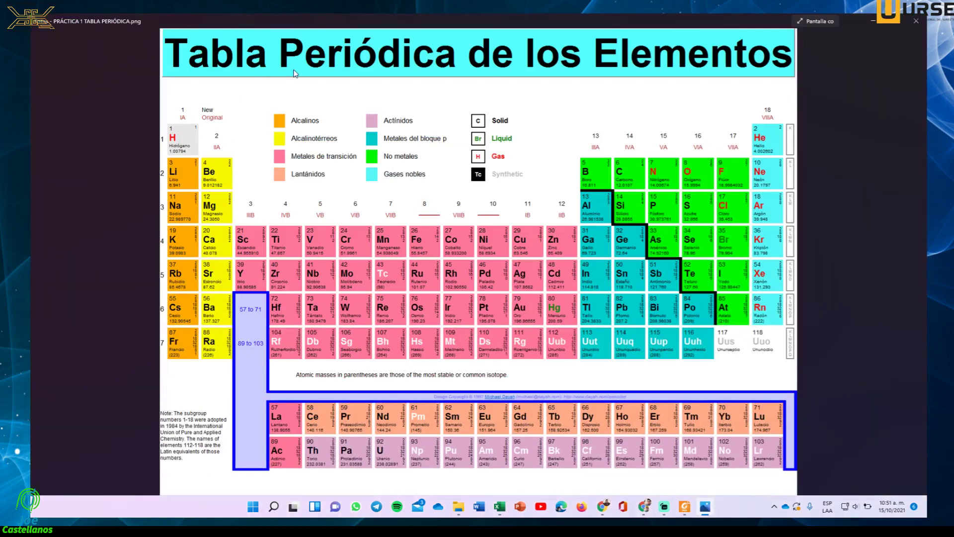
Step: Return to the Excel worksheet and insert one blank row above row 1
left_click(877, 22)
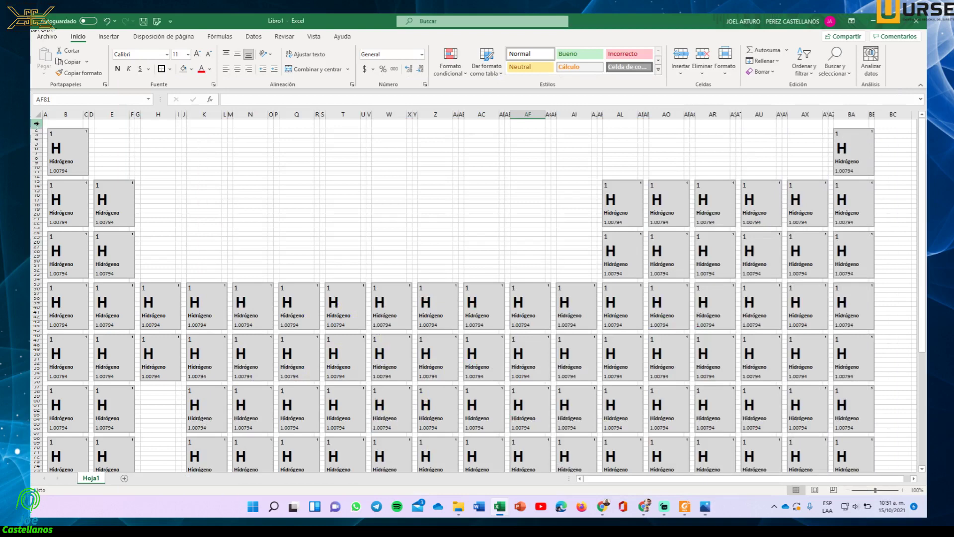
right_click(36, 124)
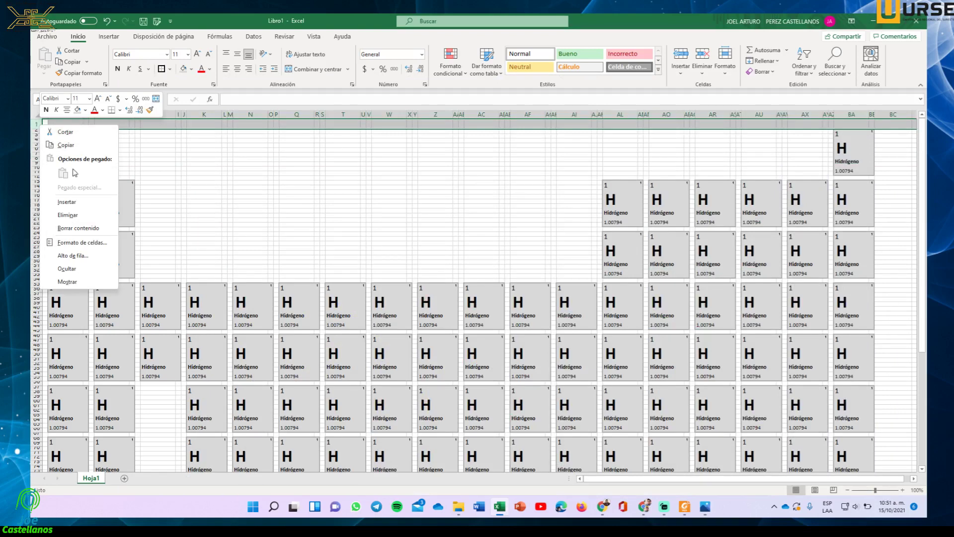
left_click(79, 202)
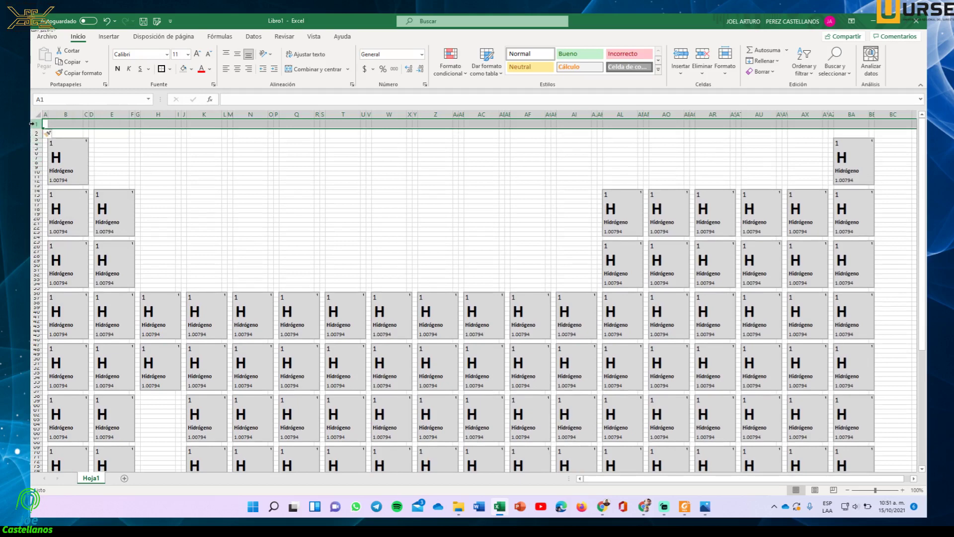
Step: Insert two more blank rows at the start of the sheet, above row 1
left_click_drag(35, 127, 36, 133)
key("ctrl+z")
left_click_drag(39, 126, 36, 133)
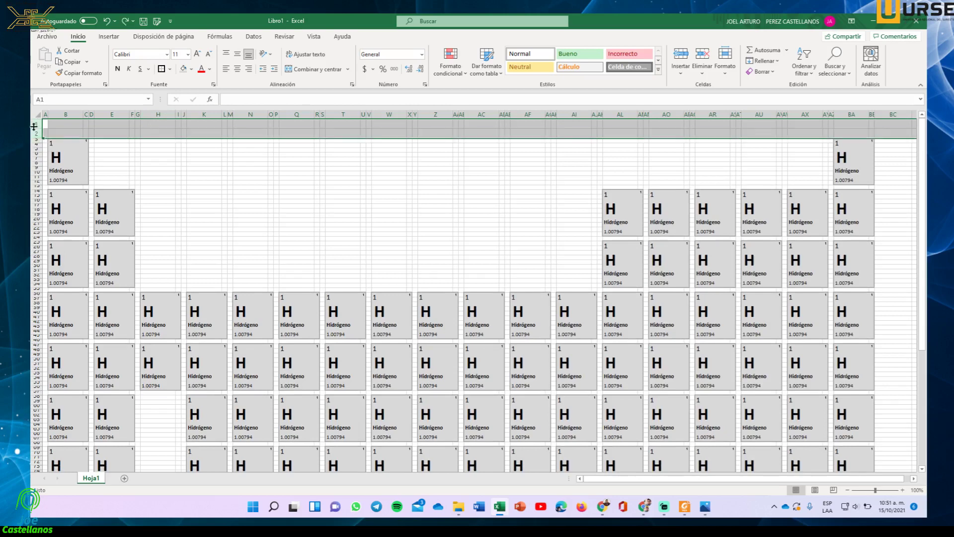
right_click(35, 129)
left_click(86, 205)
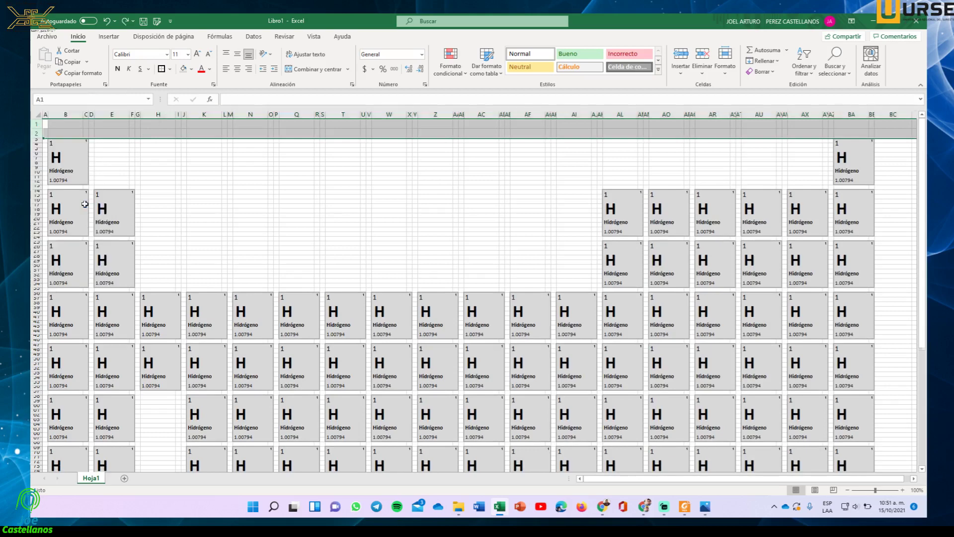
left_click(58, 152)
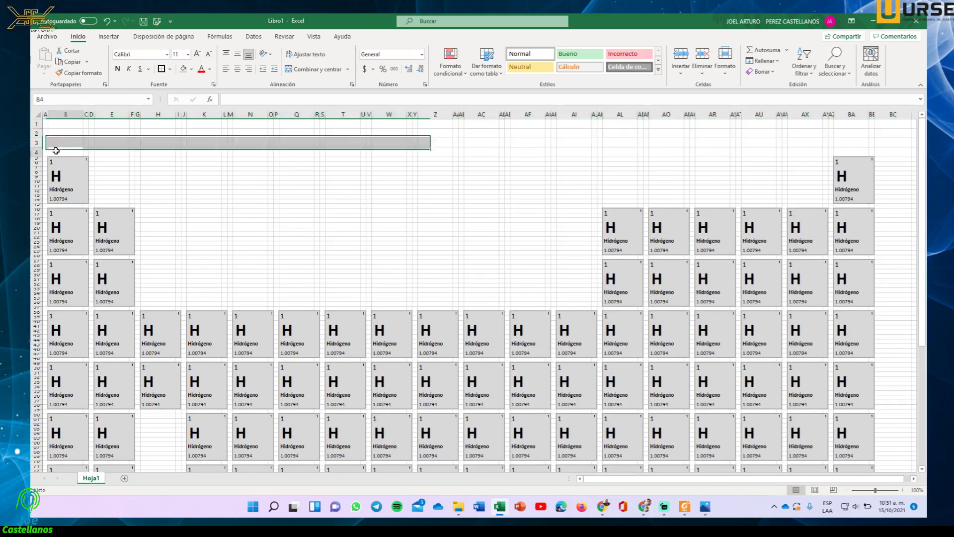
Step: Select rows 1 through 3 and insert three blank rows above them
left_click_drag(36, 123, 36, 143)
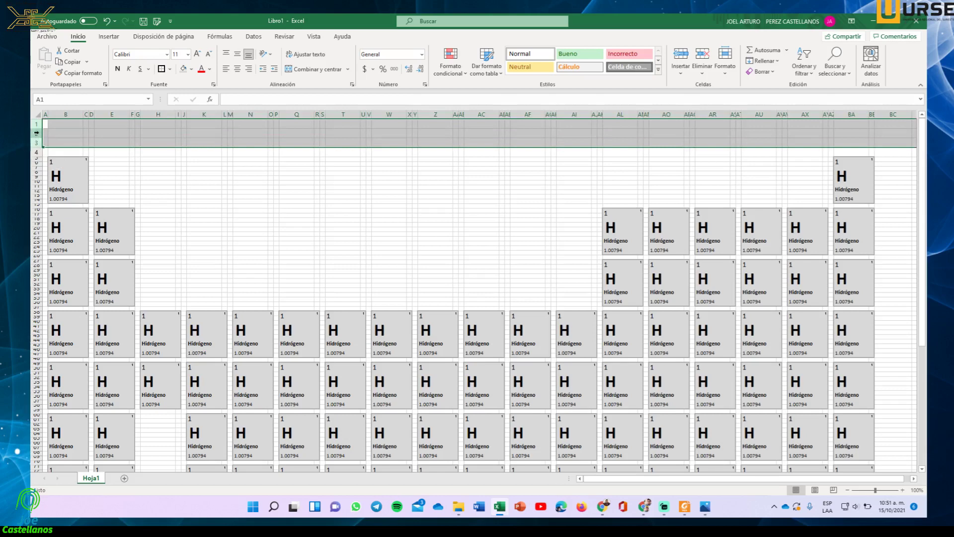
right_click(38, 134)
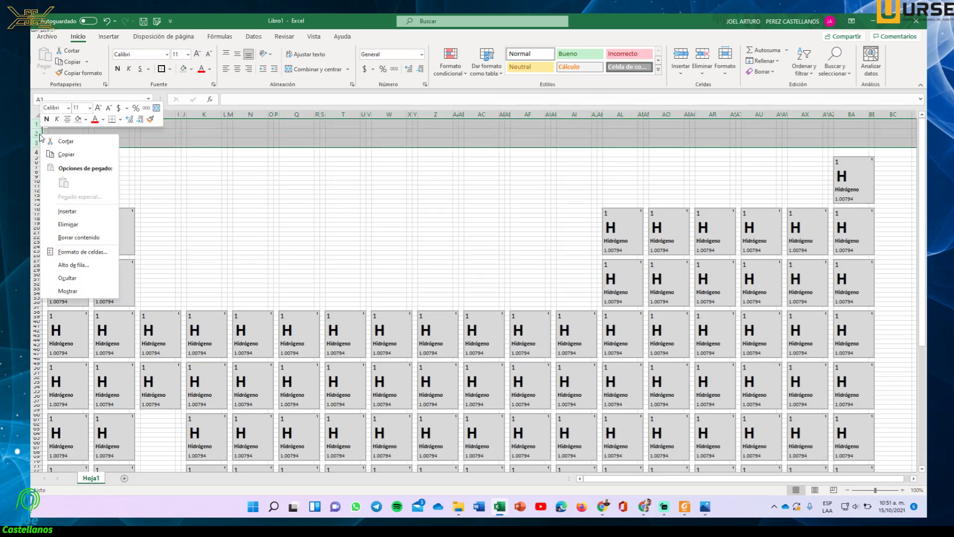
left_click(75, 212)
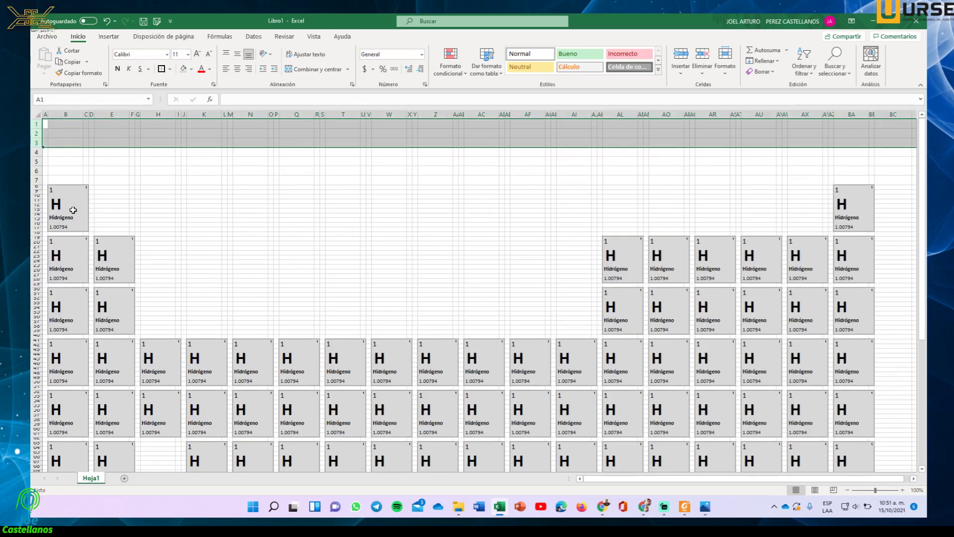
left_click(243, 186)
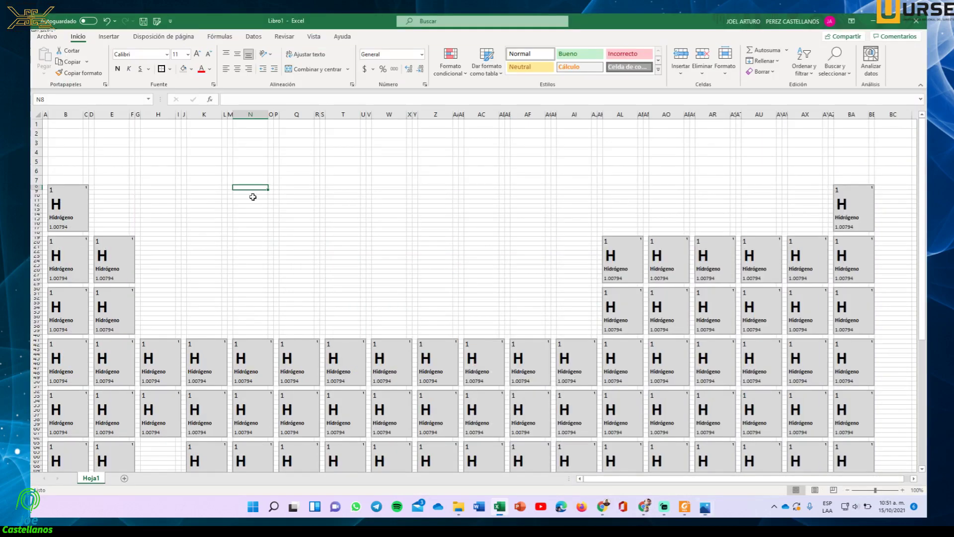
Step: Select rows 2 through 4 and insert another three blank rows above the grid
left_click_drag(35, 152, 35, 133)
right_click(36, 142)
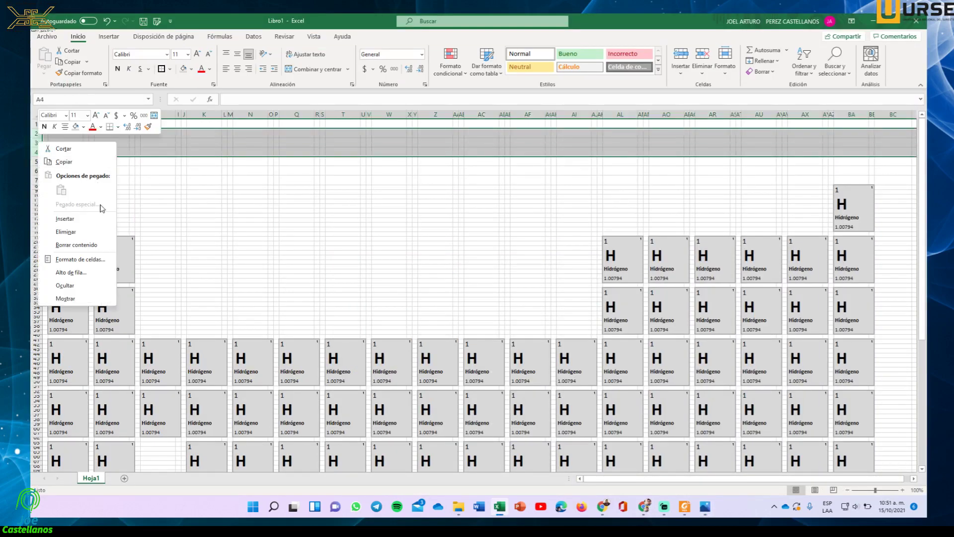
left_click(95, 219)
left_click(338, 225)
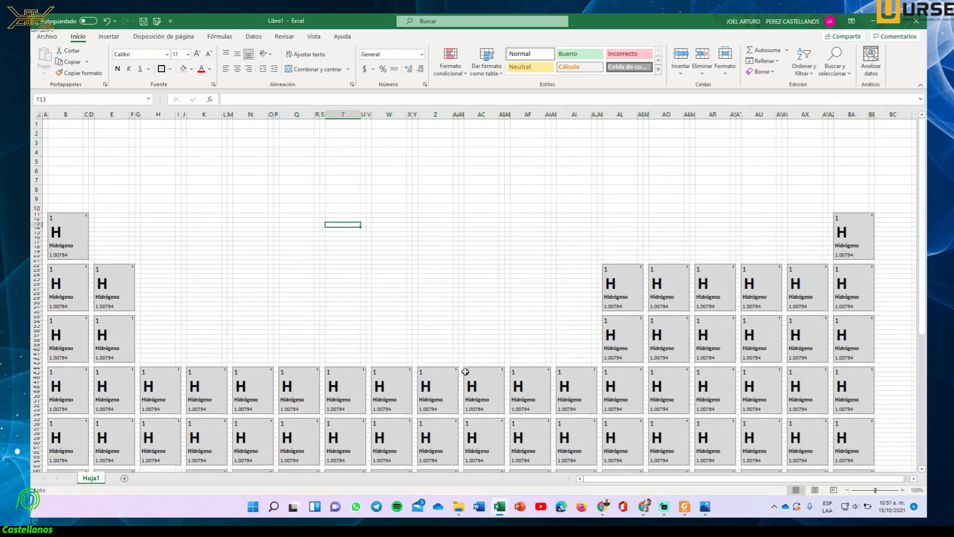
left_click(39, 125)
right_click(39, 126)
left_click(240, 202)
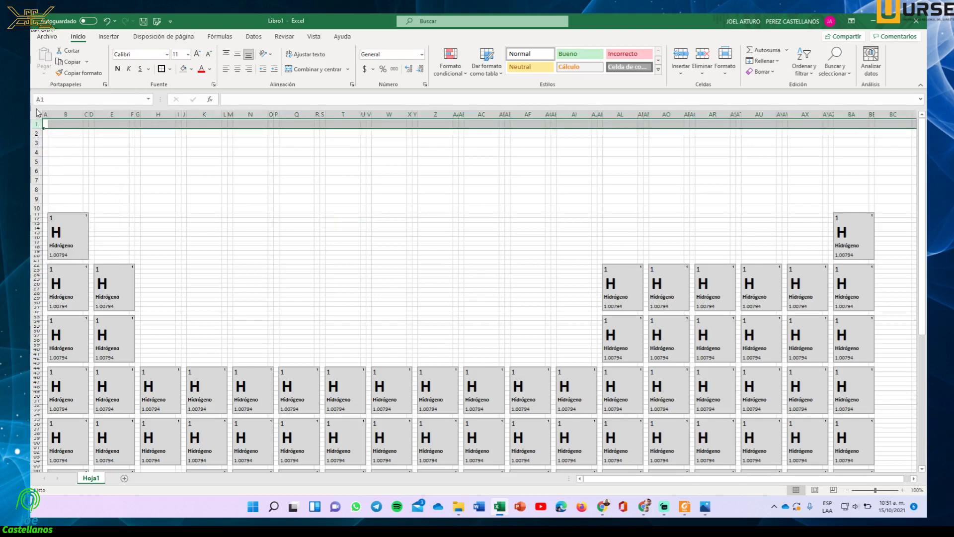
Step: Select rows 2 and 3 and insert two blank rows above them
left_click_drag(37, 133, 39, 142)
right_click(40, 142)
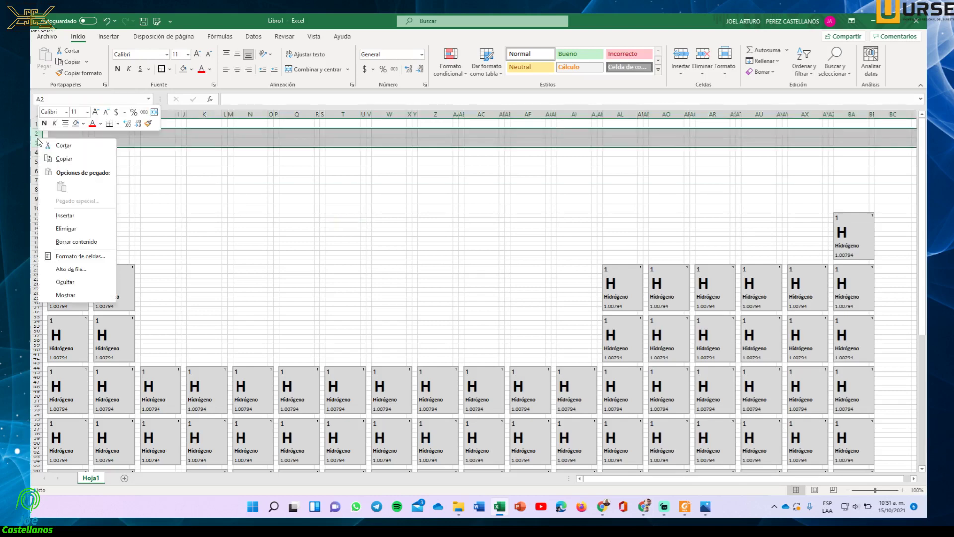
left_click(84, 215)
left_click(155, 192)
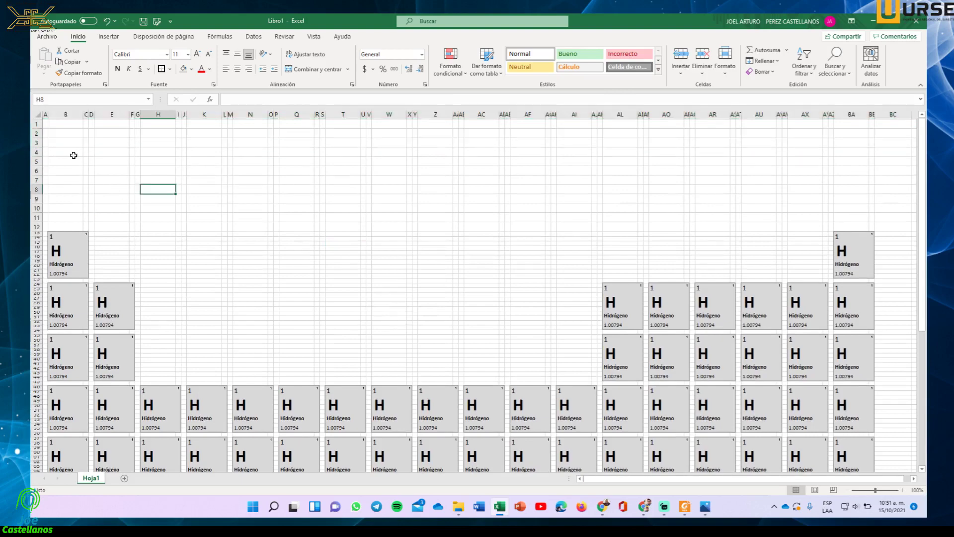
Step: After checking the title banner in the reference image, merge and center A1:BB5 across the full width of the grid
left_click_drag(37, 124, 36, 159)
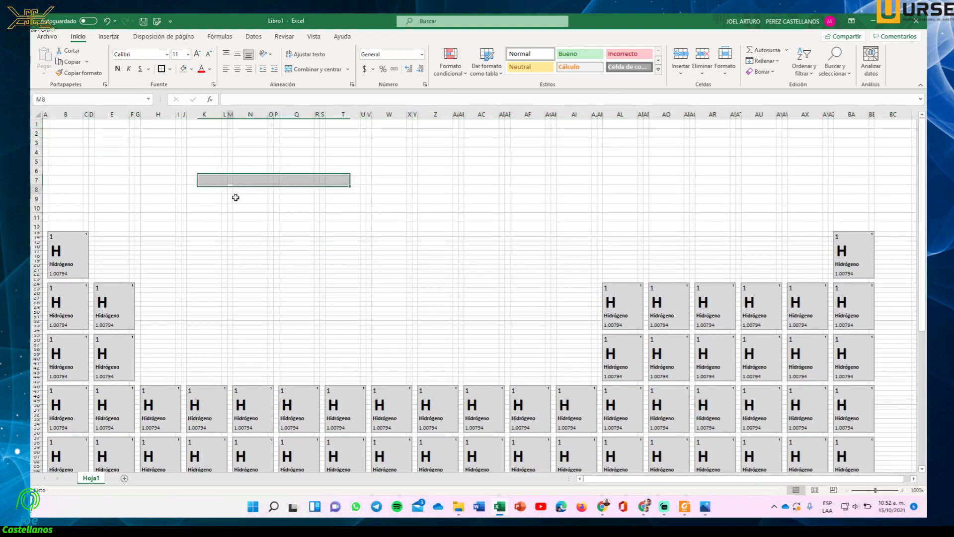
left_click_drag(230, 189, 230, 199)
left_click(706, 510)
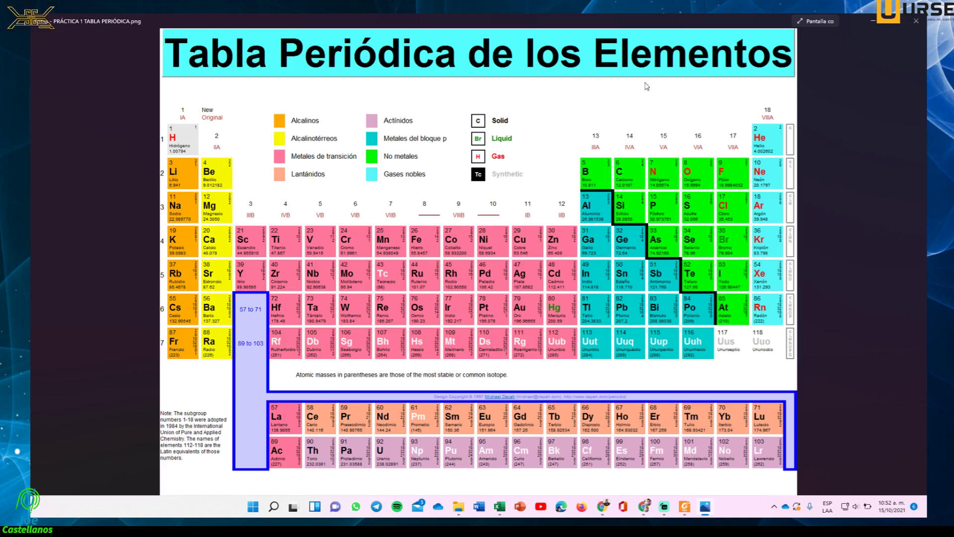
left_click(705, 506)
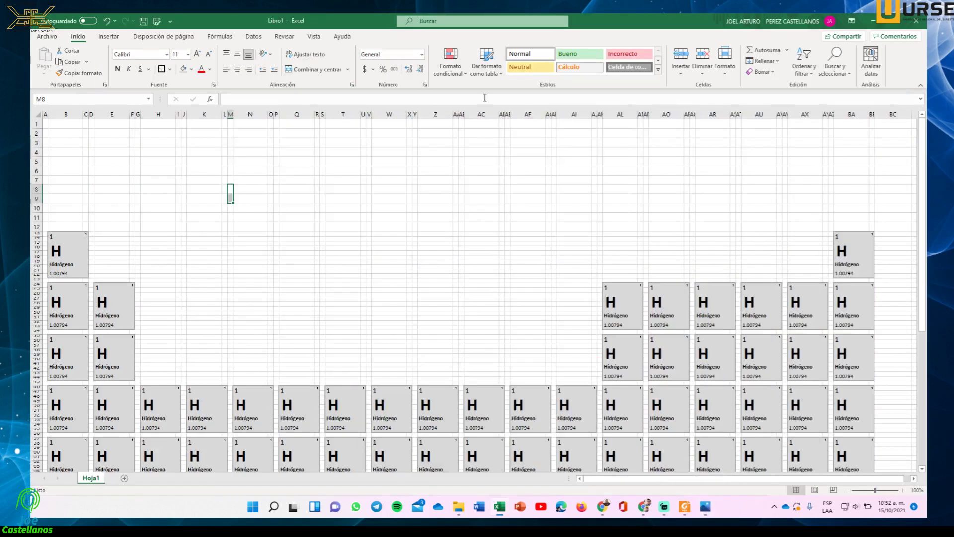
left_click_drag(46, 122, 871, 161)
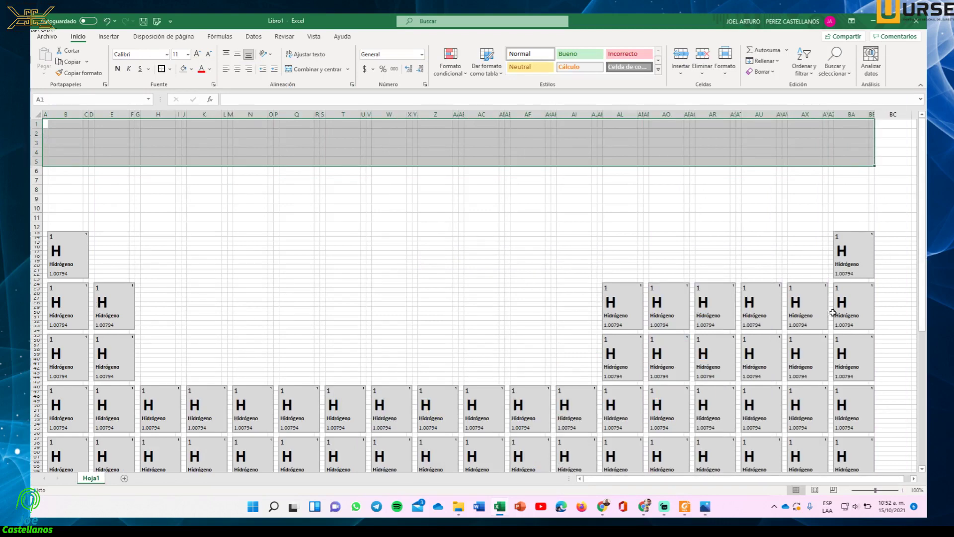
left_click(307, 72)
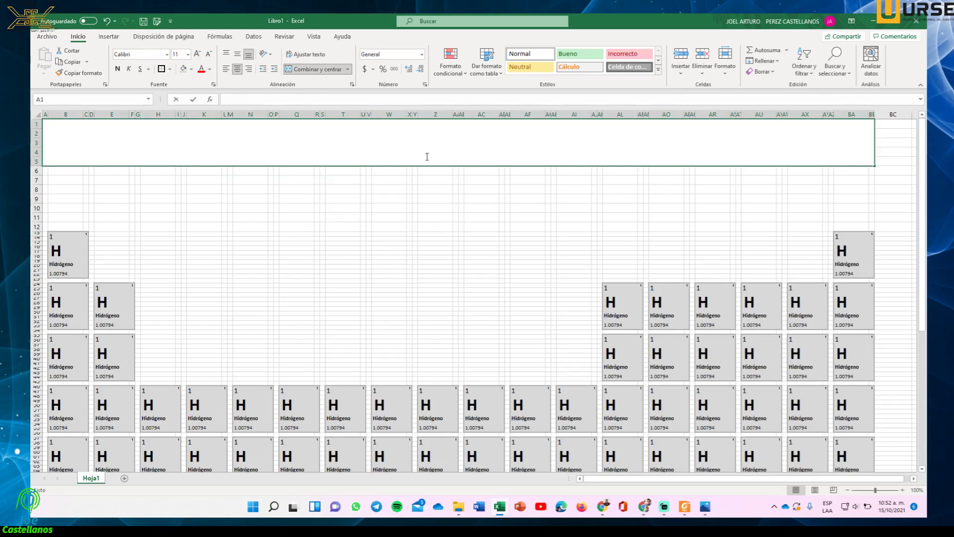
Step: Enter the title "Tabla Periódica de los Elementos" in the merged cell
type("tTabl")
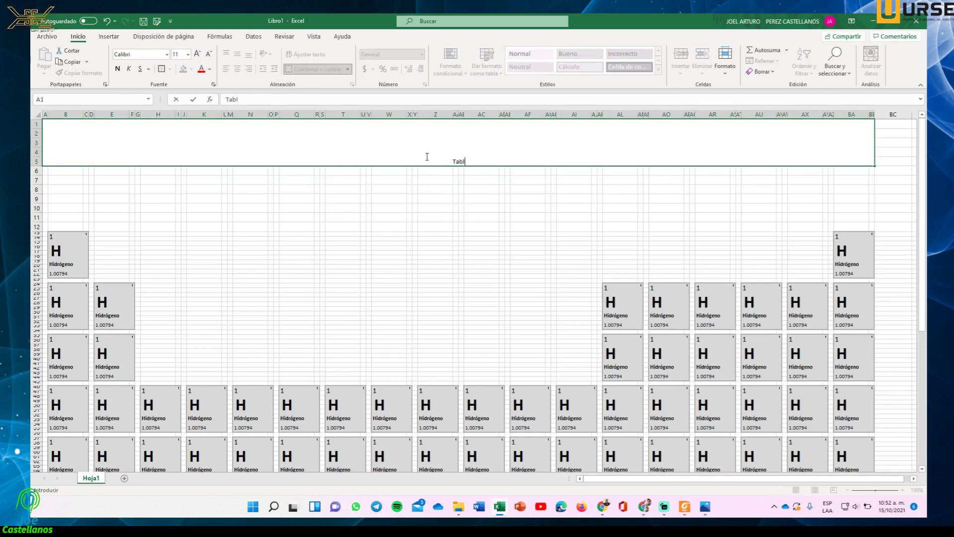
type("a Periódica de los Elementos")
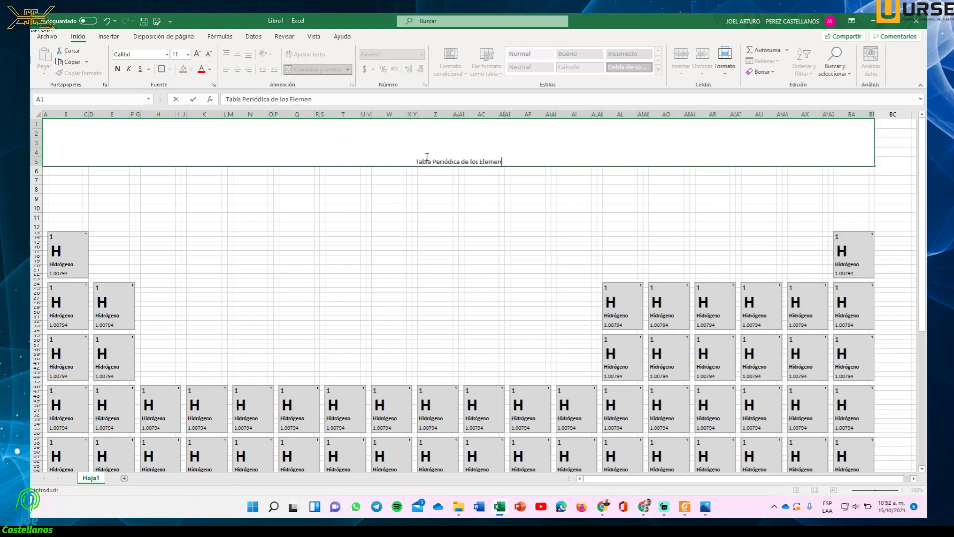
left_click(442, 182)
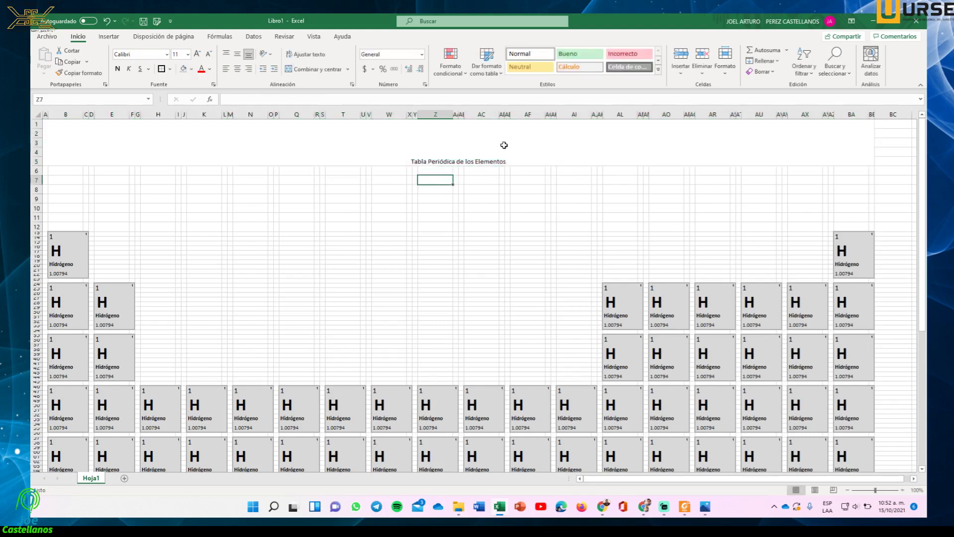
Step: Try bottom, top and middle vertical alignment on the title cell, leaving it middle-aligned
left_click(492, 162)
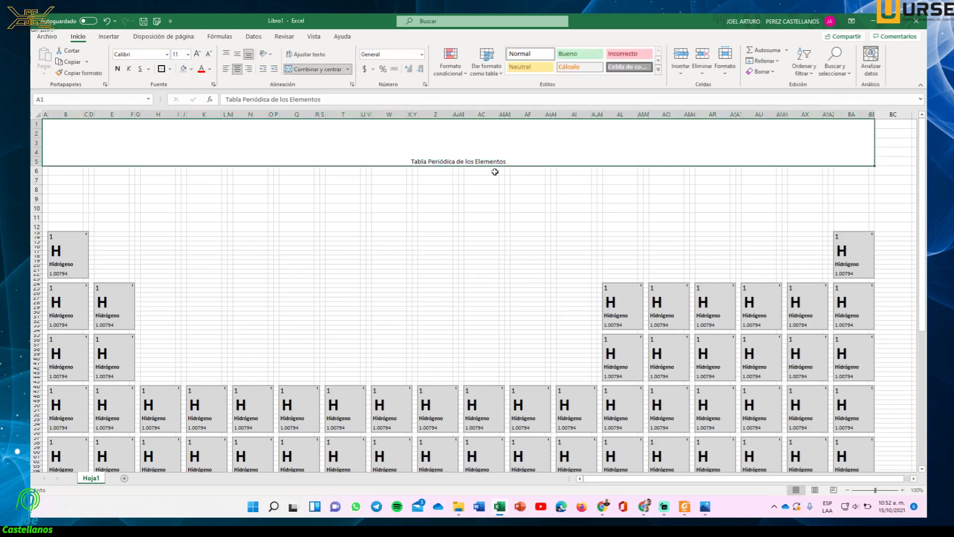
left_click(240, 56)
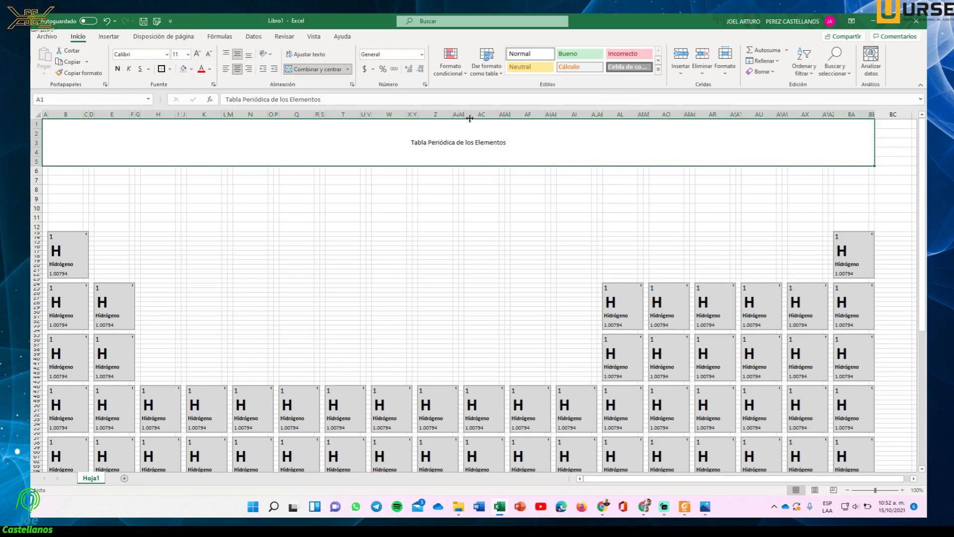
left_click(250, 57)
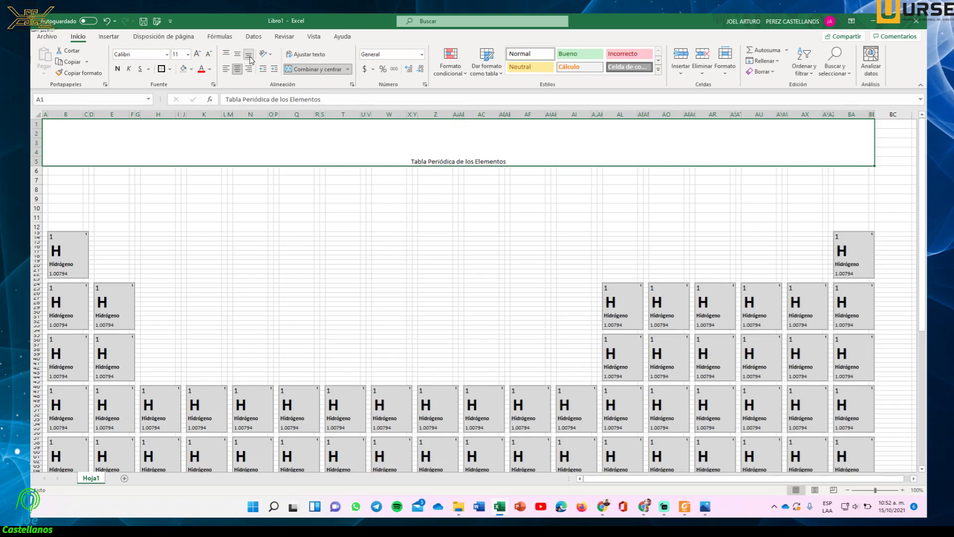
left_click(237, 55)
left_click(225, 55)
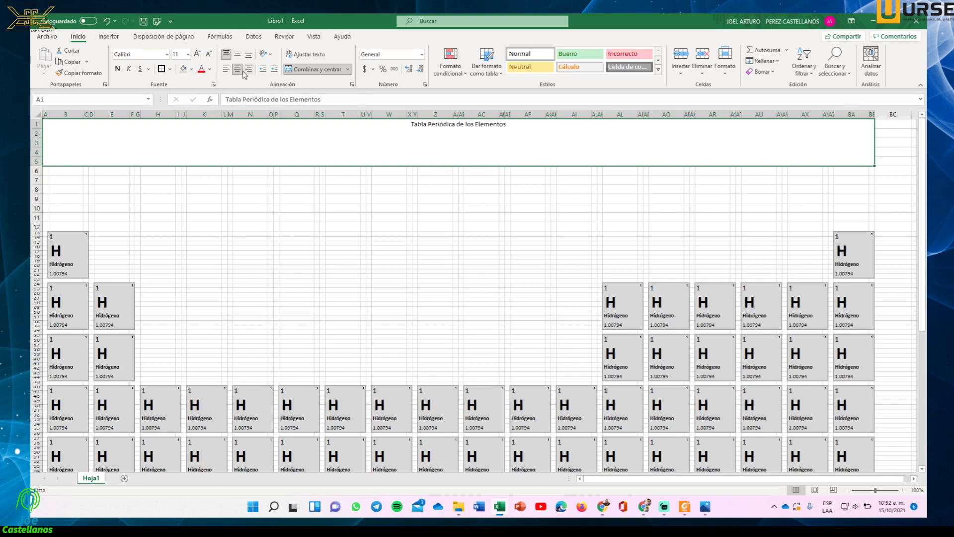
left_click(238, 54)
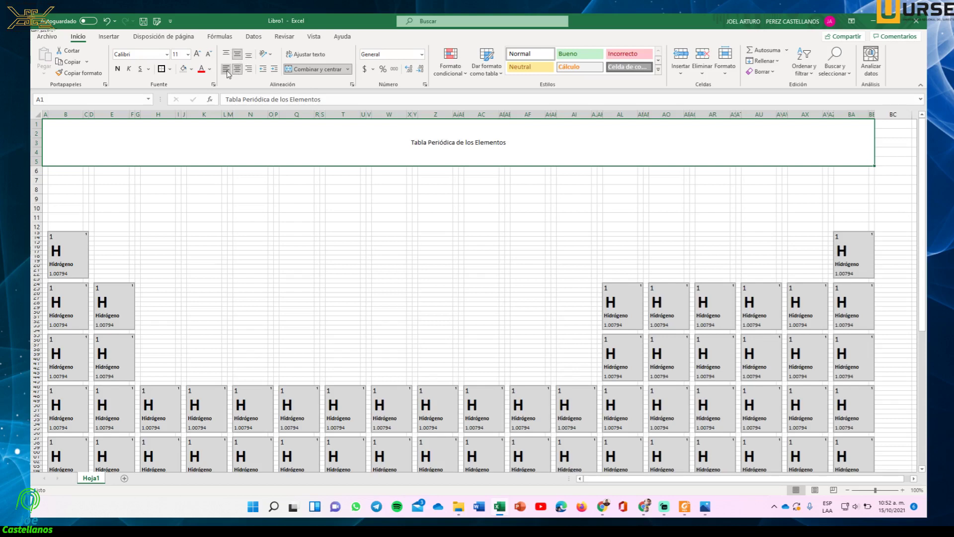
Step: Try left and right horizontal alignment on the title and return it to centered
left_click(226, 69)
left_click(237, 70)
left_click(250, 69)
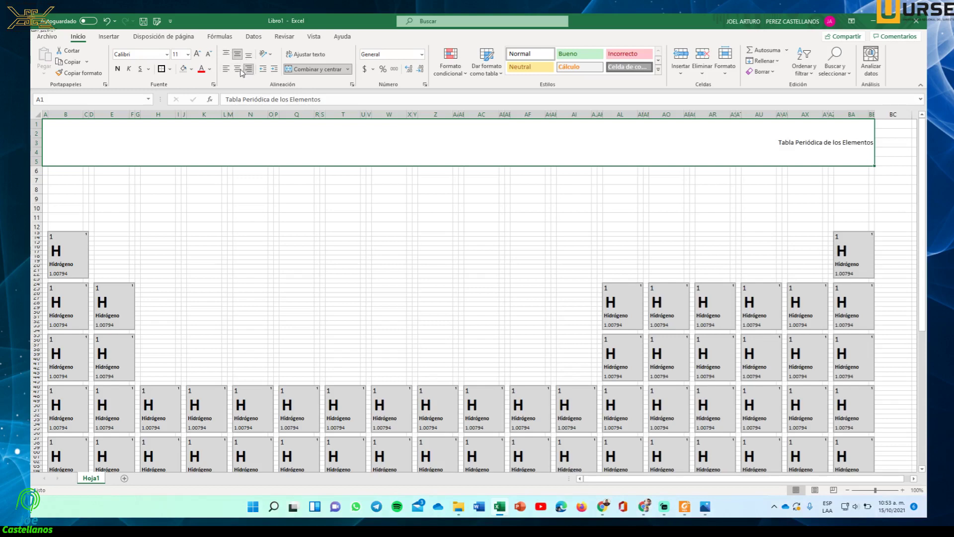
left_click(238, 69)
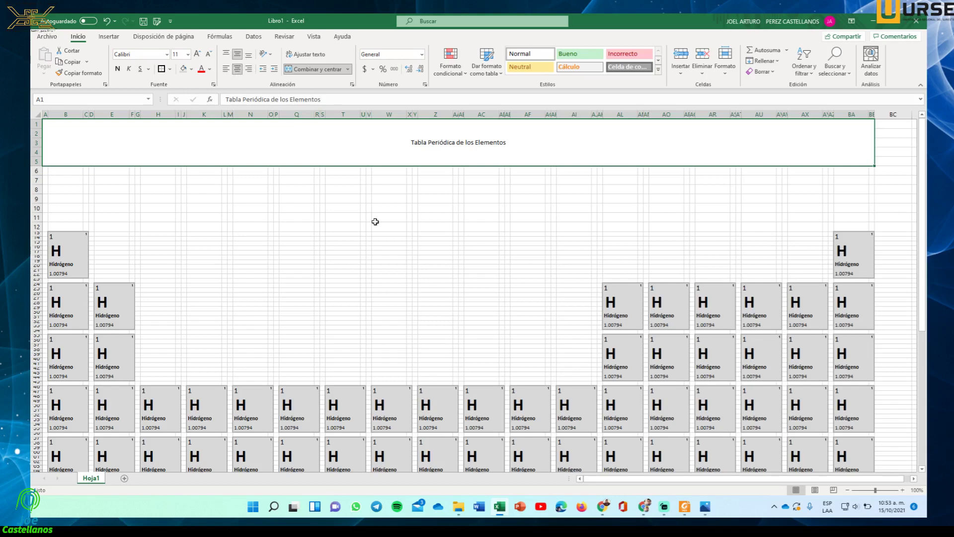
Step: Enlarge the title's font size to 72 and keep the title cell selected
left_click(197, 53)
left_click(197, 53)
left_click(198, 54)
left_click(198, 55)
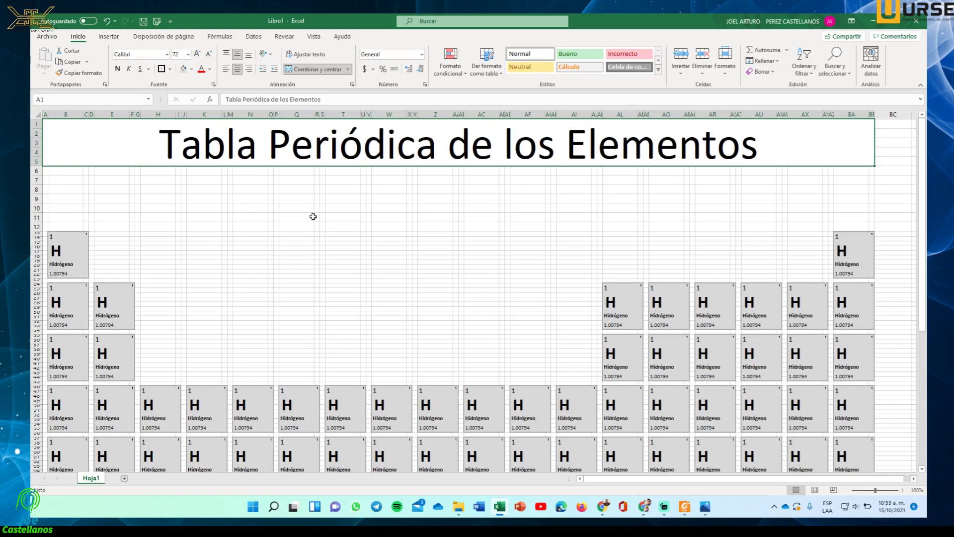
left_click(370, 253)
left_click(341, 156)
Step: Check the title banner in the reference image and try a custom turquoise font color on the title text
left_click(706, 506)
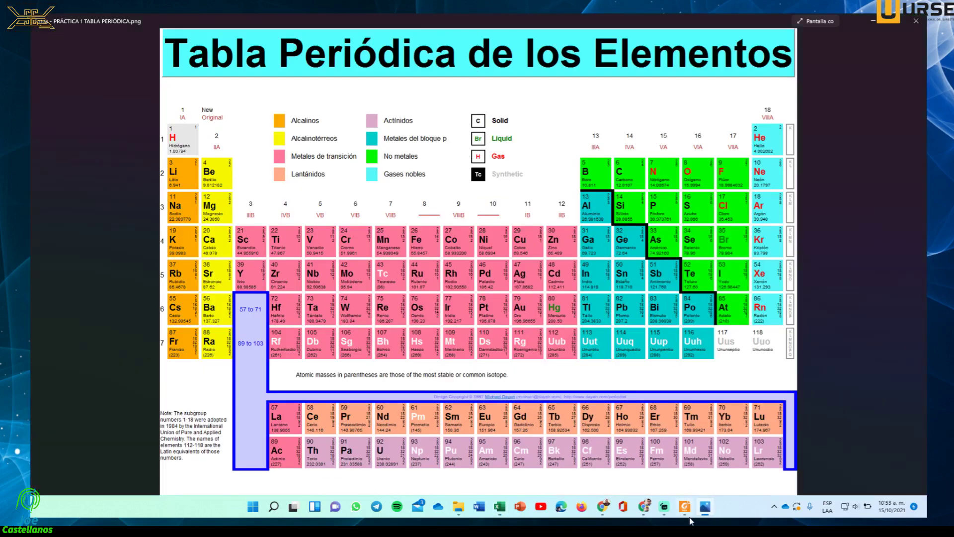
left_click(705, 508)
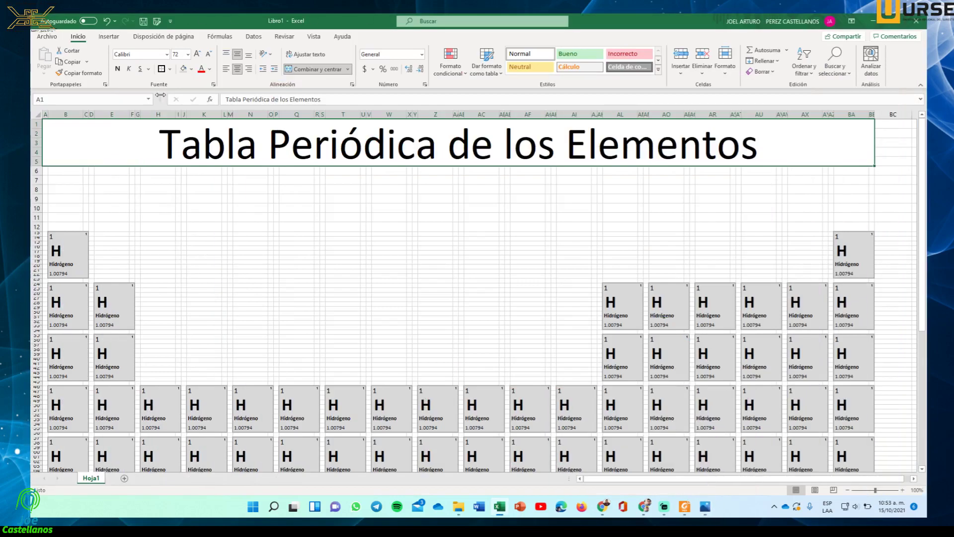
left_click(210, 69)
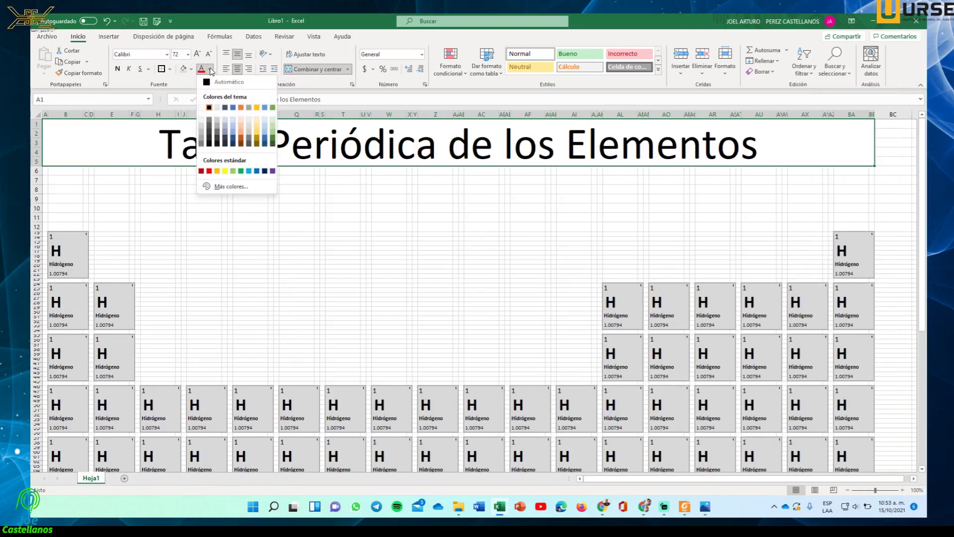
left_click(235, 189)
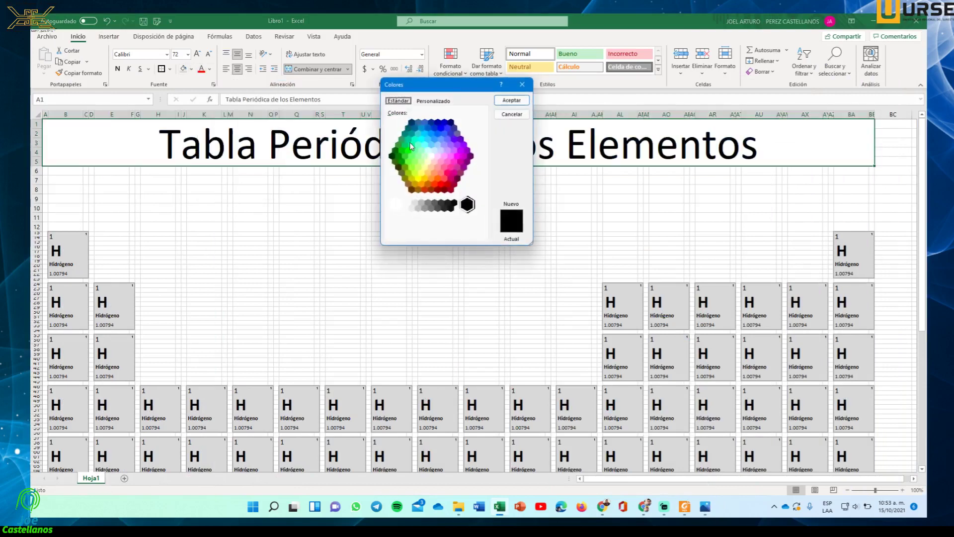
left_click(415, 139)
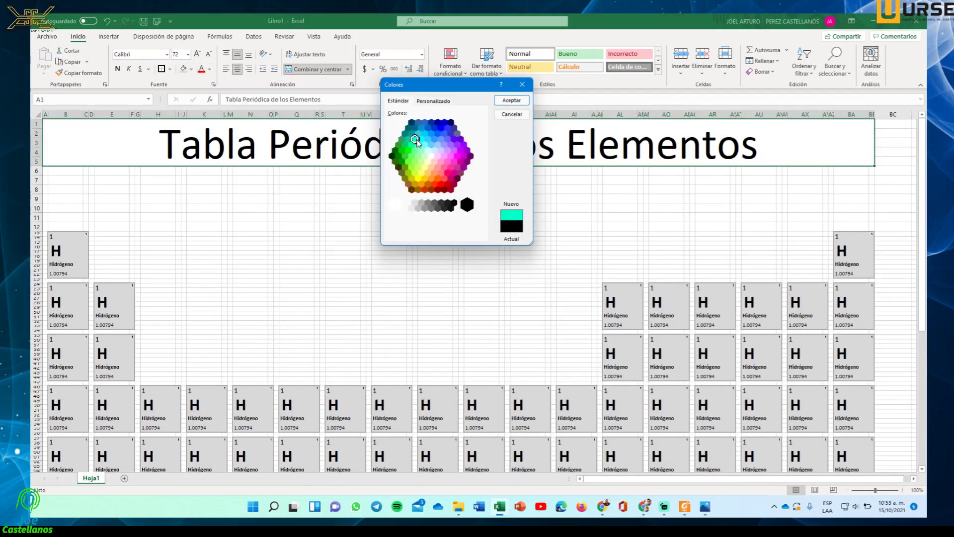
left_click(512, 100)
key("ctrl+z")
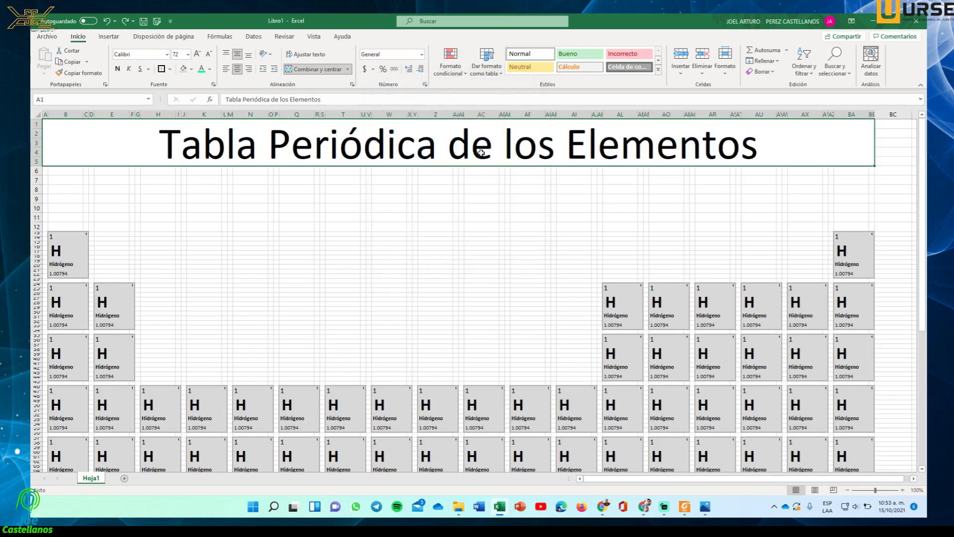
Step: Fill the merged title cell with bright cyan chosen from the custom colors
left_click(191, 71)
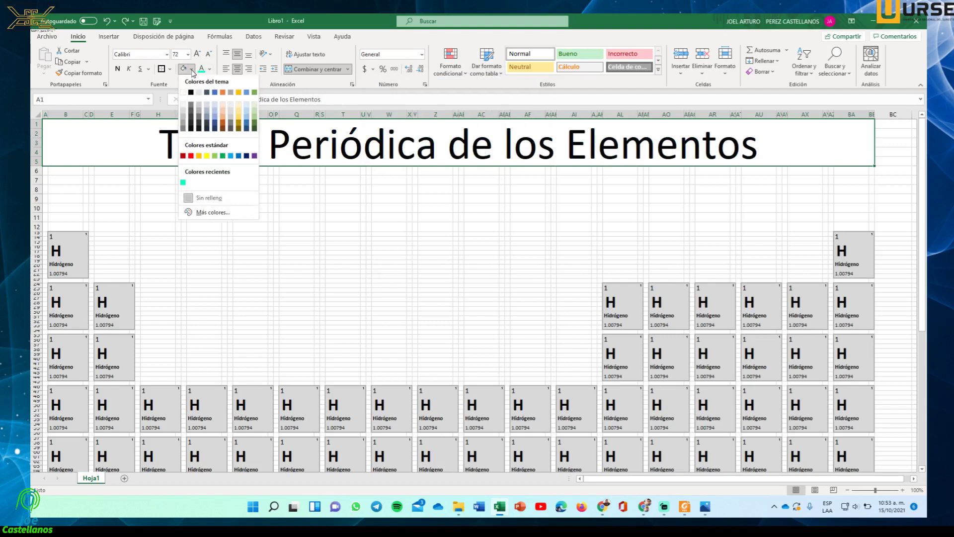
left_click(226, 214)
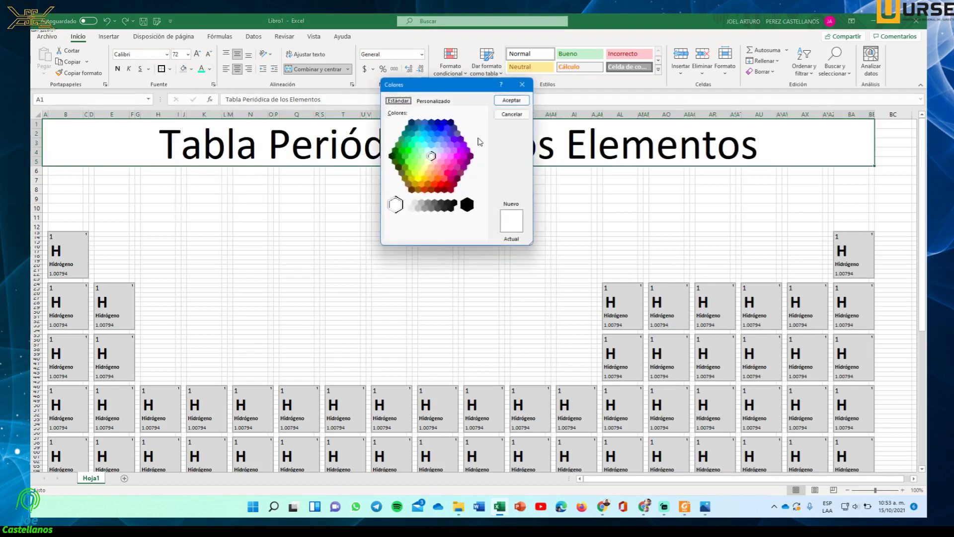
left_click(422, 139)
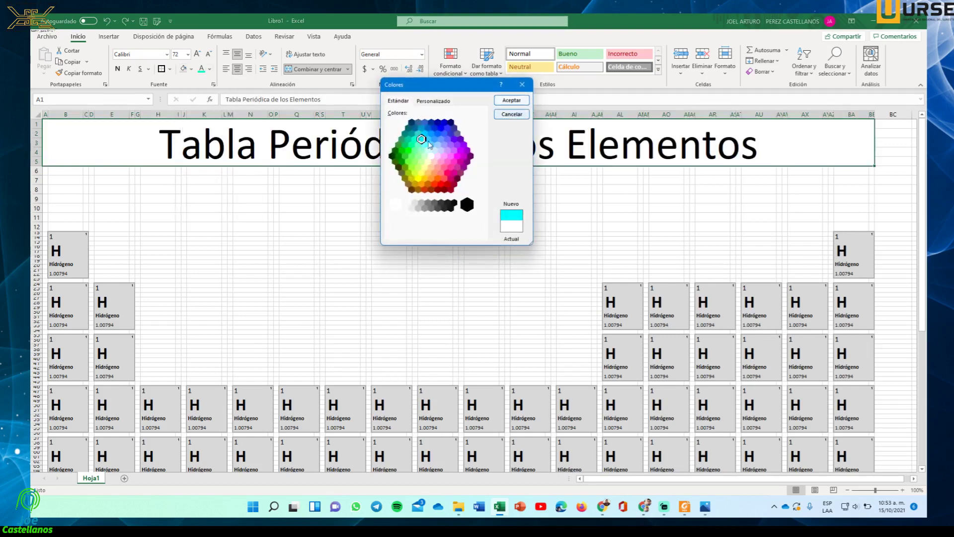
left_click(512, 100)
left_click(497, 199)
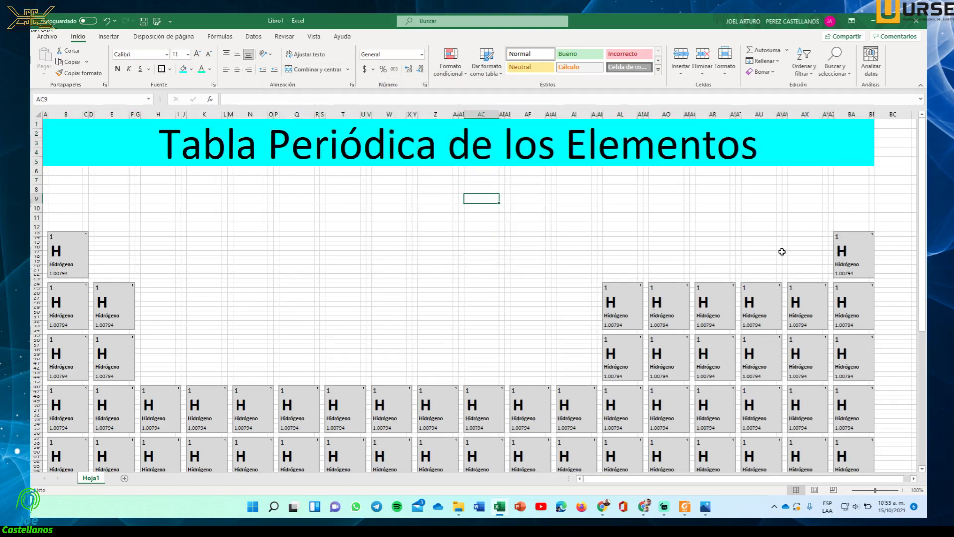
Step: Check the reference image's margins and insert a blank column before column A
left_click(711, 516)
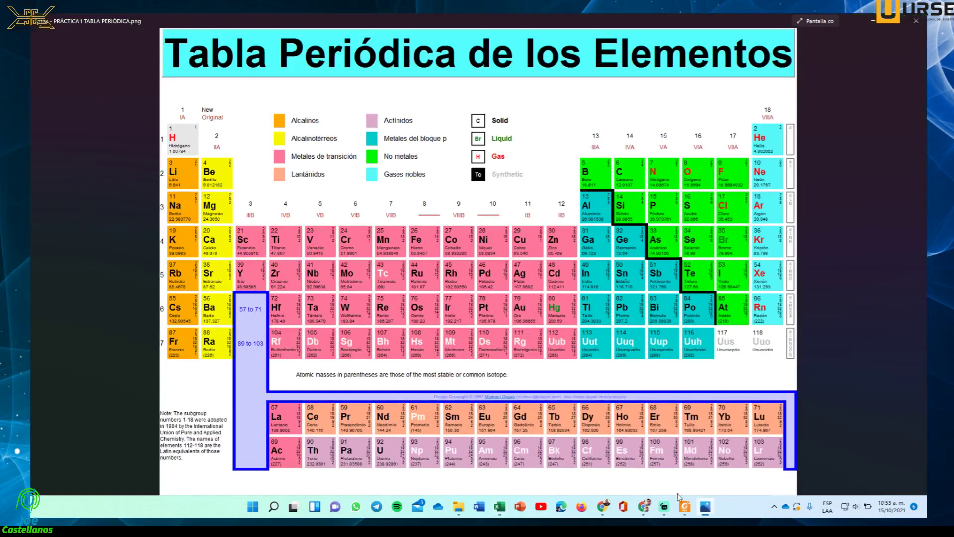
left_click(705, 507)
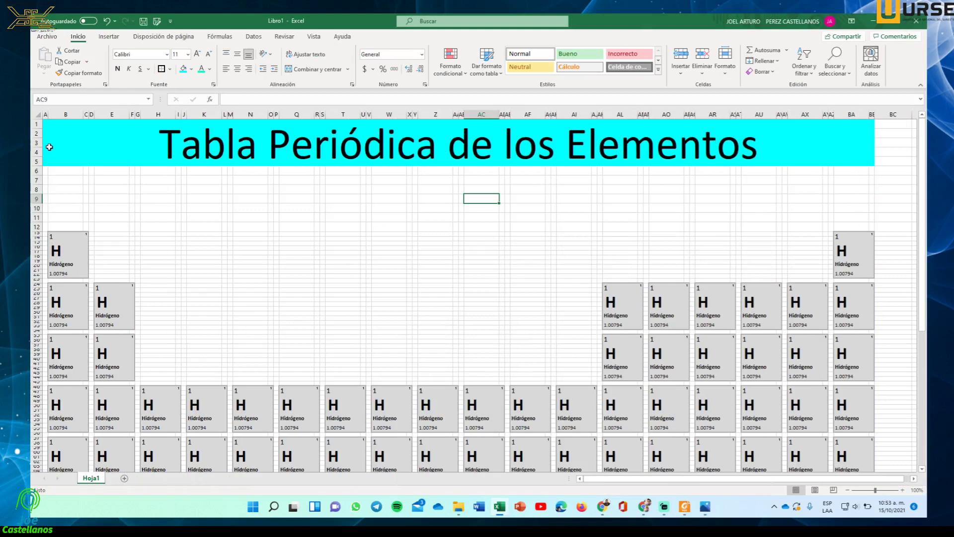
left_click(45, 114)
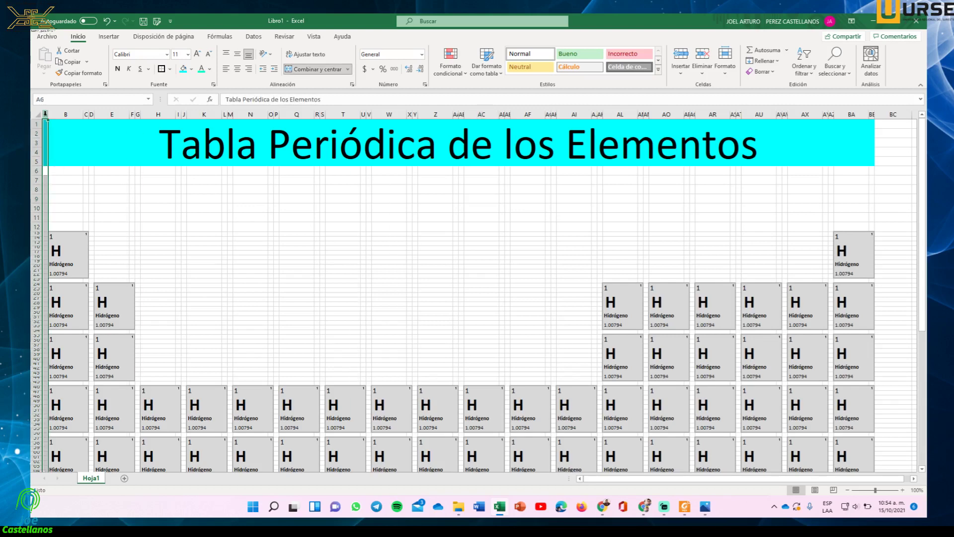
right_click(46, 114)
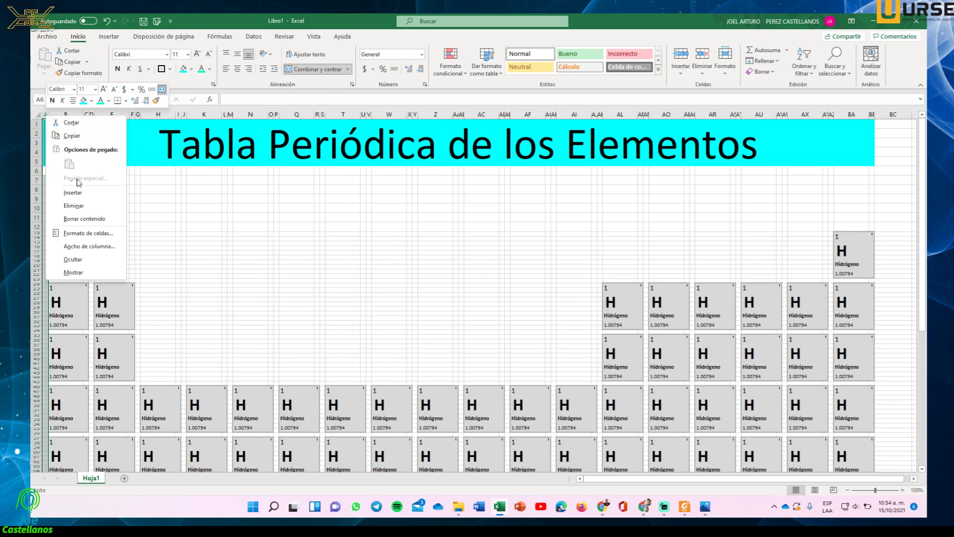
left_click(83, 194)
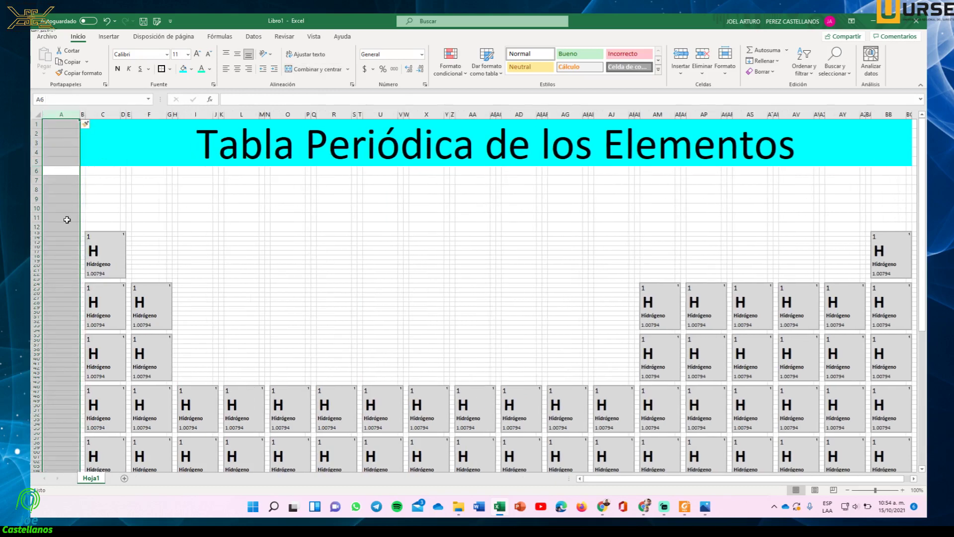
Step: Try a second blank column at the start of the sheet, compare with the reference image, and delete the extra column
right_click(61, 115)
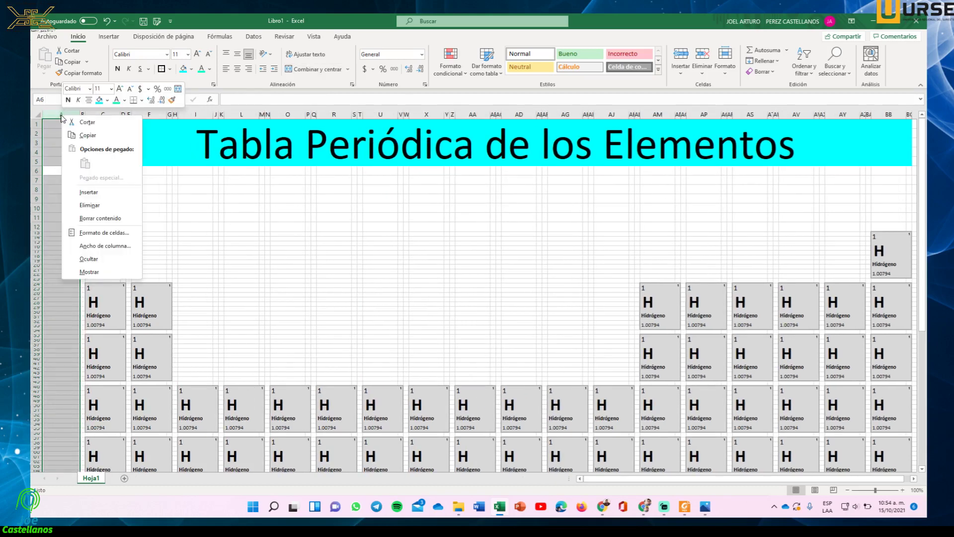
left_click(112, 194)
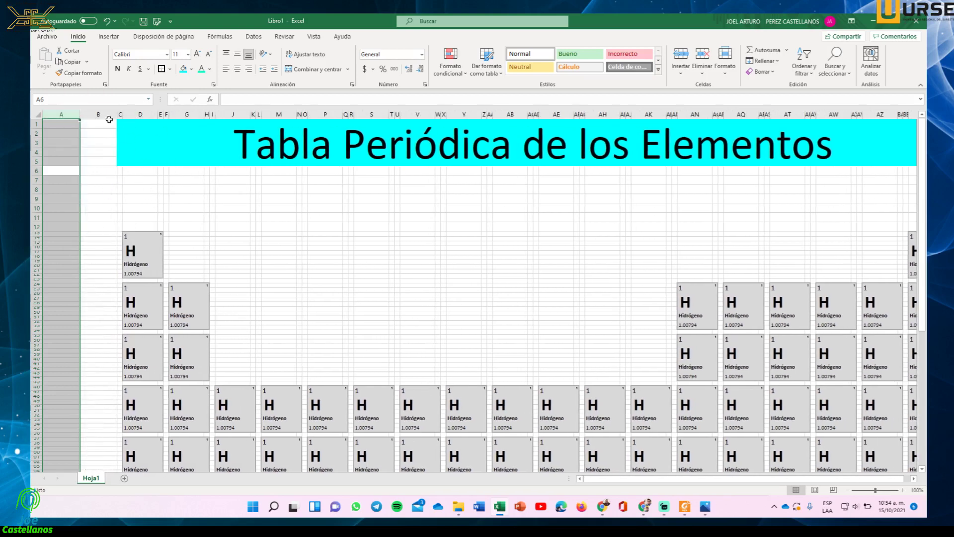
left_click(112, 189)
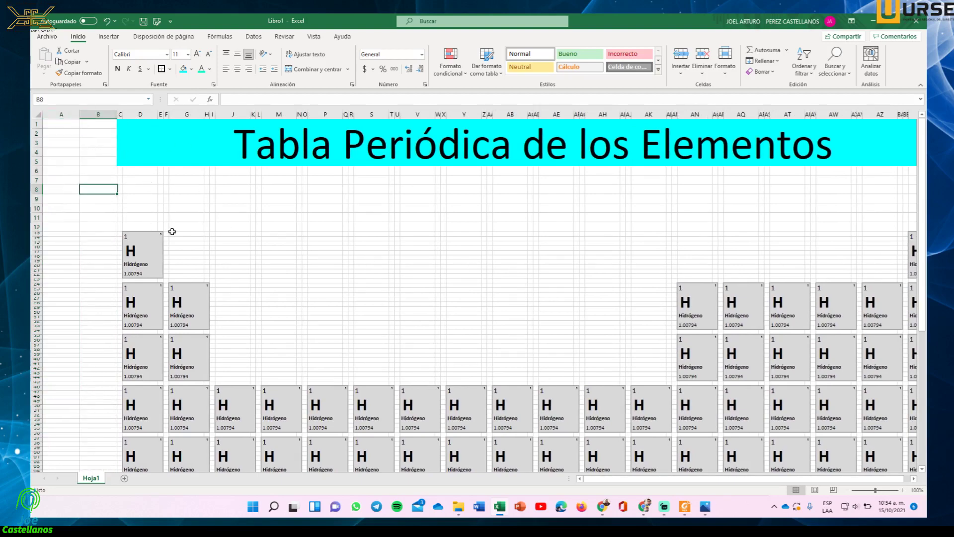
left_click(709, 512)
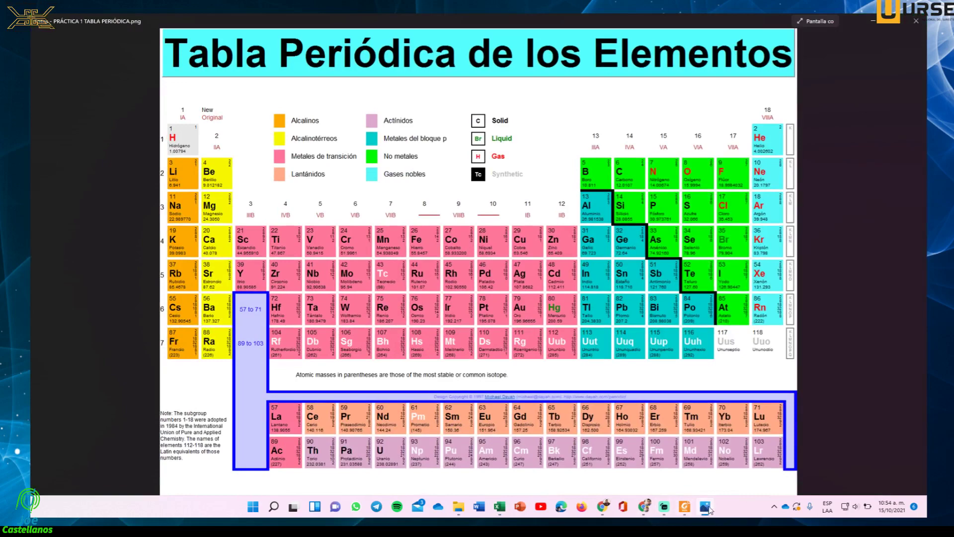
left_click(706, 507)
right_click(65, 117)
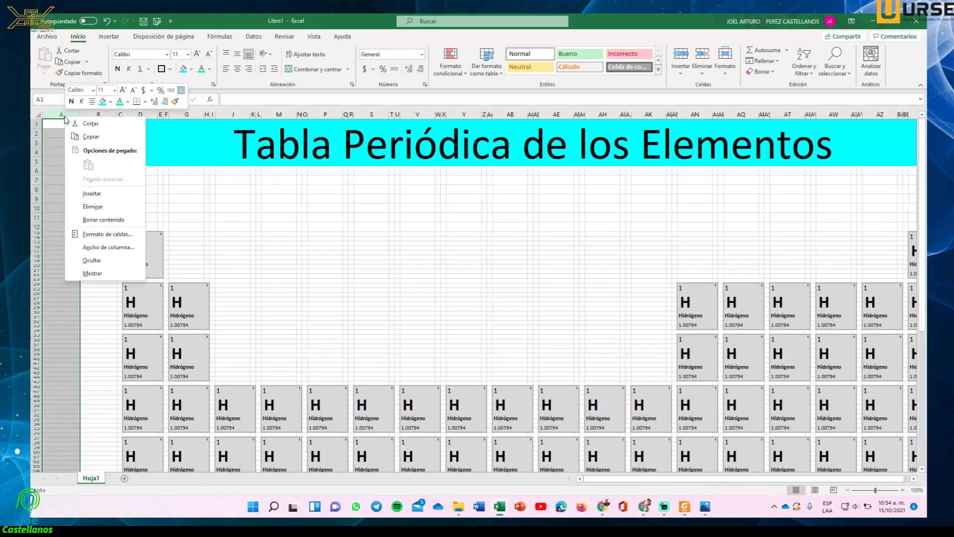
left_click(110, 195)
left_click(194, 227)
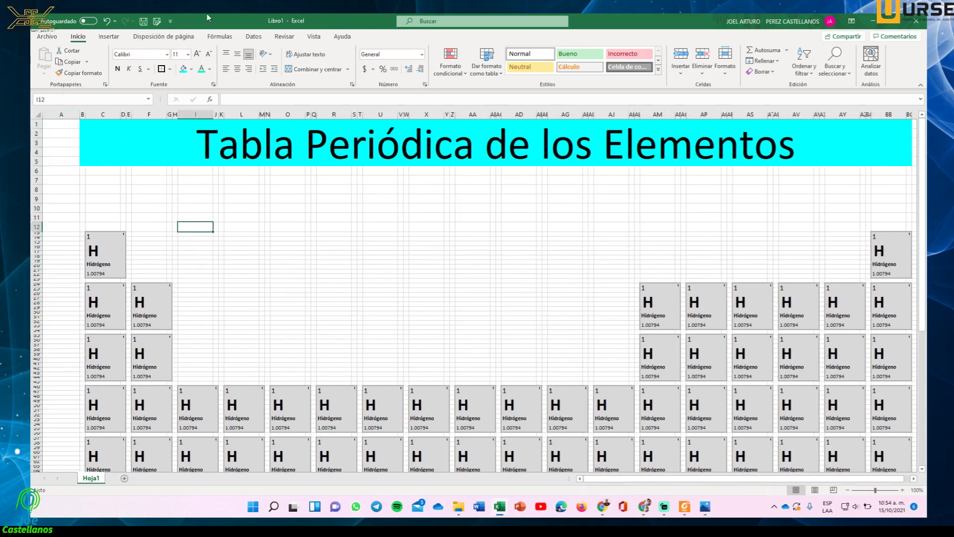
Step: Adjust the width of blank column A, leaving it as a narrow margin beside the title and element grid
left_click_drag(80, 115, 53, 116)
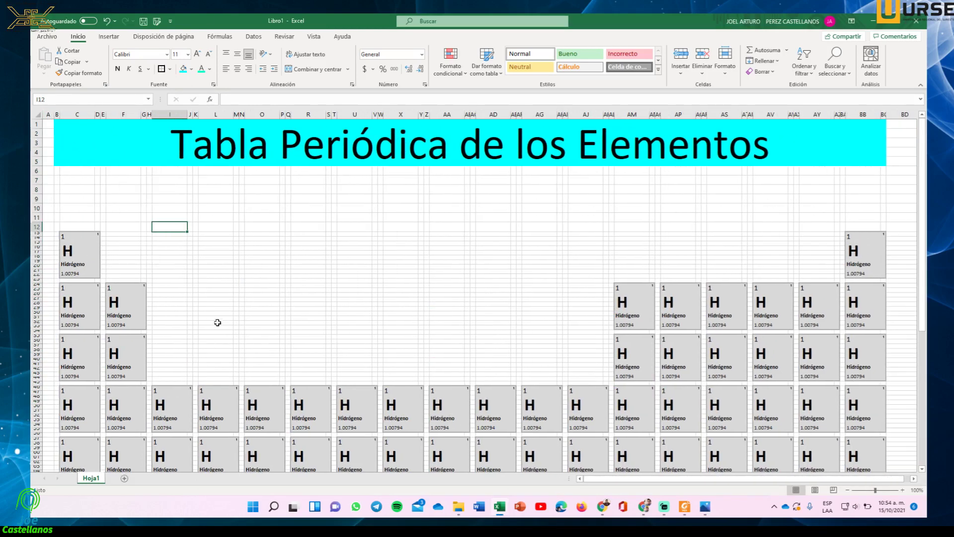
left_click(261, 286)
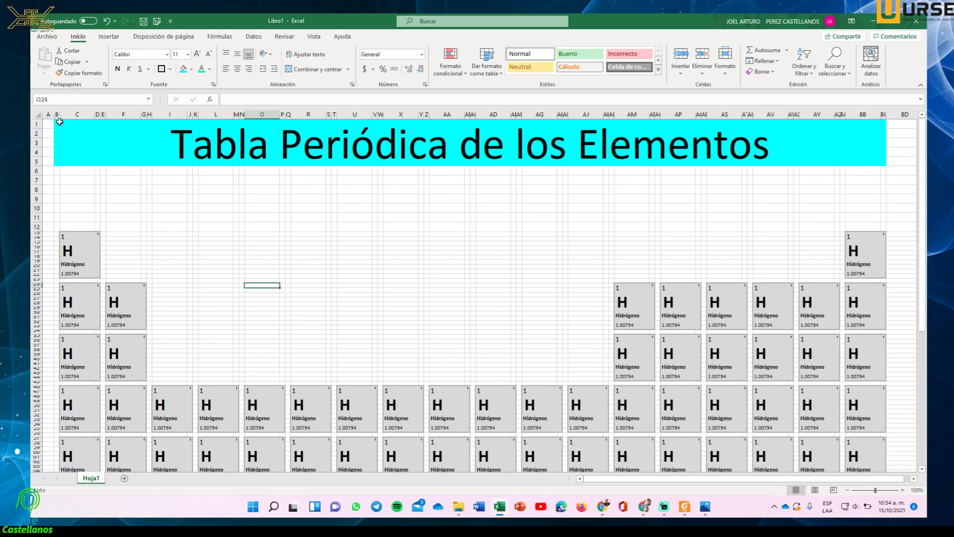
mouse_move(53, 115)
left_mouse_down()
mouse_move(98, 120)
mouse_move(68, 113)
left_mouse_up()
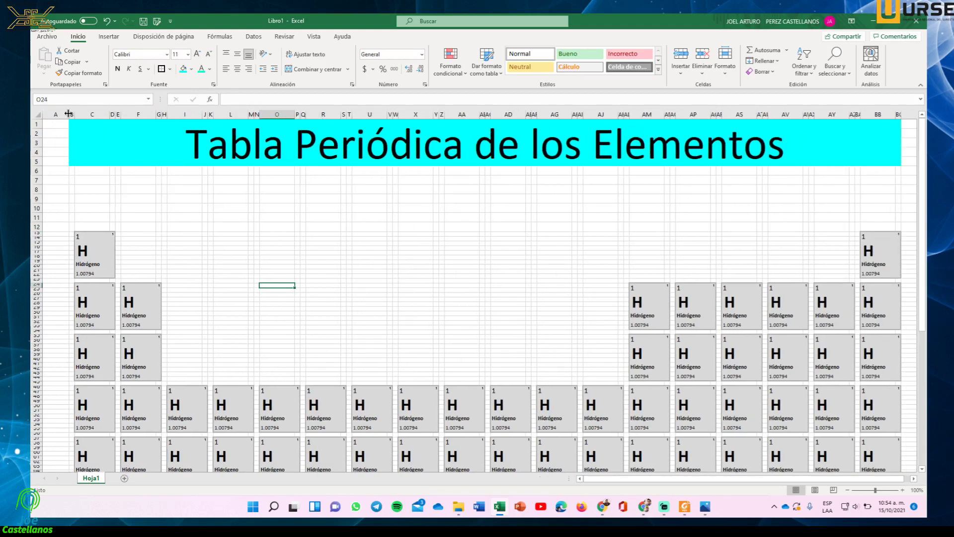
right_click(59, 115)
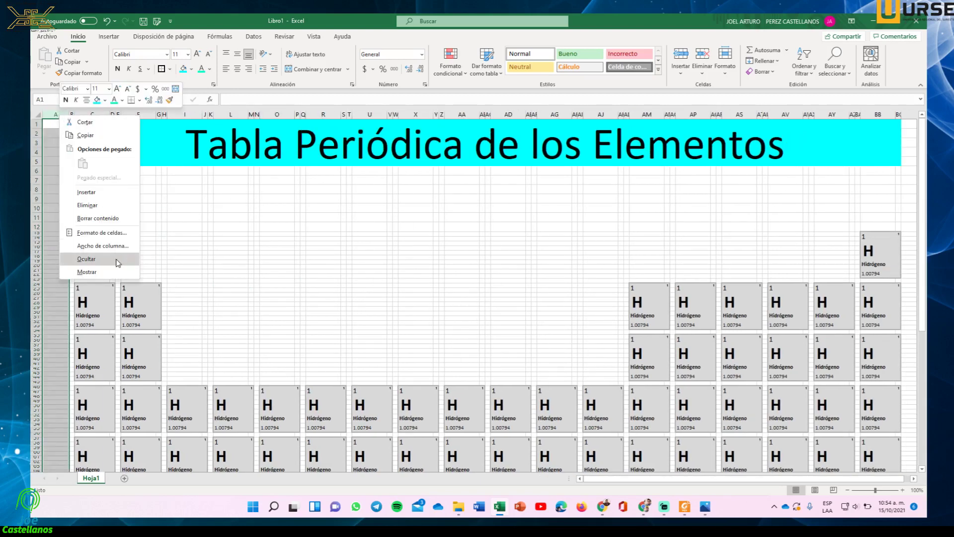
key("Escape")
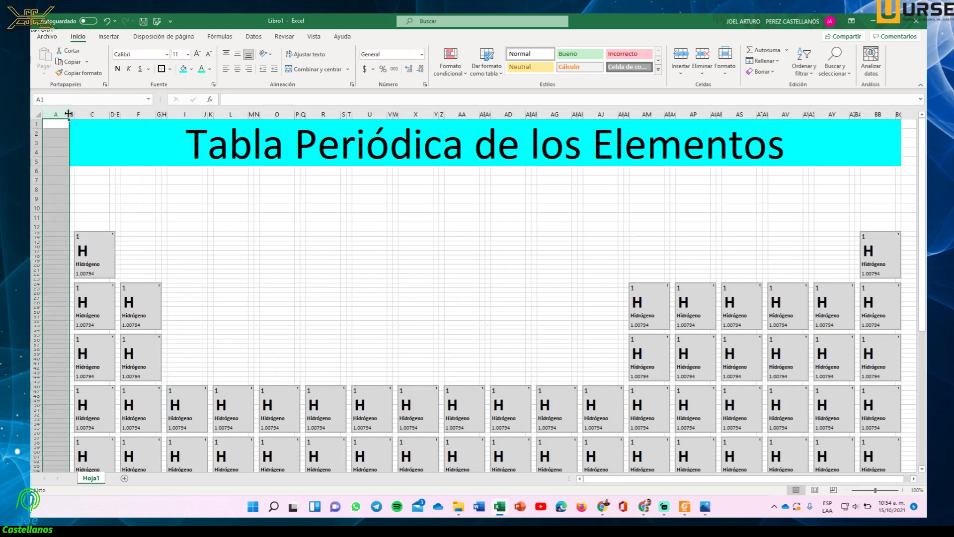
mouse_move(69, 114)
left_mouse_down()
mouse_move(97, 118)
mouse_move(51, 120)
left_mouse_up()
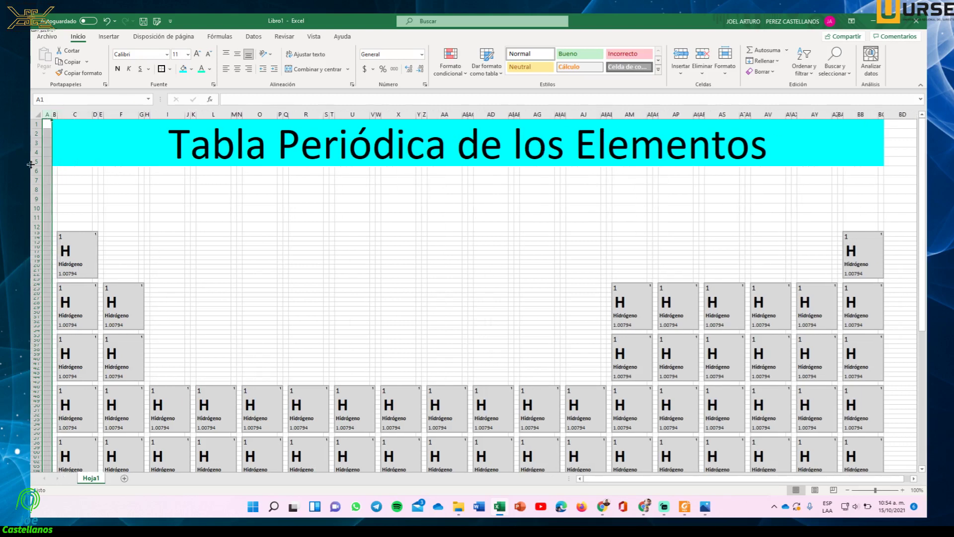
left_click(158, 208)
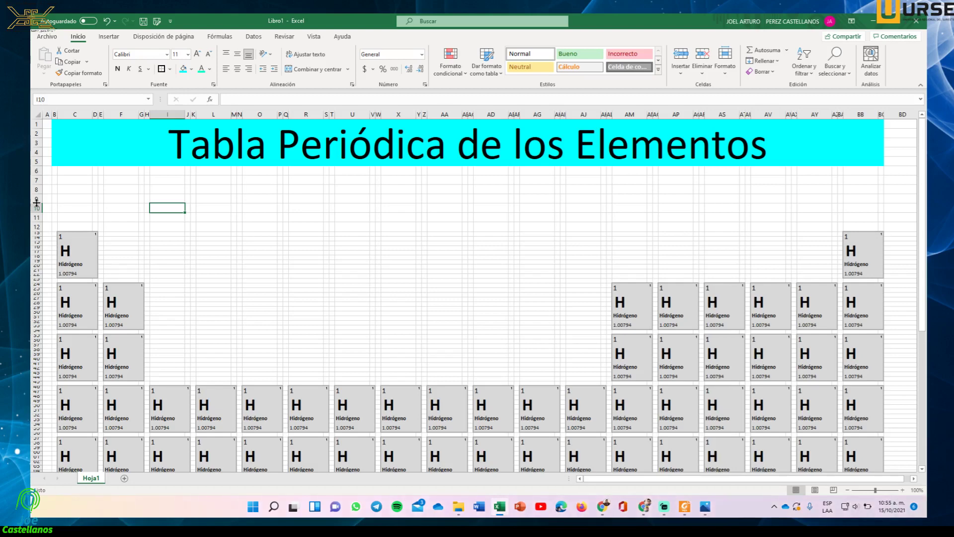
Step: Try a slightly taller row 9 below the title and undo the height change
mouse_move(36, 202)
left_mouse_down()
mouse_move(36, 231)
mouse_move(36, 204)
left_mouse_up()
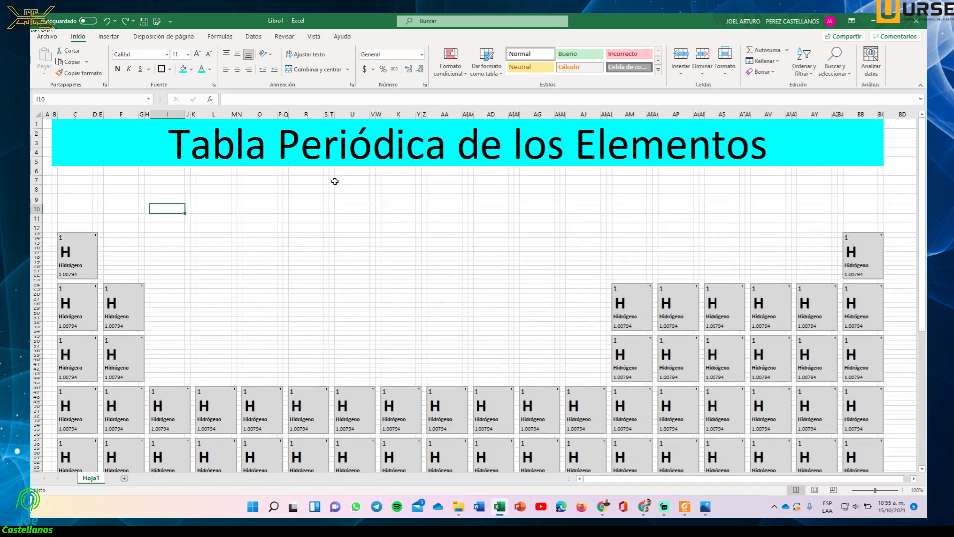
key("ctrl+z")
key("ctrl+z")
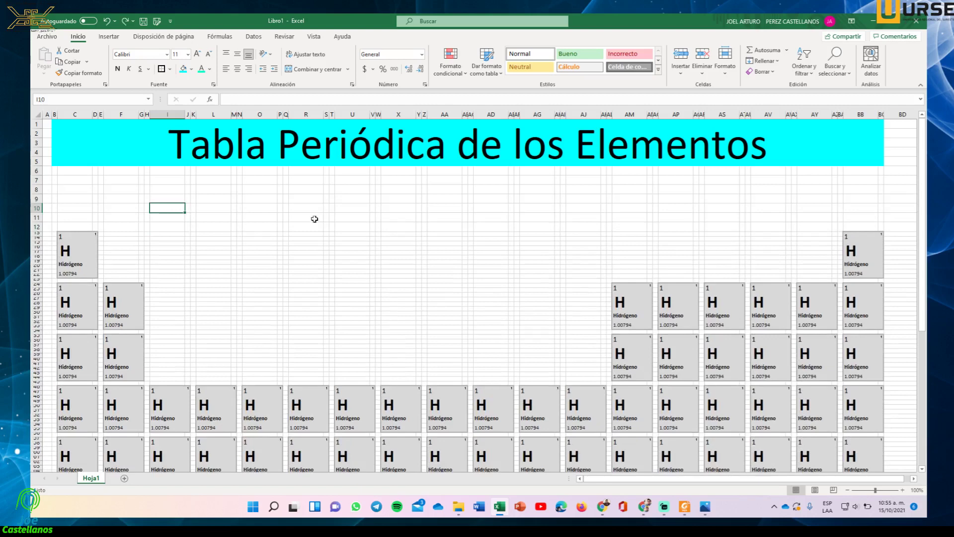
left_click(286, 239)
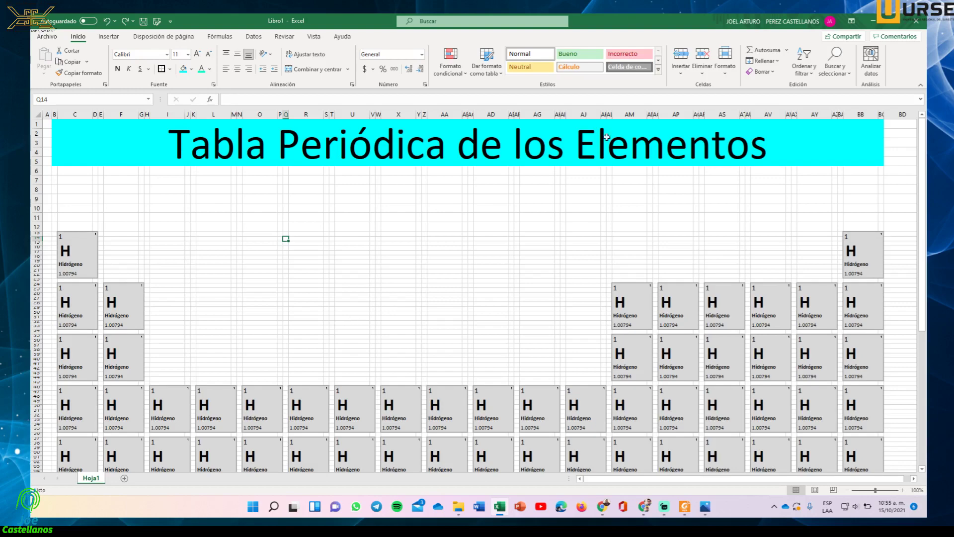
left_click(358, 323)
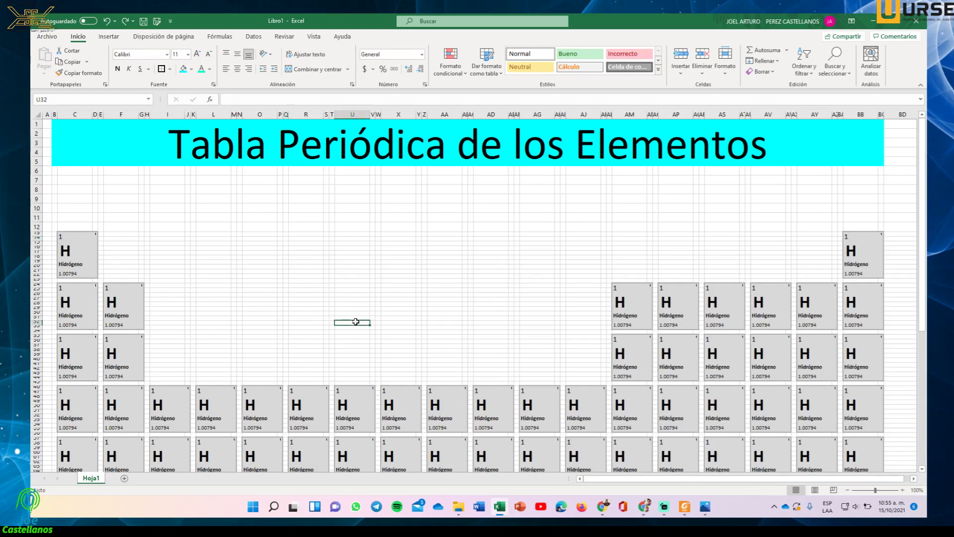
Step: Consult the reference image and complete the element name "Litio" in cell C30 of the Li tile
left_click(701, 511)
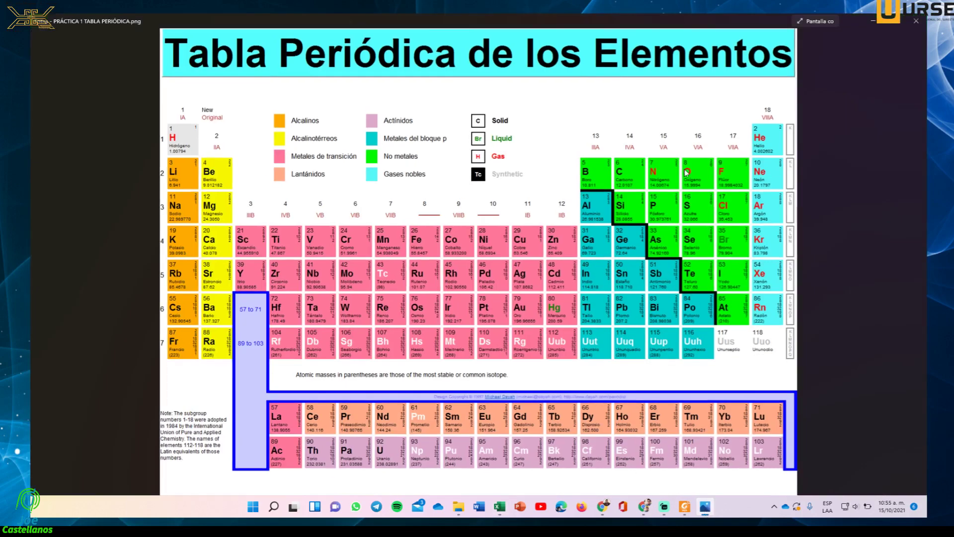
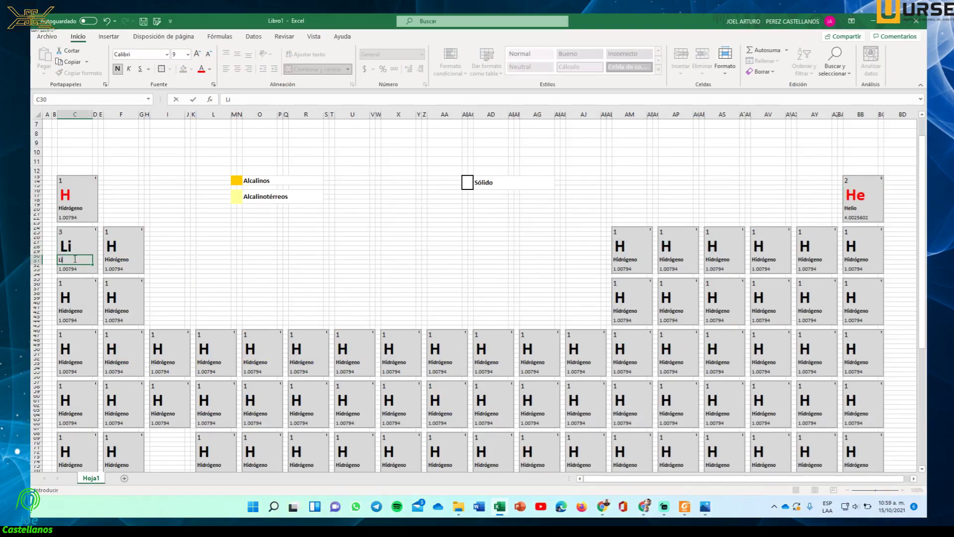
type("tio")
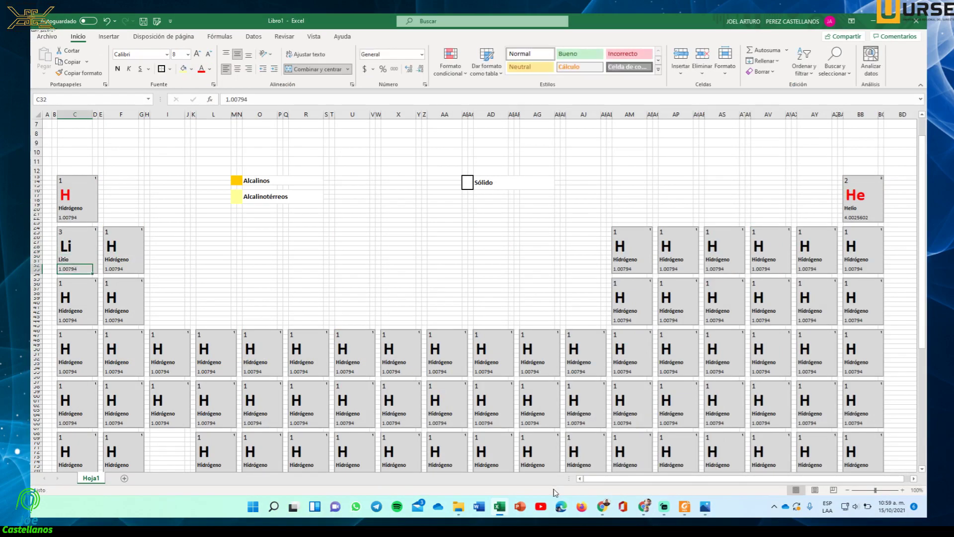
Step: Check lithium's atomic mass in the reference image and enter 6.941 in cell C32 of the Li tile
left_click(706, 506)
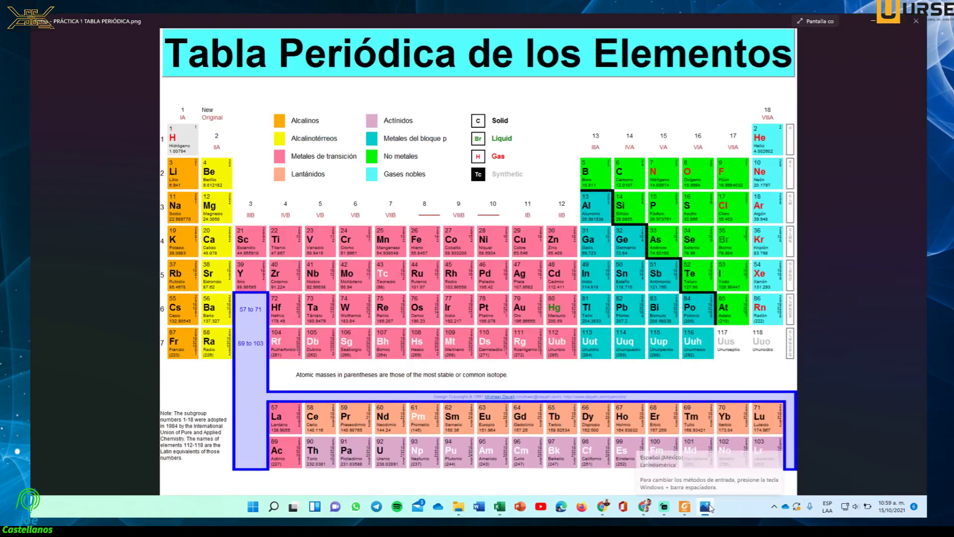
left_click(706, 507)
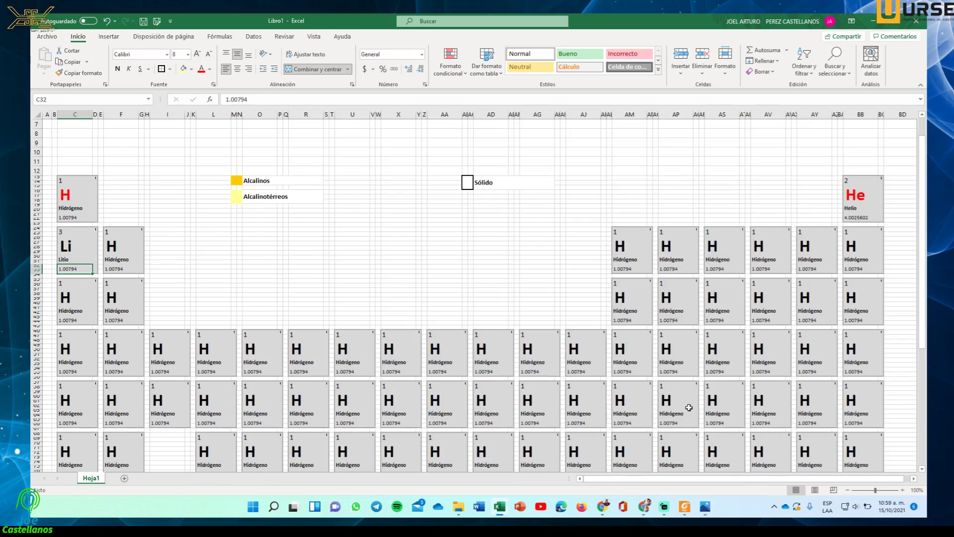
type("6.941")
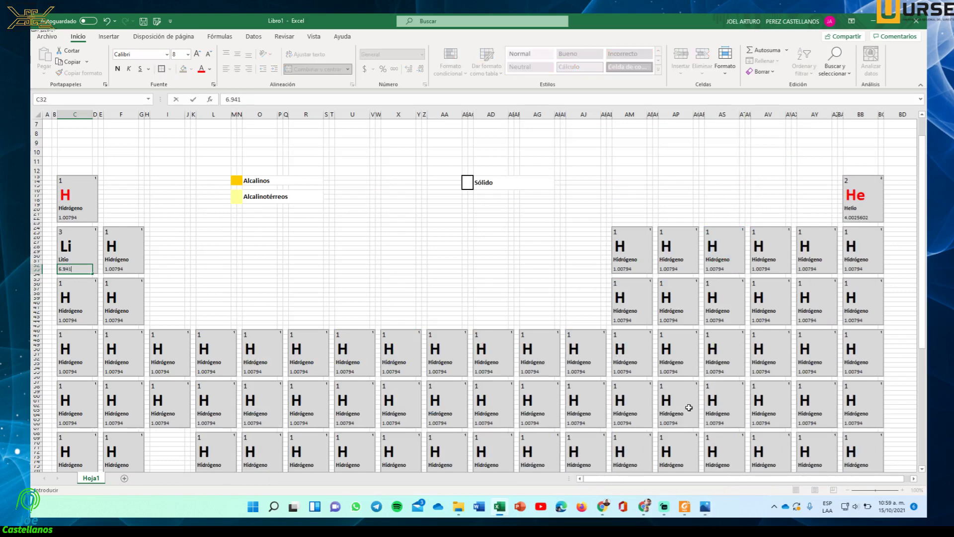
key("Return")
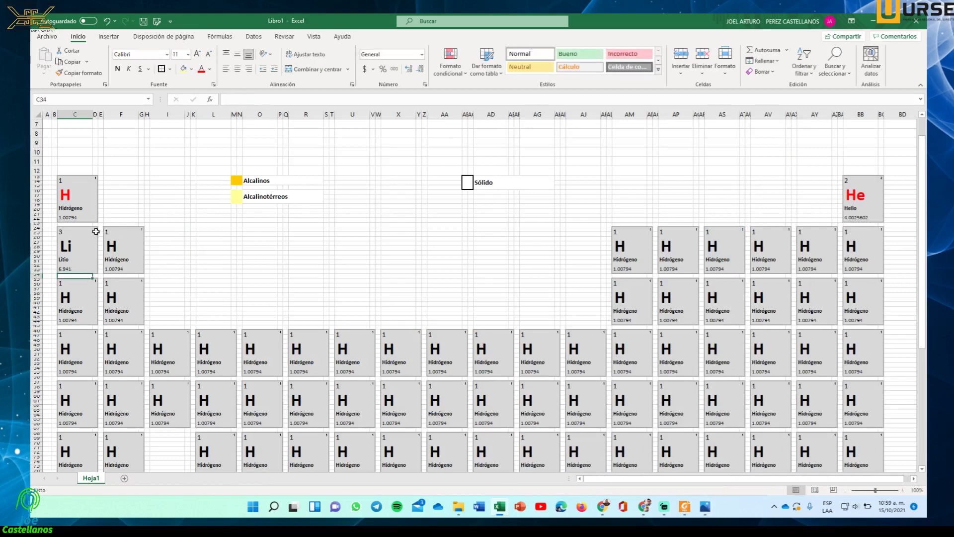
Step: Consult the reference image for lithium's electron shells and enter 2 in cell D24 of the Li tile
left_click(95, 229)
left_click(705, 507)
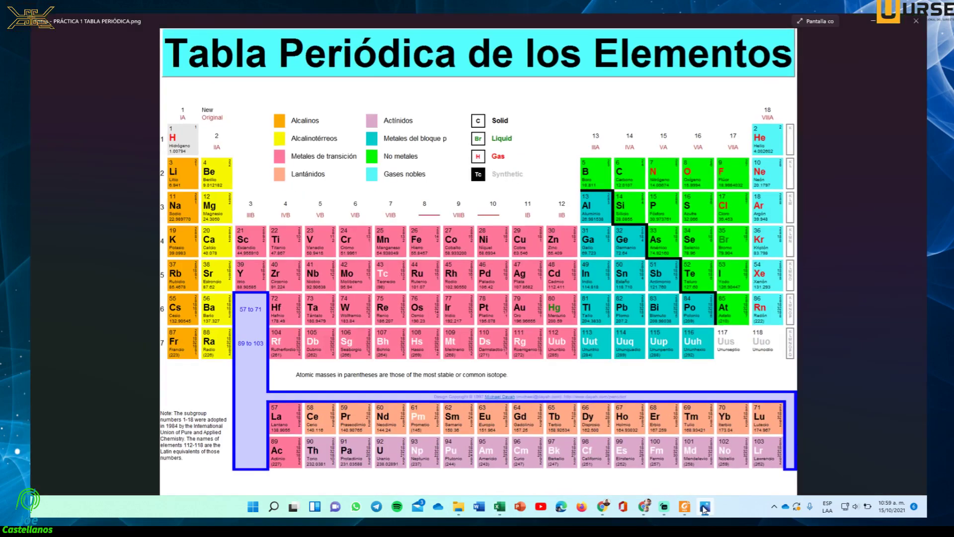
left_click(704, 507)
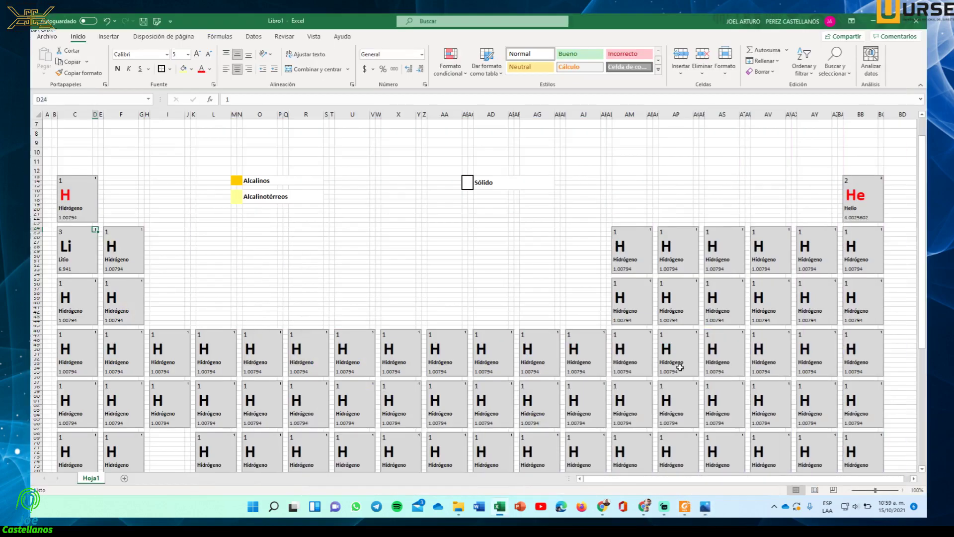
type("2")
key("Return")
left_click(705, 506)
left_click(706, 506)
Step: Fill the whole Li tile with the same golden orange used for Alcalinos in the legend
mouse_move(66, 231)
left_mouse_down()
mouse_move(94, 249)
mouse_move(96, 269)
left_mouse_up()
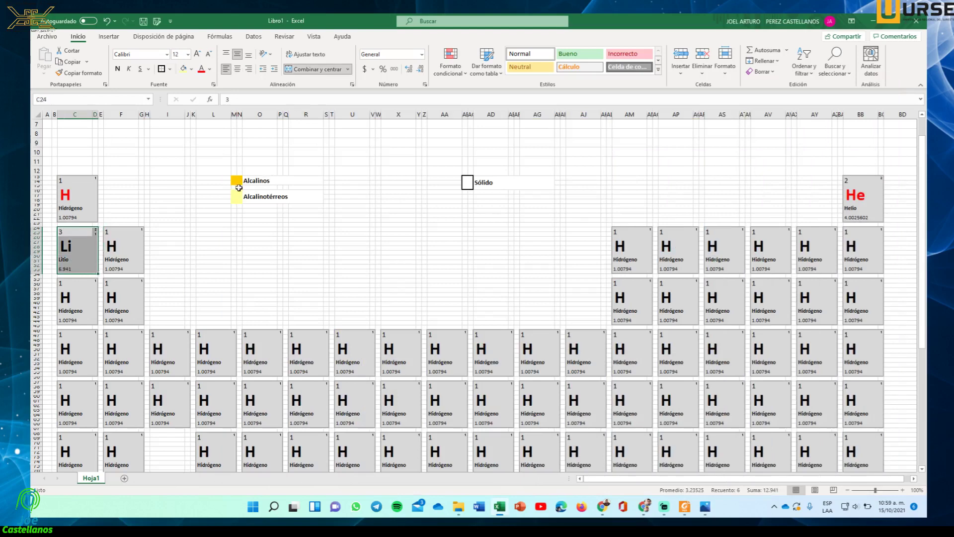
left_click(191, 69)
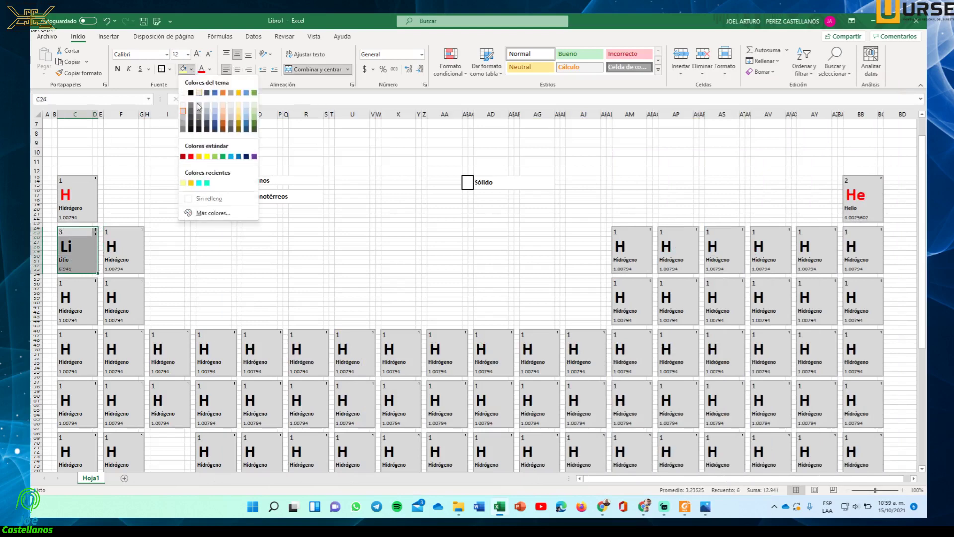
left_click(191, 183)
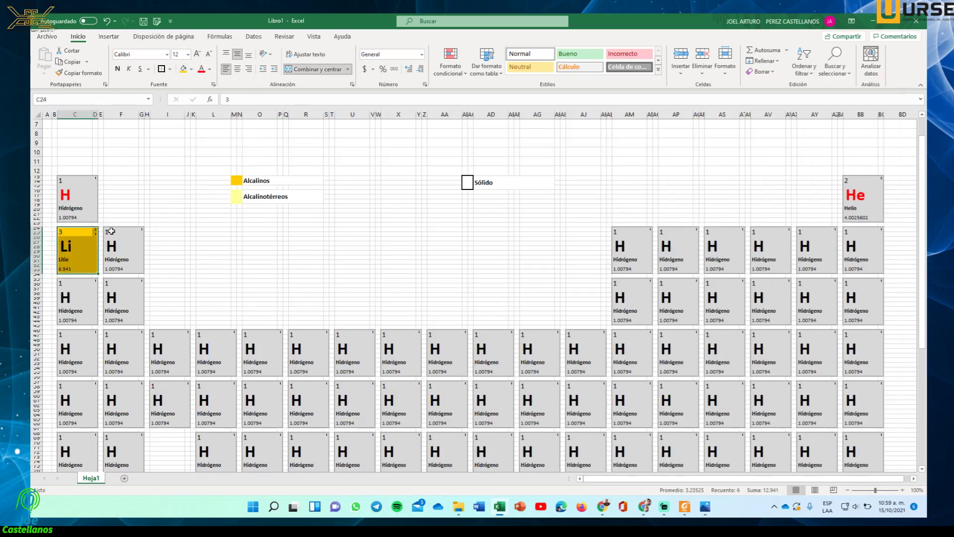
left_click(157, 275)
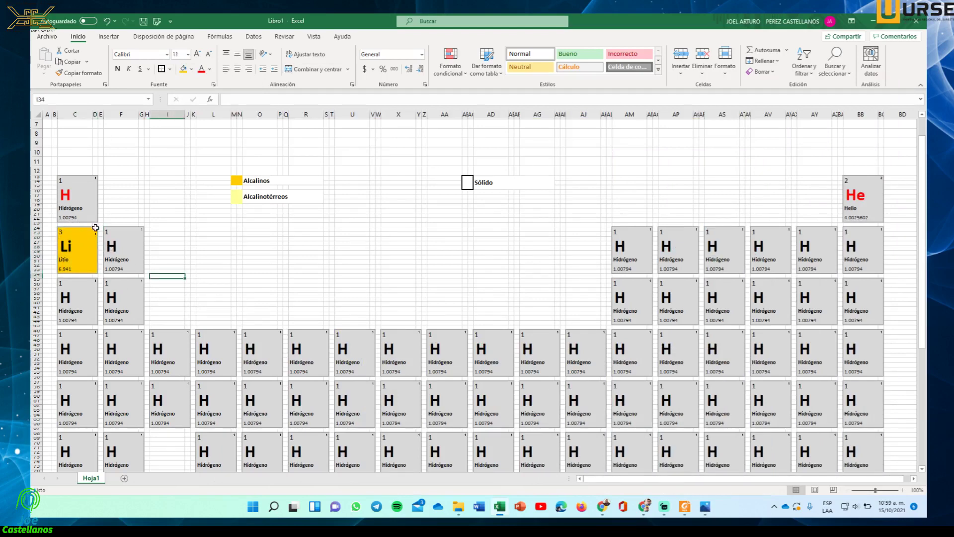
Step: Remove all borders from the Li tile
left_click(62, 229)
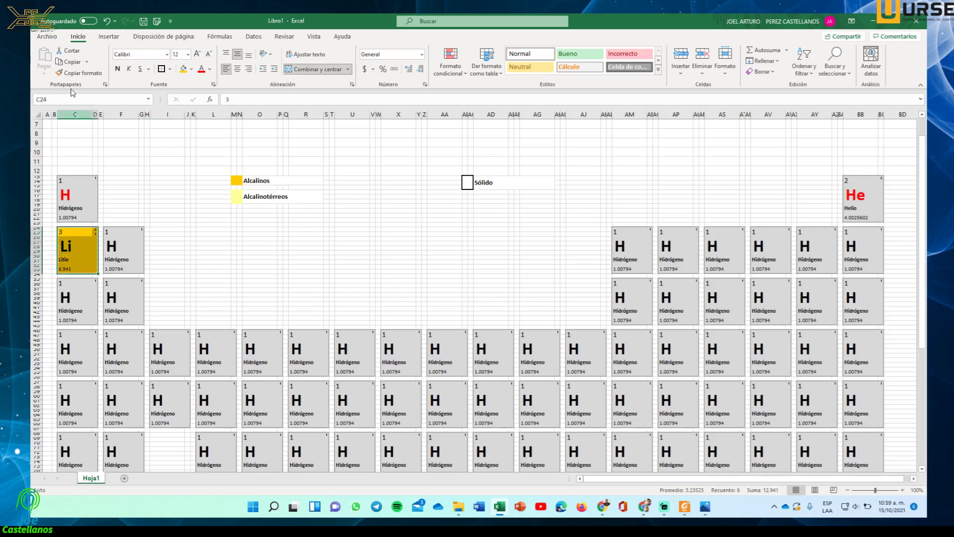
left_click(171, 71)
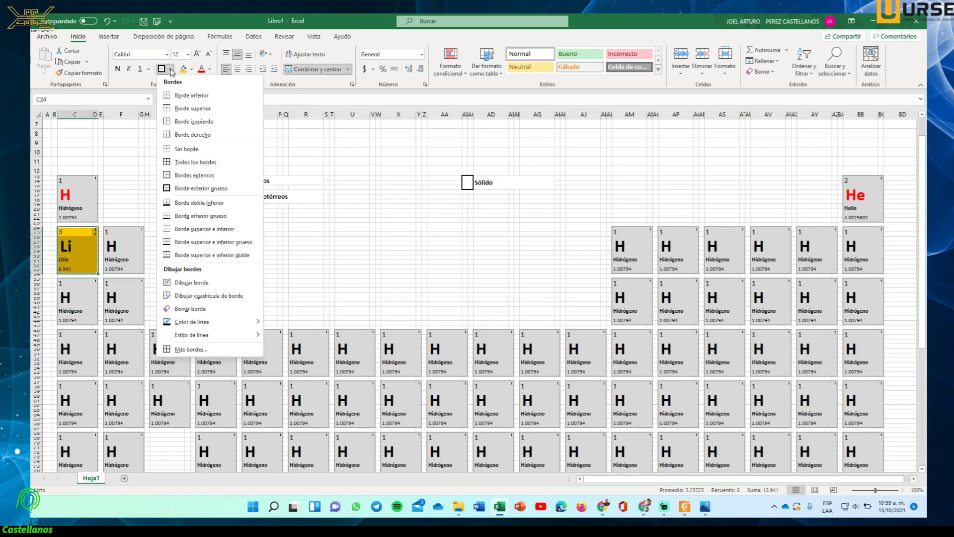
left_click(197, 149)
left_click(193, 276)
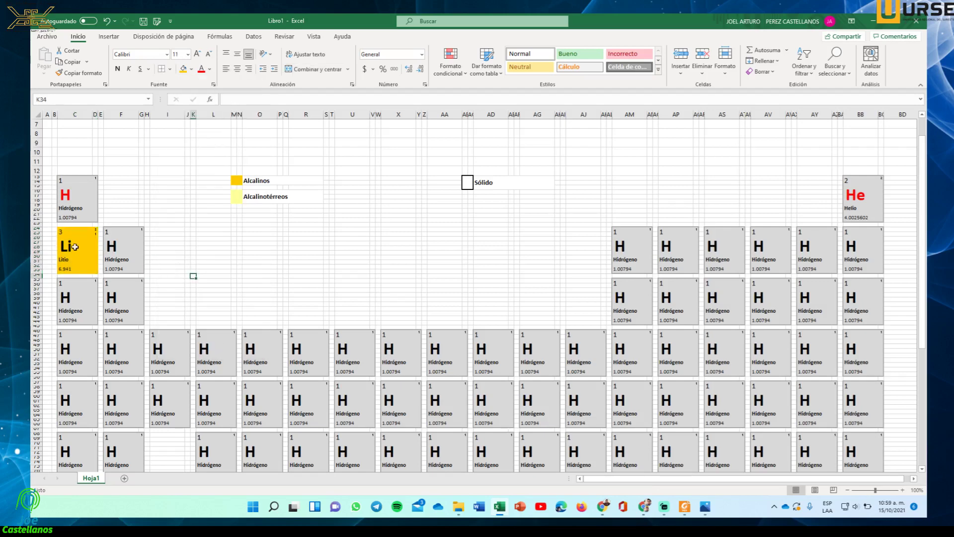
Step: Remove the borders from all element tiles in the four full-width rows, from C46 across to the last tile column
scroll(59, 288, "down", 7)
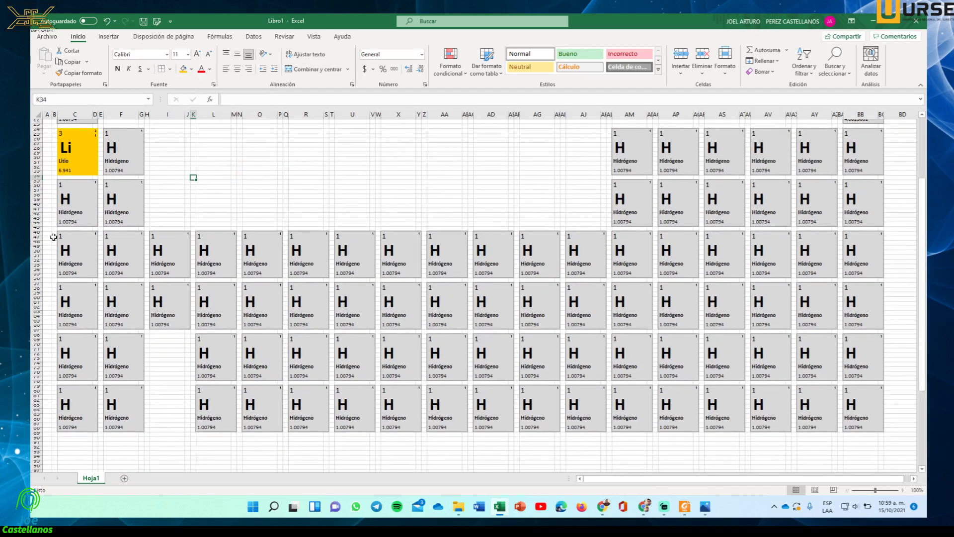
left_click_drag(67, 233, 831, 430)
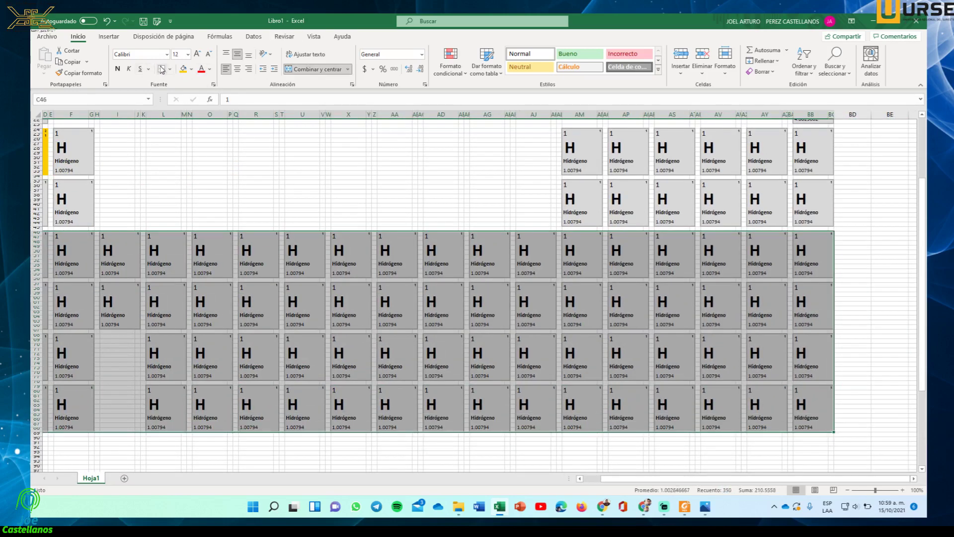
key("ctrl+BackSpace")
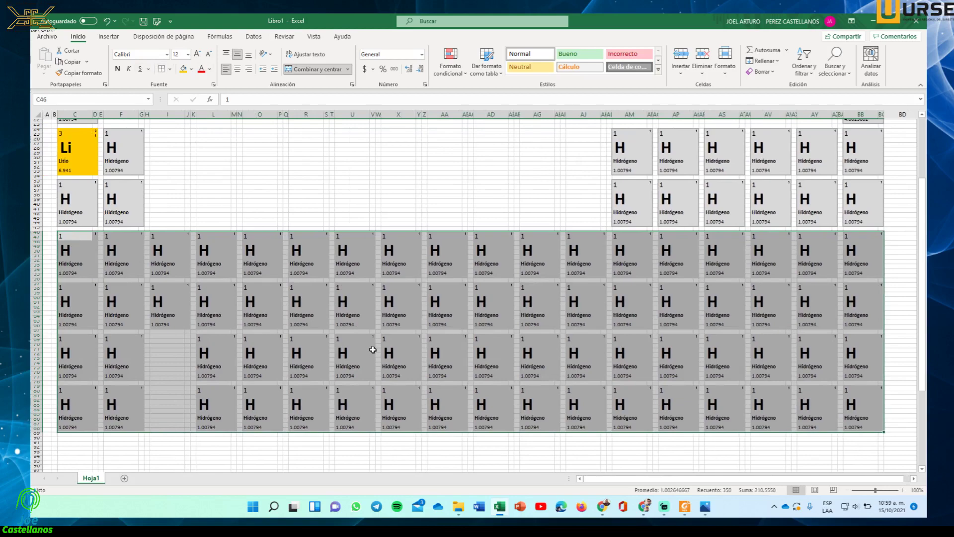
left_click(373, 357)
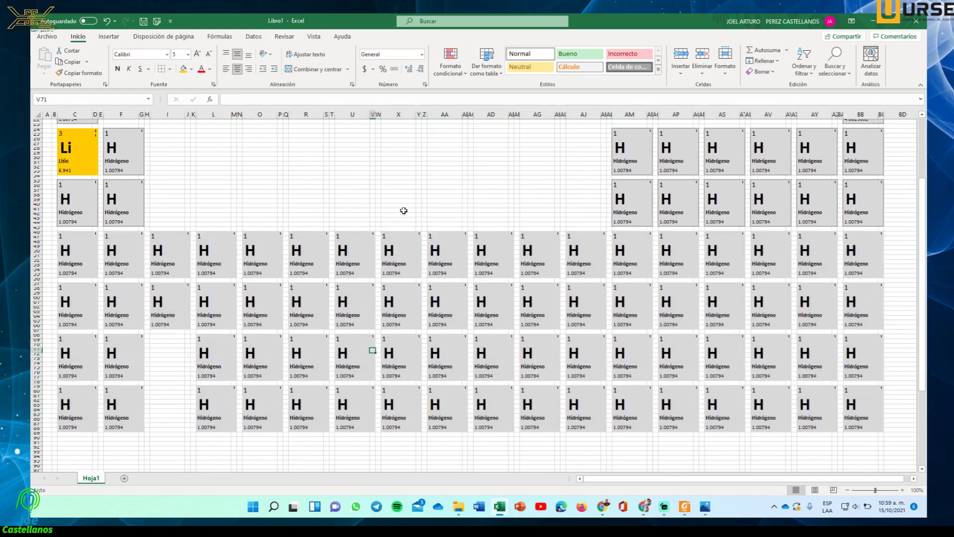
Step: Compare the tile grid with the reference image, examining the blue frame around the lanthanide and actinide area
scroll(253, 293, "up", 4)
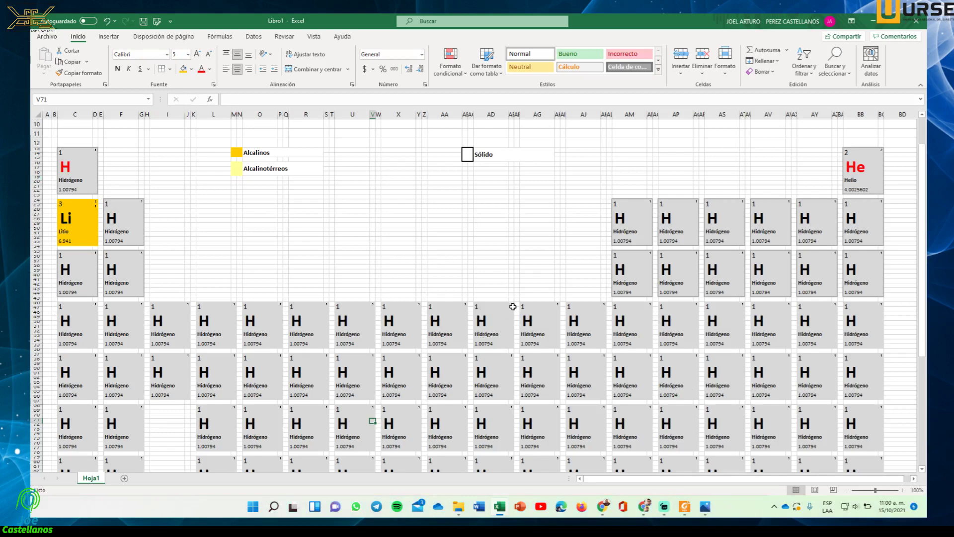
left_click(127, 211)
left_click(538, 308)
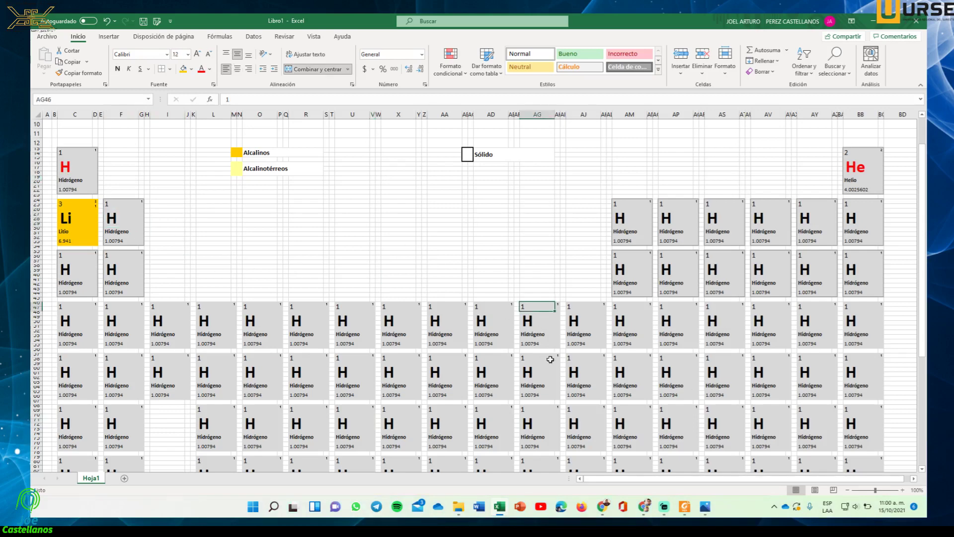
left_click(693, 370)
scroll(692, 371, "down", 3)
left_click(706, 506)
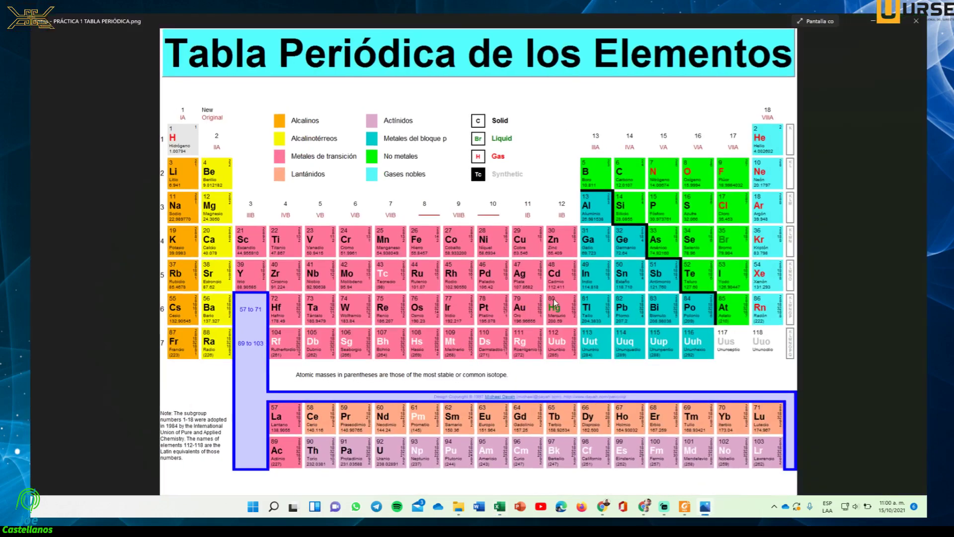
left_click(870, 22)
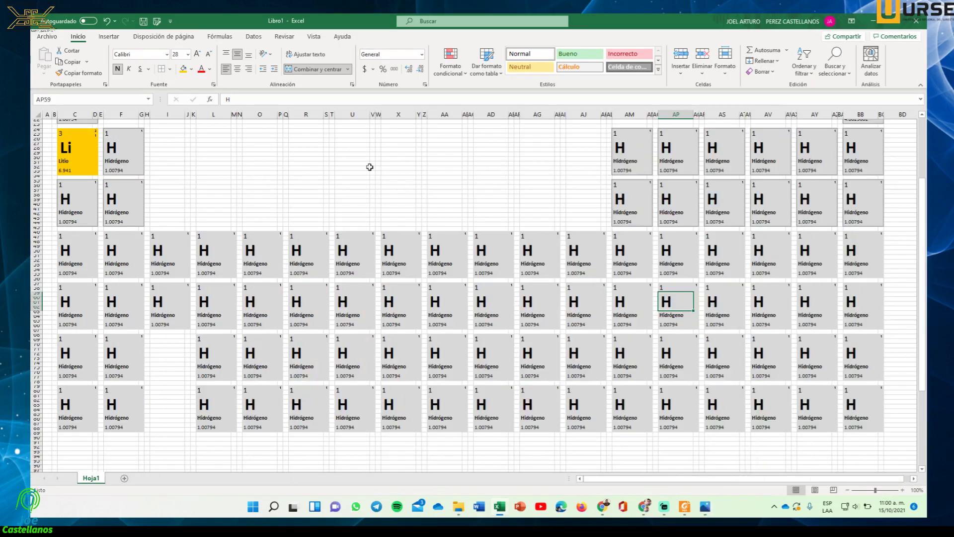
scroll(258, 358, "down", 8)
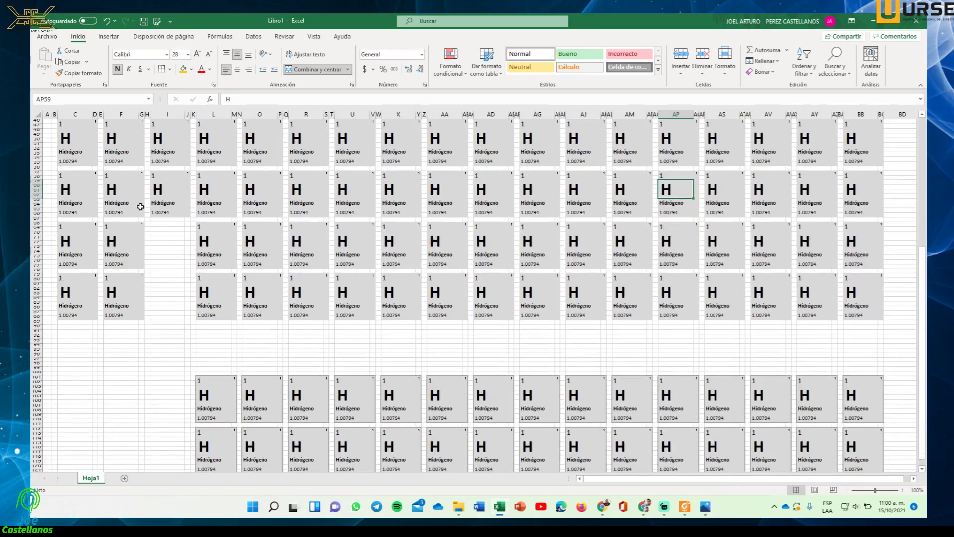
left_click(171, 242)
left_click(703, 511)
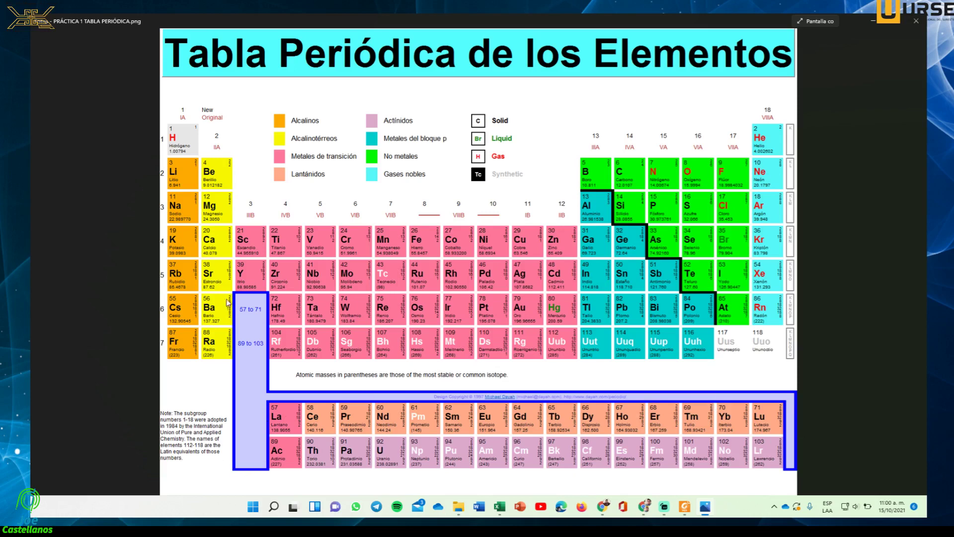
left_click(705, 506)
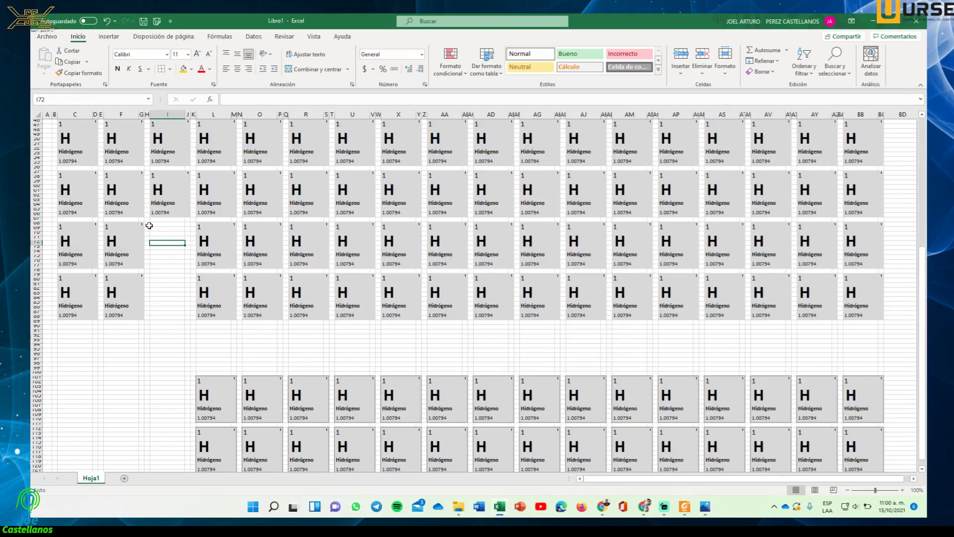
Step: Fill the narrow strip of column H from H67 down alongside the lower tile rows with pure blue from the standard color palette
left_click_drag(147, 221, 147, 453)
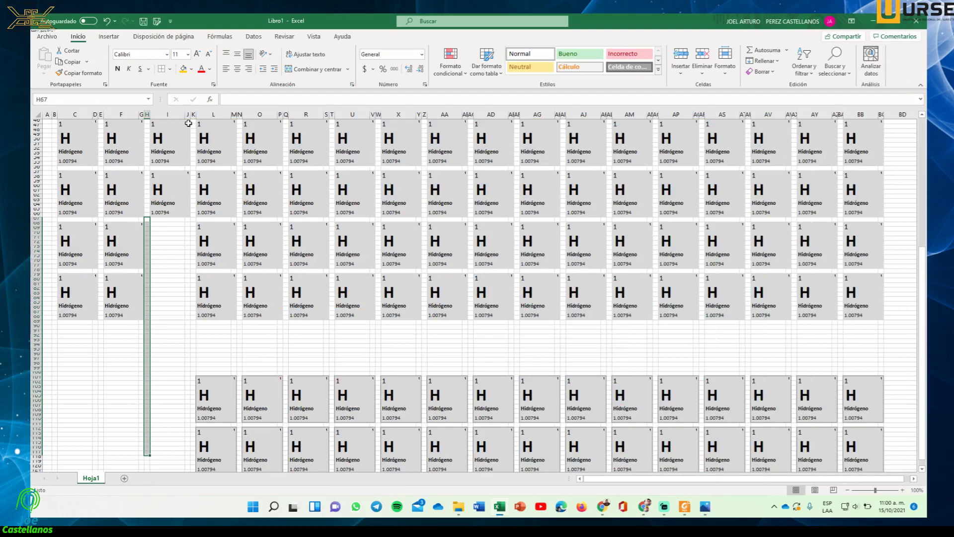
left_click(192, 69)
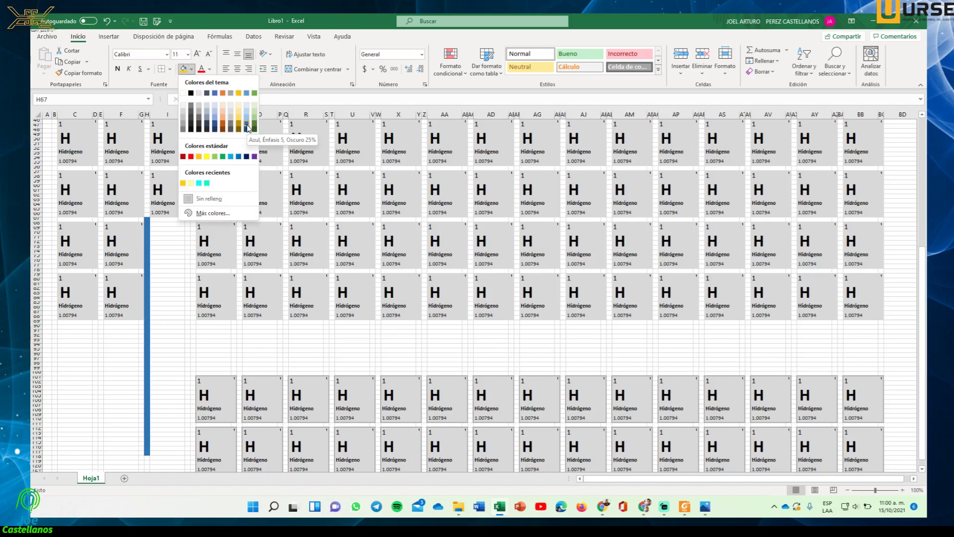
left_click(213, 213)
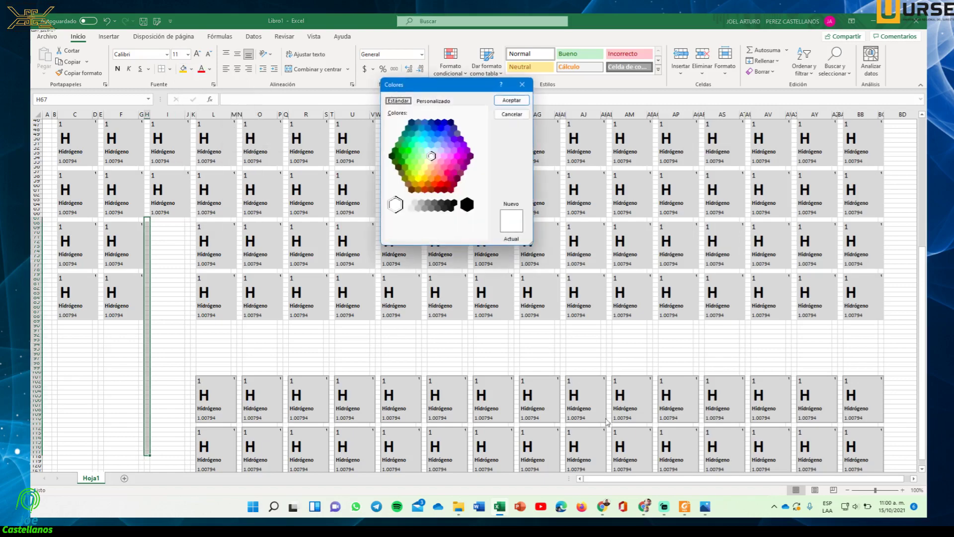
left_click(705, 507)
left_click(706, 507)
left_click(440, 141)
left_click(440, 128)
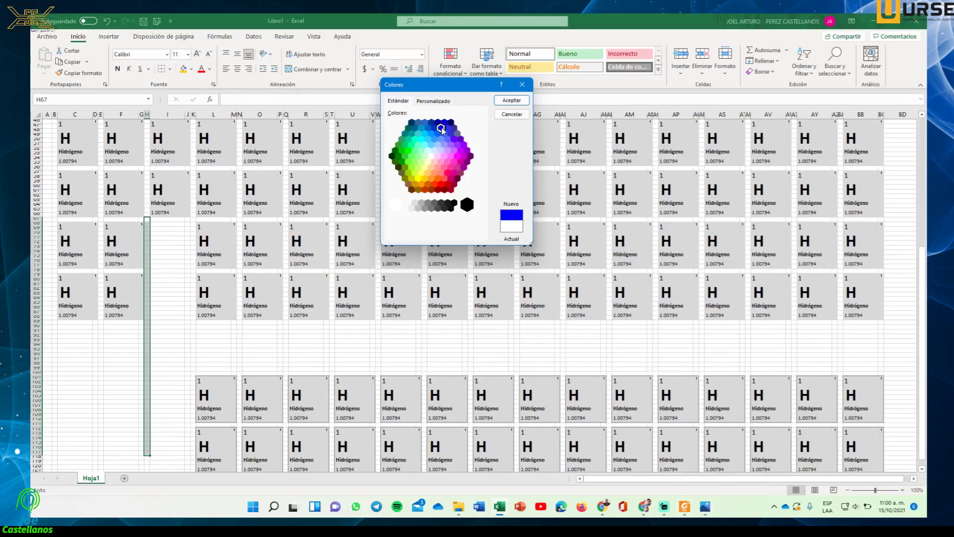
left_click(511, 100)
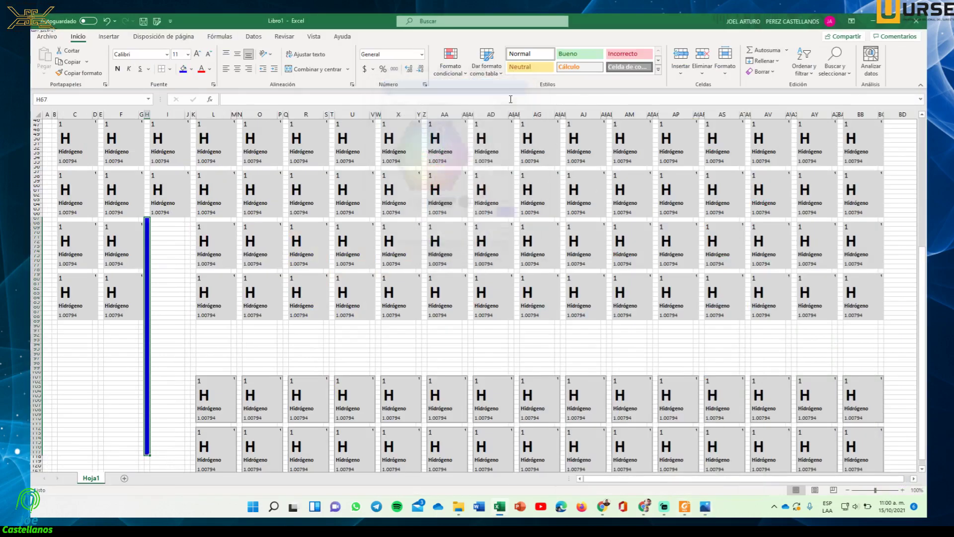
Step: Fill cells I67 to K67 with the same blue to form the top edge of the frame
left_click(158, 224)
left_click_drag(154, 219, 194, 219)
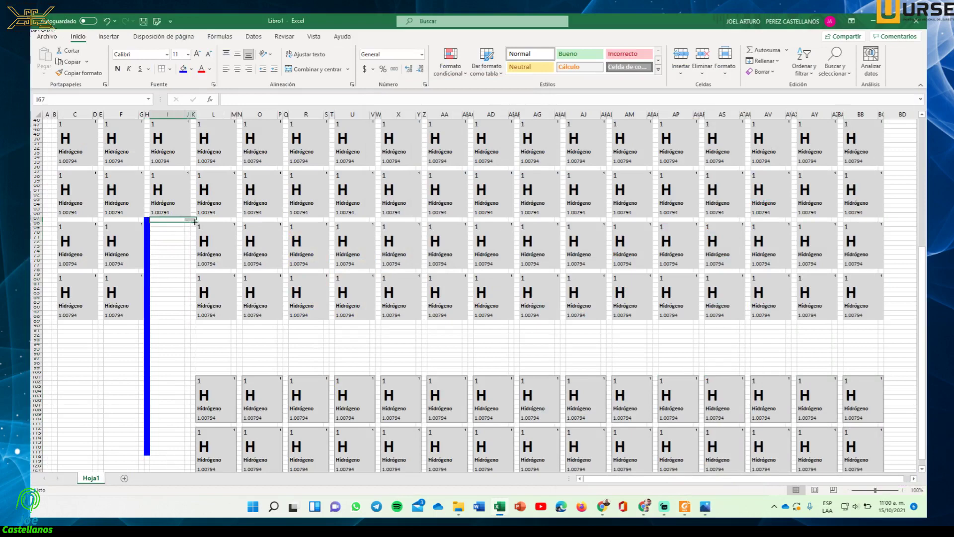
left_click(183, 69)
left_click(204, 265)
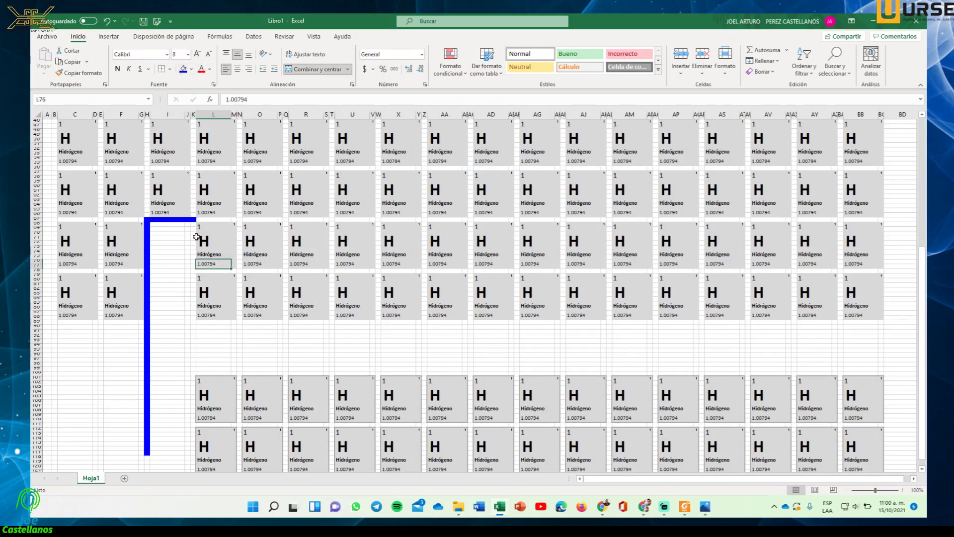
Step: Fill column K with the same blue from K68 down into the gap above the two separate tile rows, checking the reference image
left_click_drag(195, 224, 194, 357)
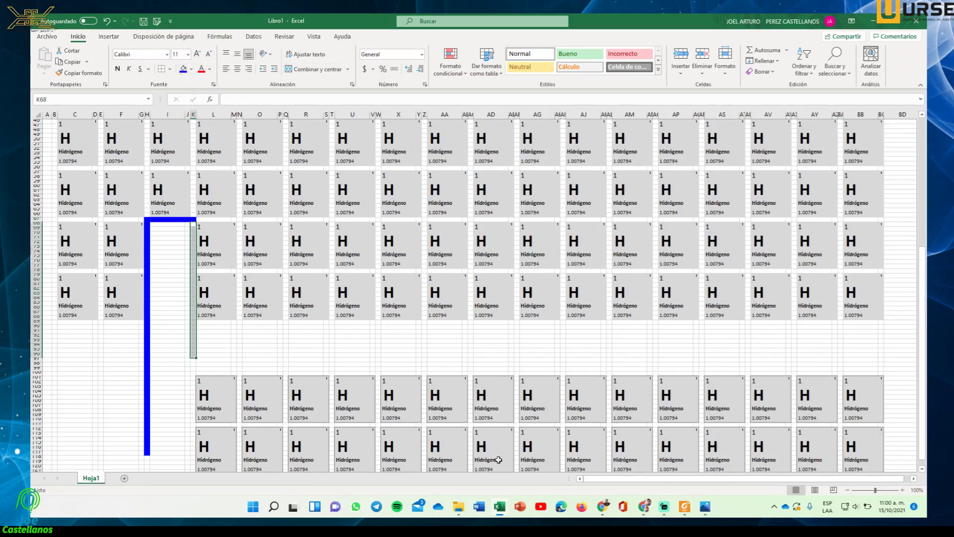
left_click(711, 511)
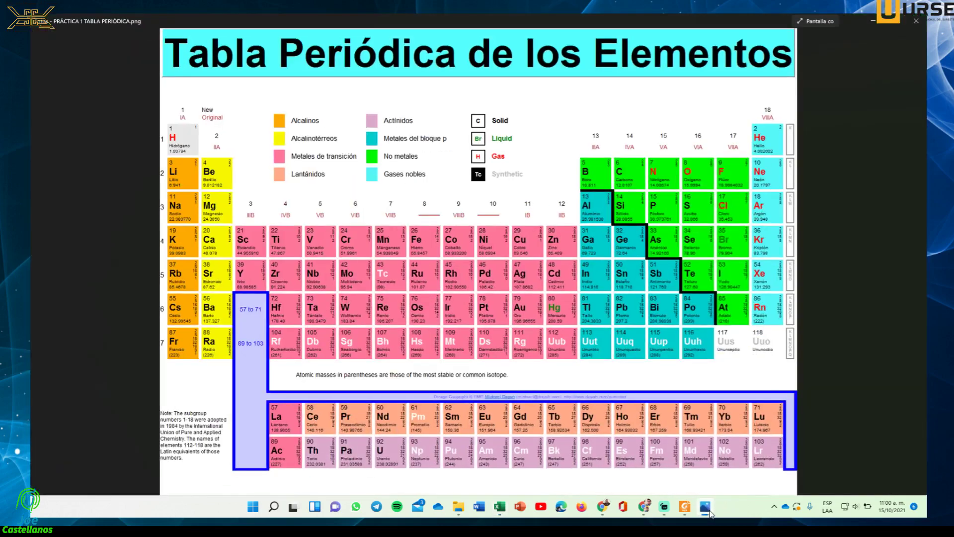
left_click(706, 508)
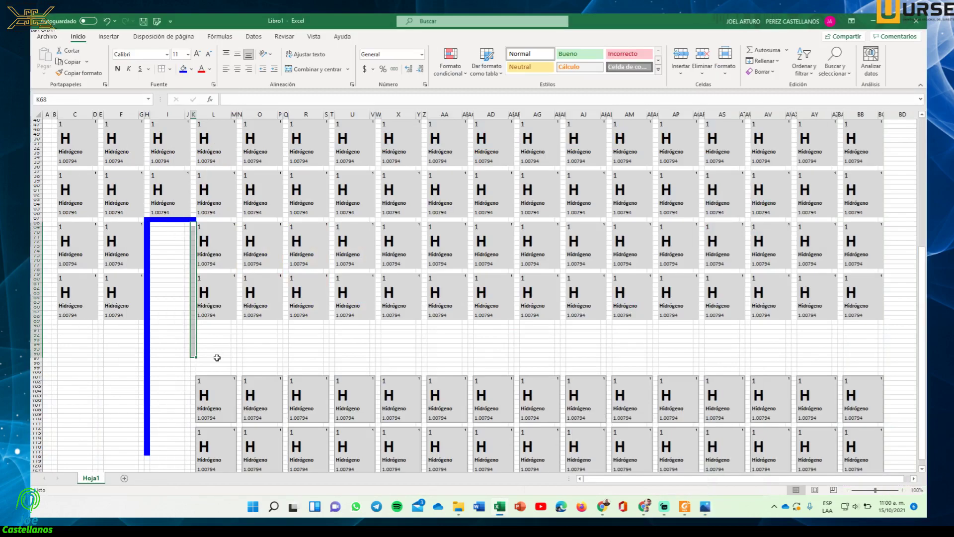
left_click(183, 68)
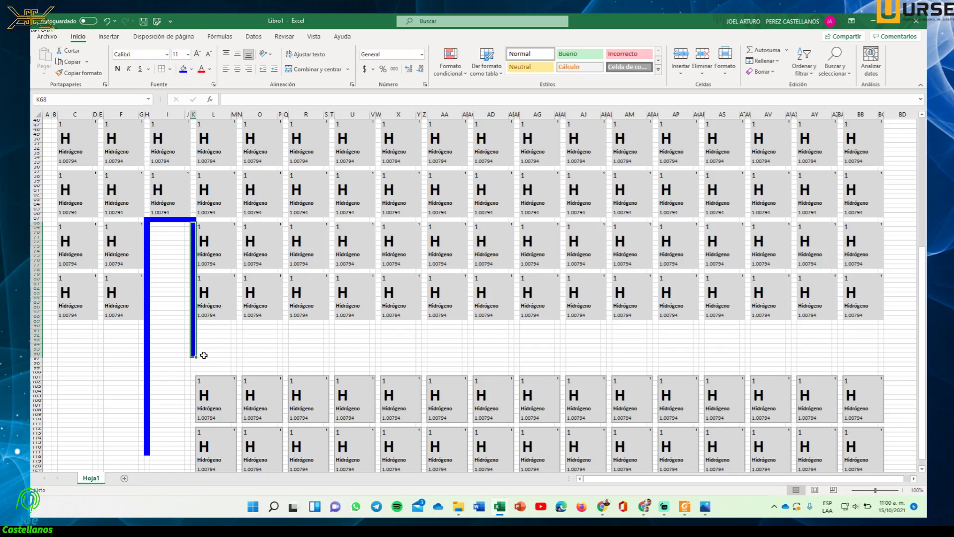
Step: Fill L96 to BC96 with the same pure blue as the frame's long horizontal edge, checking it against the reference image
left_click_drag(203, 355, 884, 356)
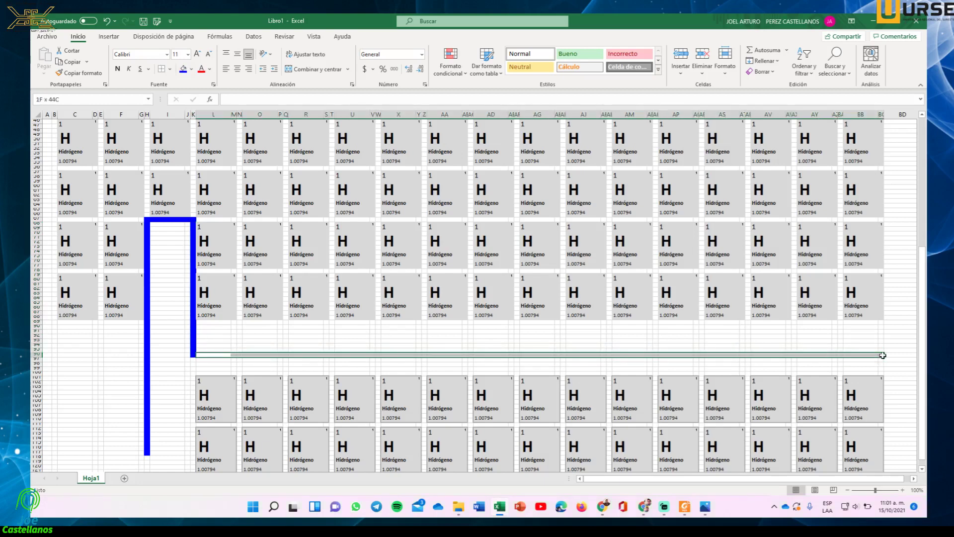
left_click(184, 69)
left_click(287, 328)
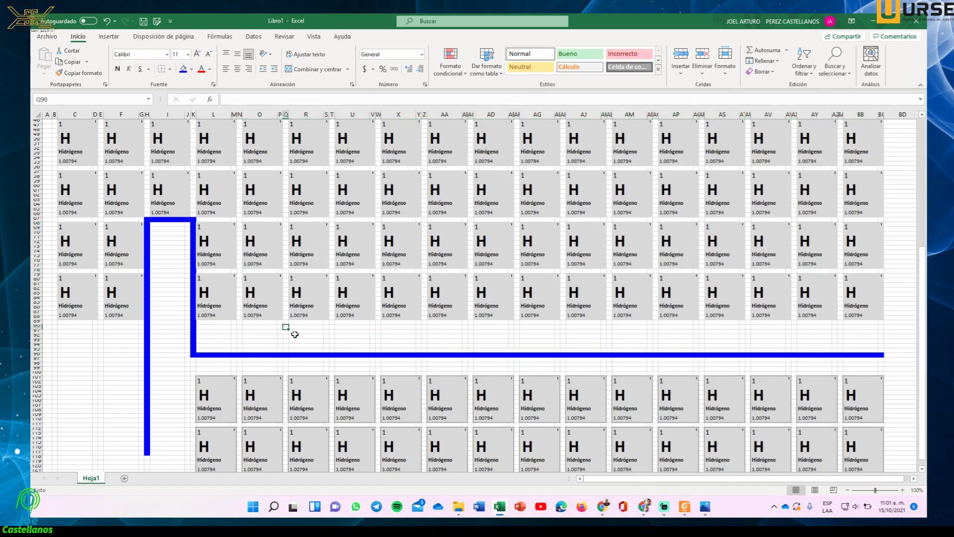
left_click(705, 512)
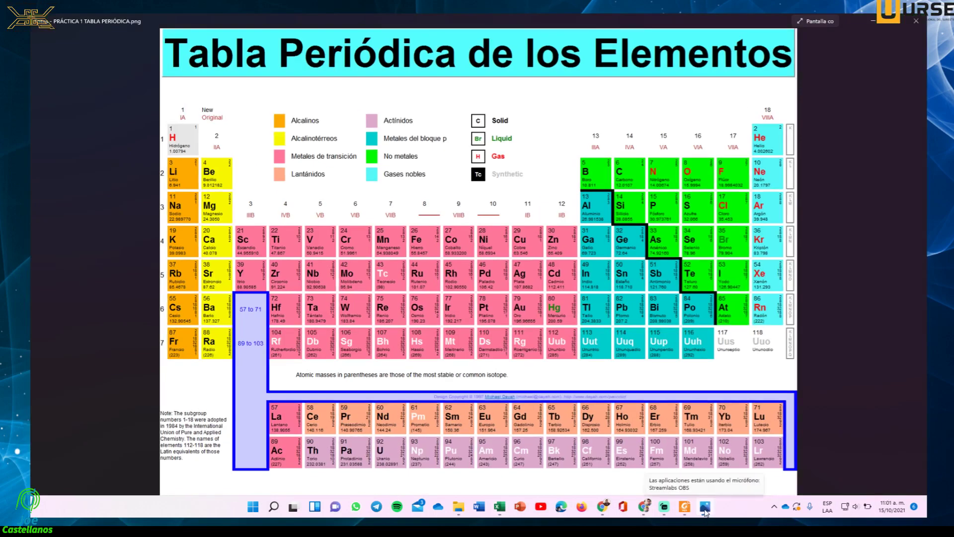
left_click(705, 512)
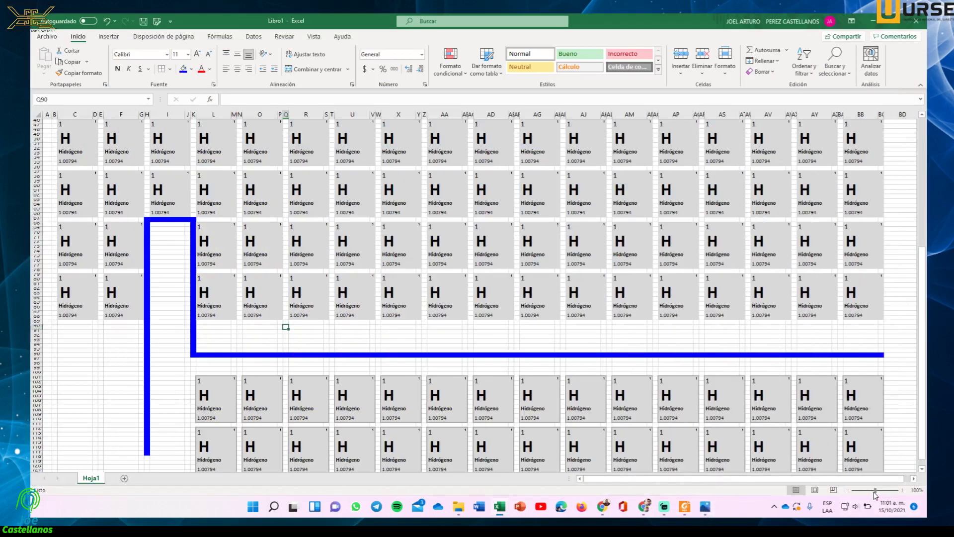
Step: Narrow columns BD, BE and BF beyond the last tile column into thin strips, comparing the frame's outer edge with the reference image
left_click_drag(878, 478, 886, 475)
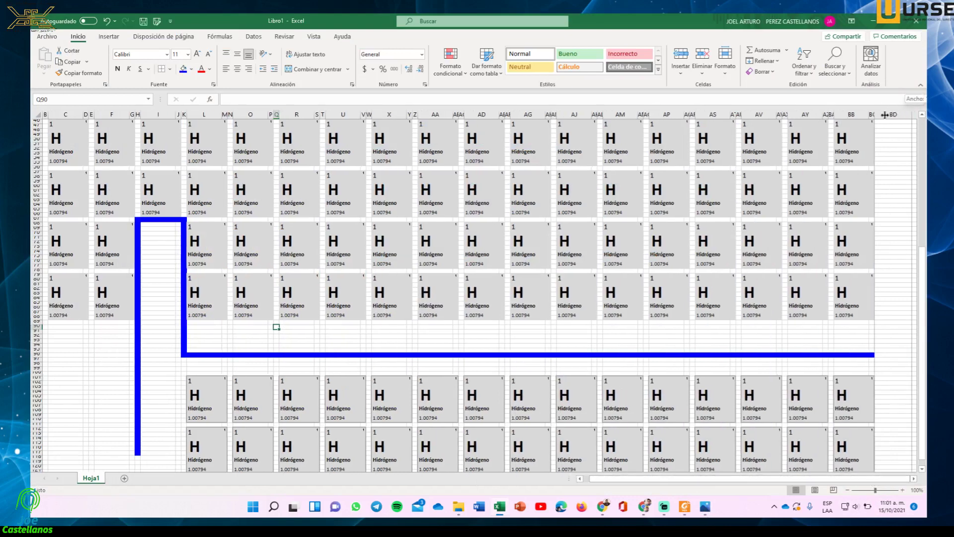
left_click_drag(883, 115, 885, 118)
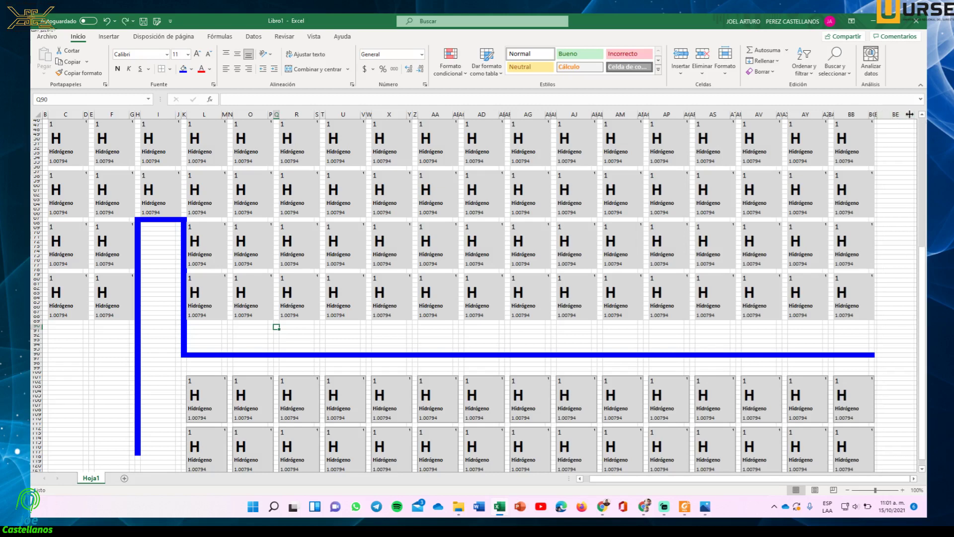
left_click_drag(910, 114, 885, 115)
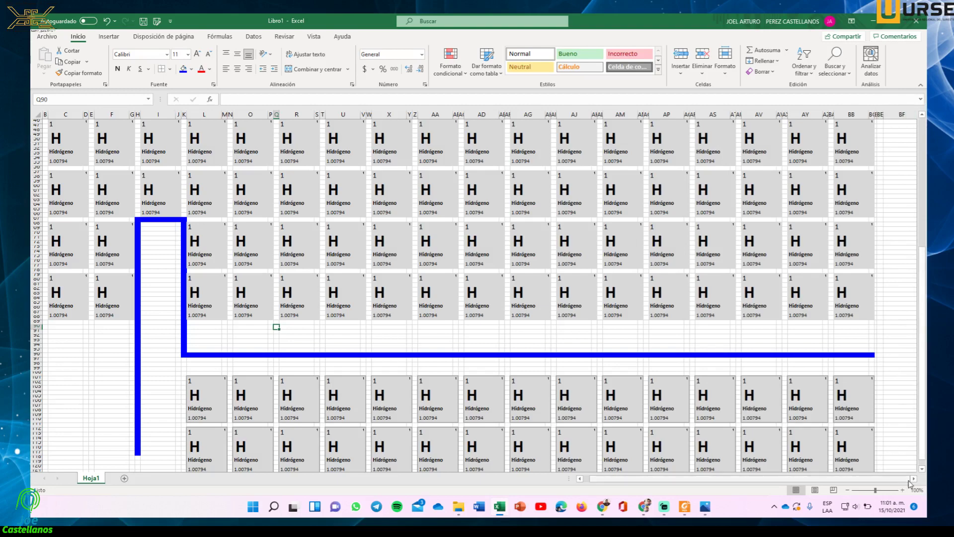
scroll(874, 133, "right", 1)
left_click_drag(916, 114, 886, 114)
left_click(706, 506)
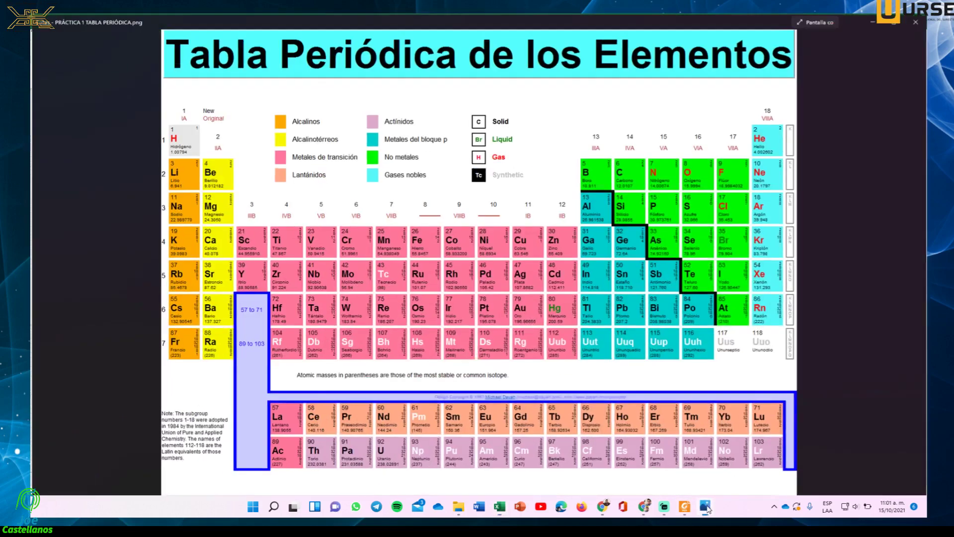
left_click(706, 506)
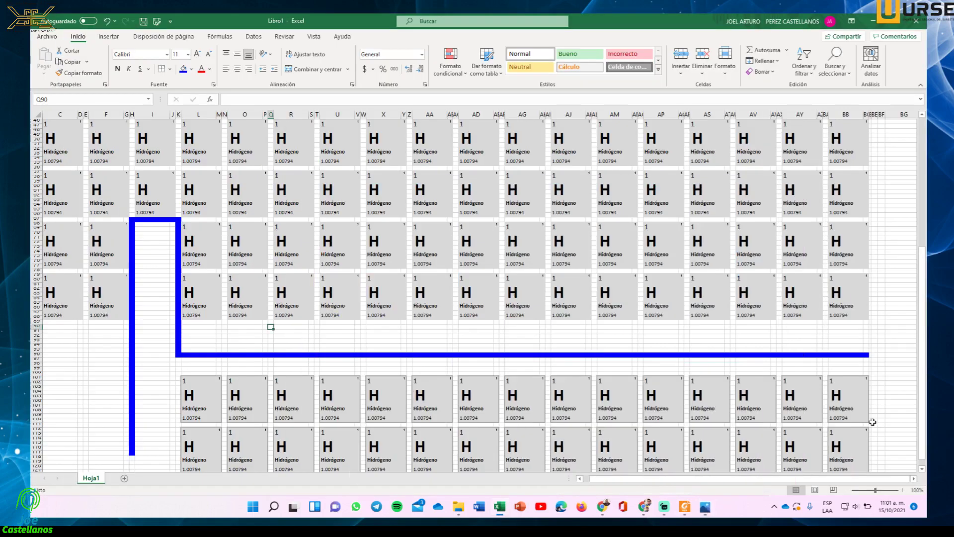
Step: Extend the blue edge in row 96 through column BF and fill BF from row 97 down alongside the two separate tile rows
left_click(873, 355)
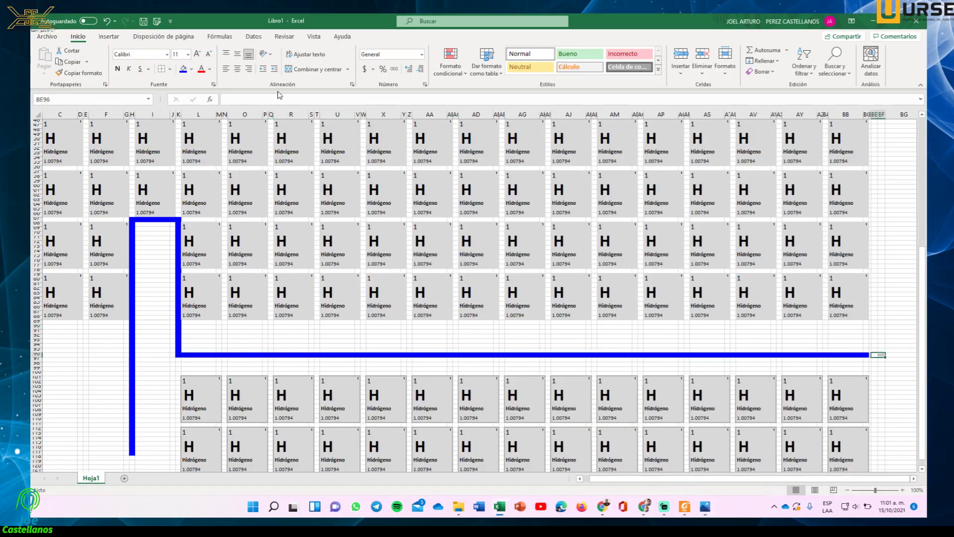
left_click(184, 69)
key("Left")
left_click_drag(882, 357, 882, 446)
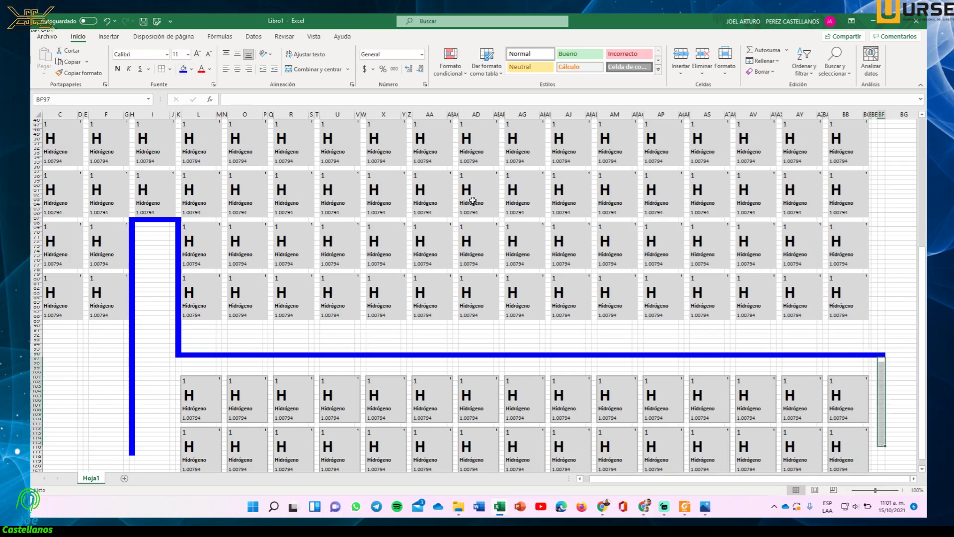
left_click(183, 69)
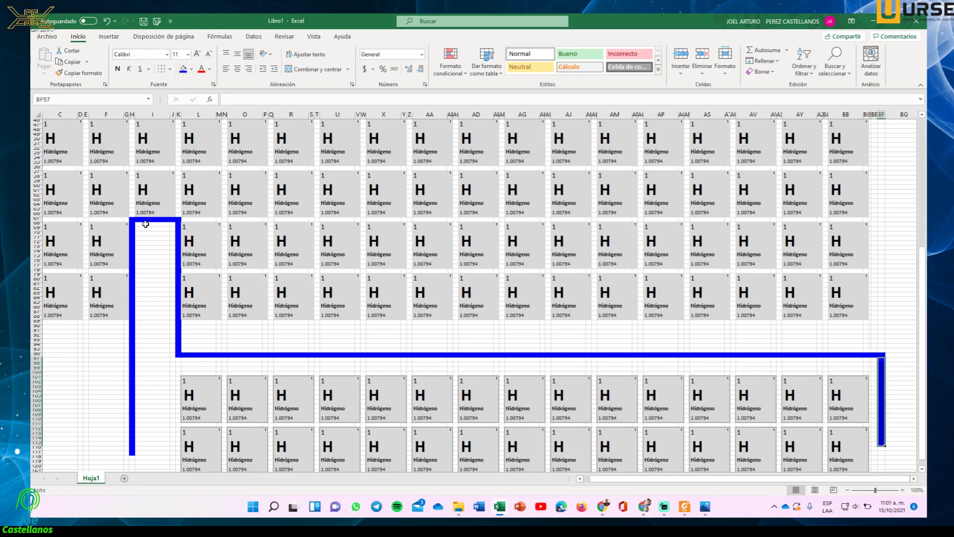
Step: Fill the area inside the frame in columns I and J, from I68 down to just above row 96, with a custom lighter blue
left_click_drag(139, 225, 165, 347)
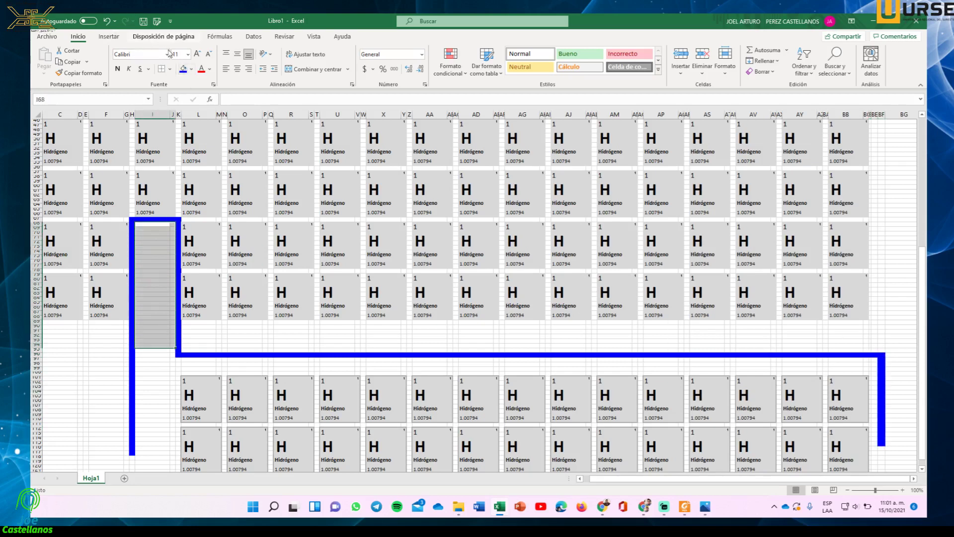
left_click(191, 69)
left_click(212, 213)
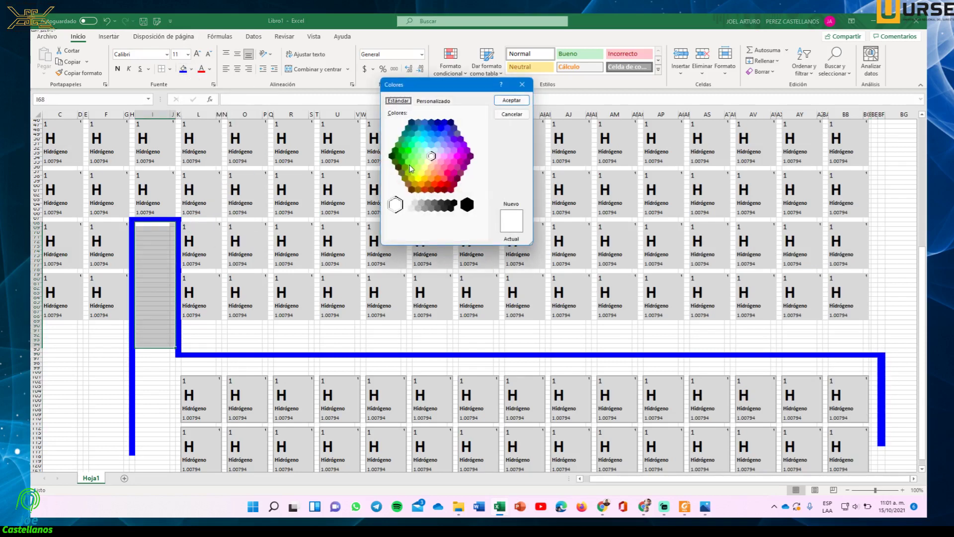
left_click(441, 135)
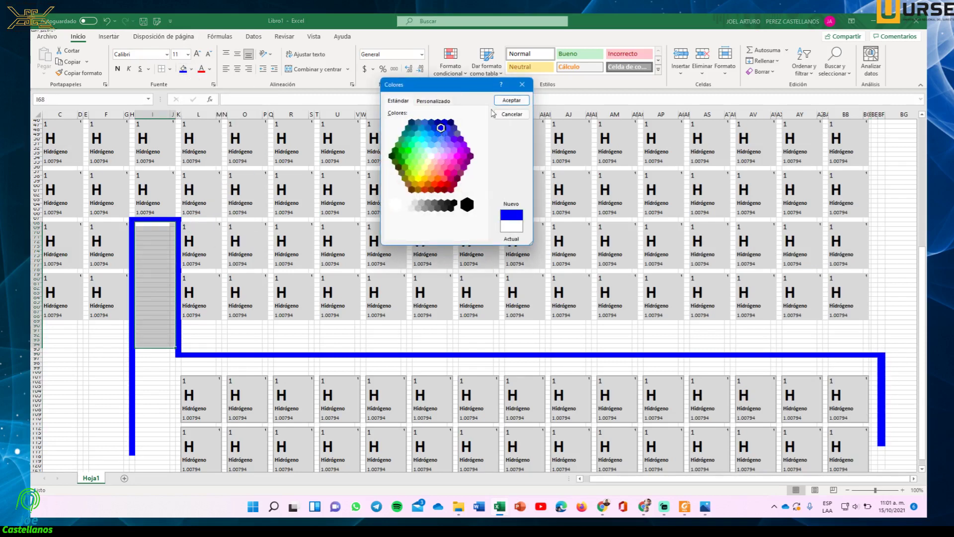
left_click(442, 102)
left_click_drag(481, 149, 482, 135)
left_click(511, 100)
left_click(248, 332)
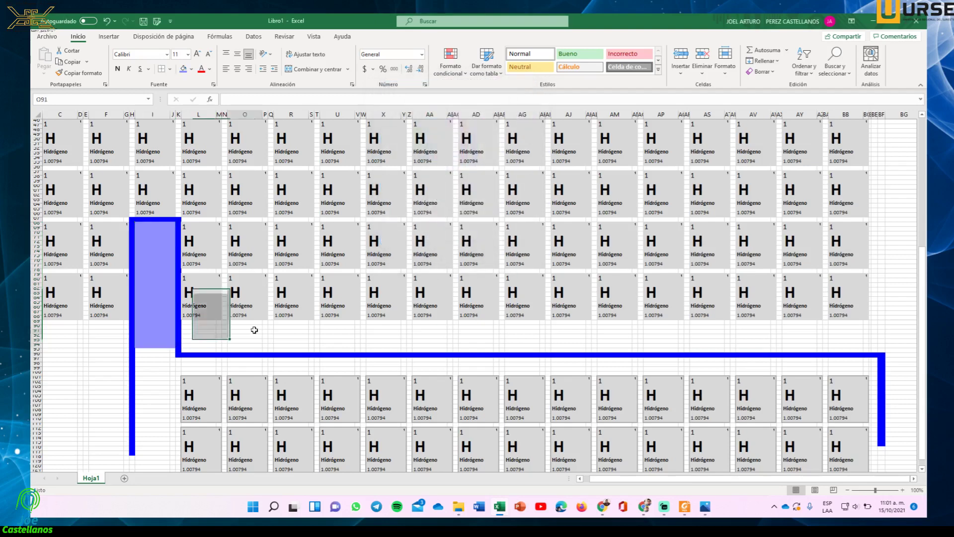
left_click(164, 250)
left_click(151, 279)
left_click(173, 299)
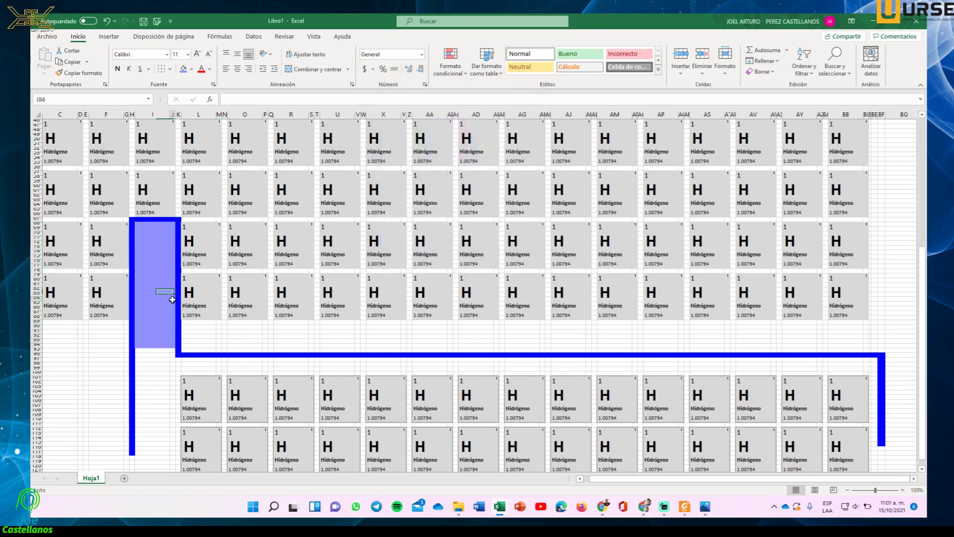
Step: Merge and center the block from C103 to column F beside the frame for the note shown in the reference image
scroll(169, 344, "down", 7)
scroll(167, 344, "up", 2)
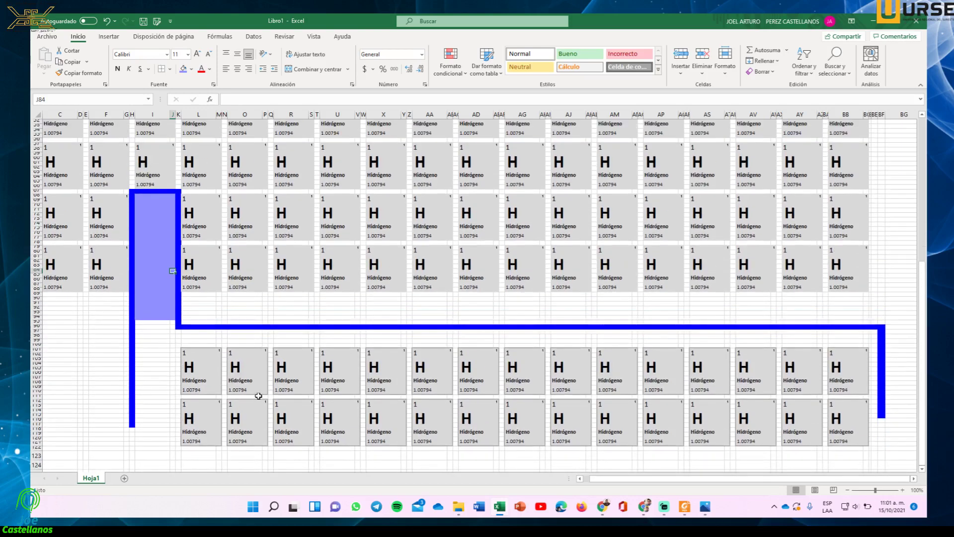
left_click(706, 507)
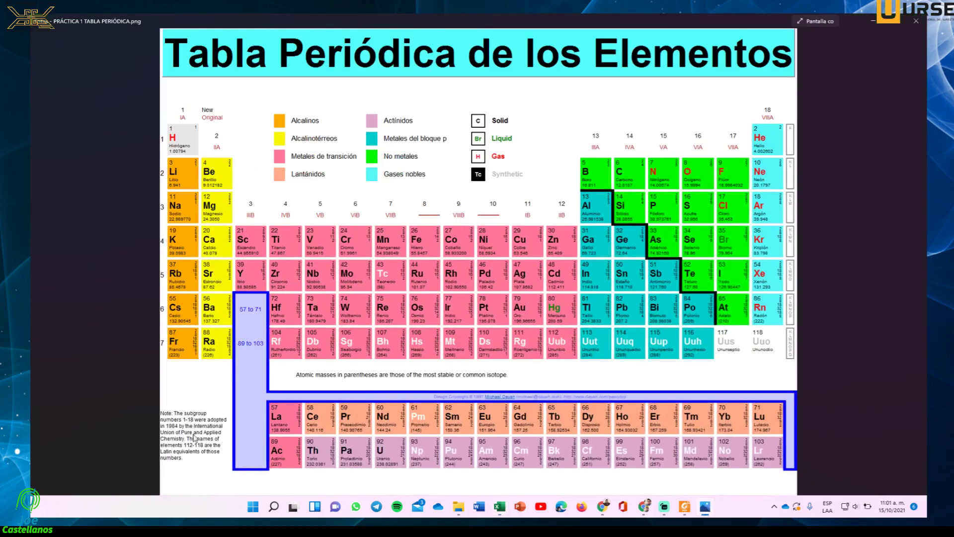
left_click(701, 508)
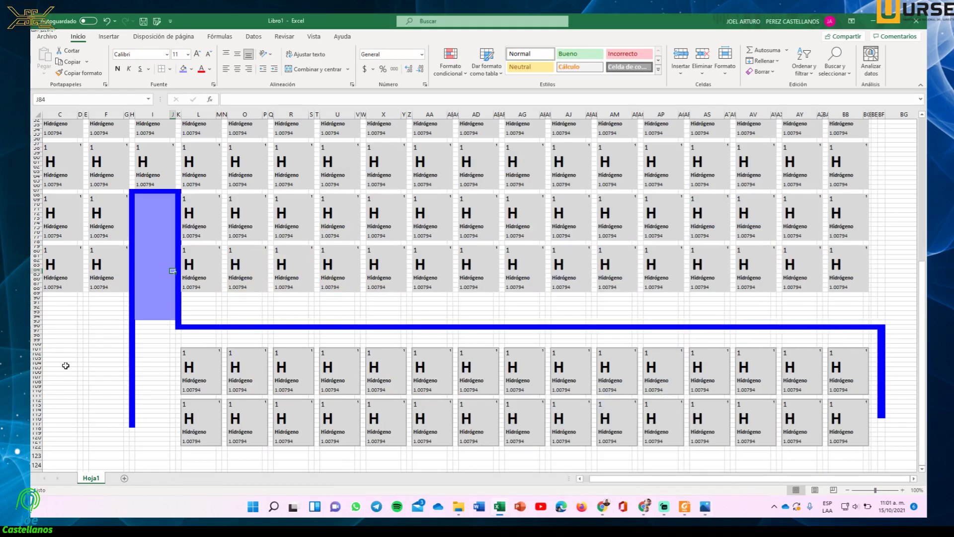
left_click_drag(52, 359, 123, 411)
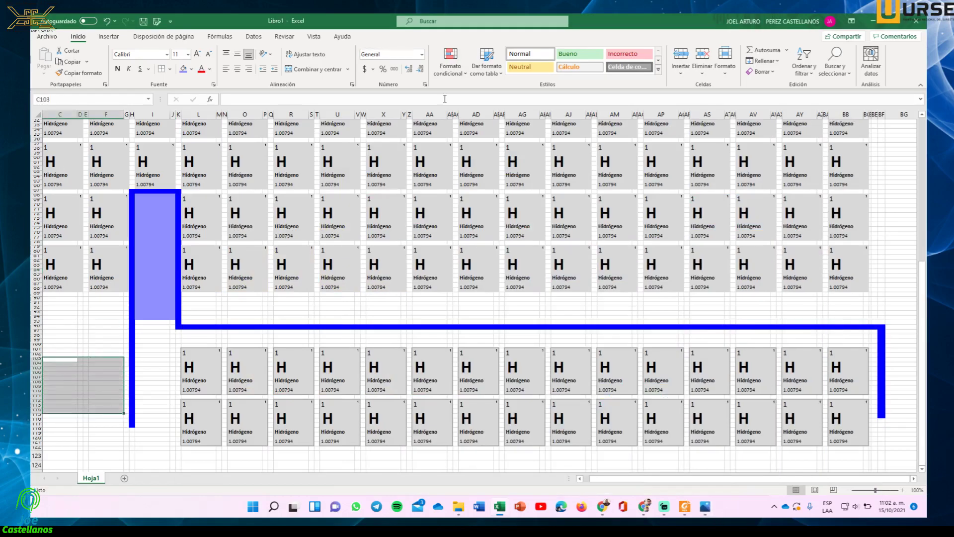
left_click(304, 69)
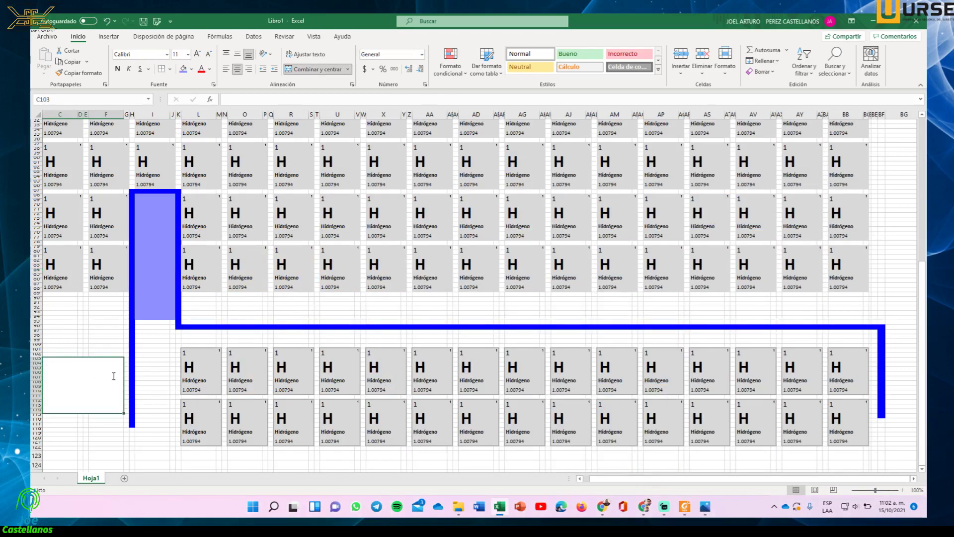
Step: Enter a long string of filler text in the merged note cell C103, enough to exceed the cell's width
type("sddsfdgdf")
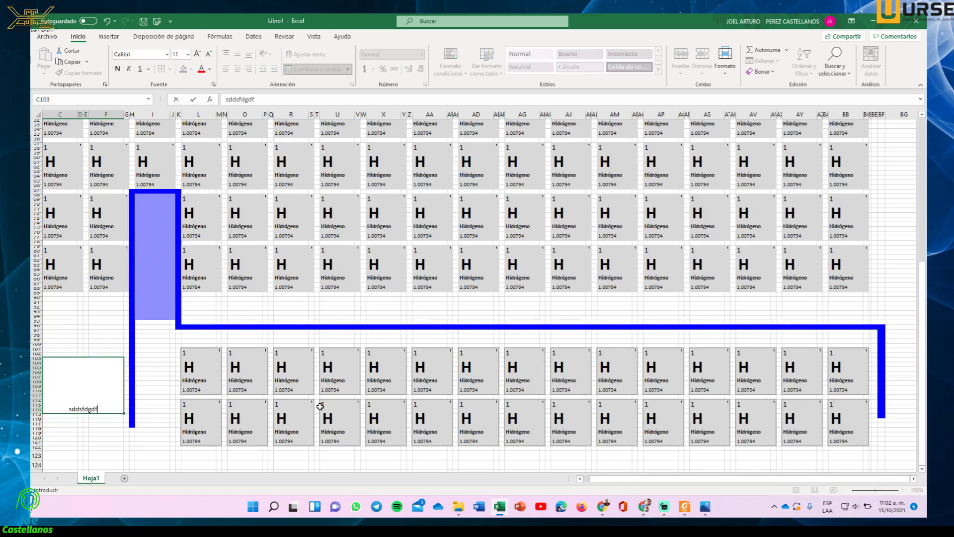
type("gdgdfgdfhfgh gd g")
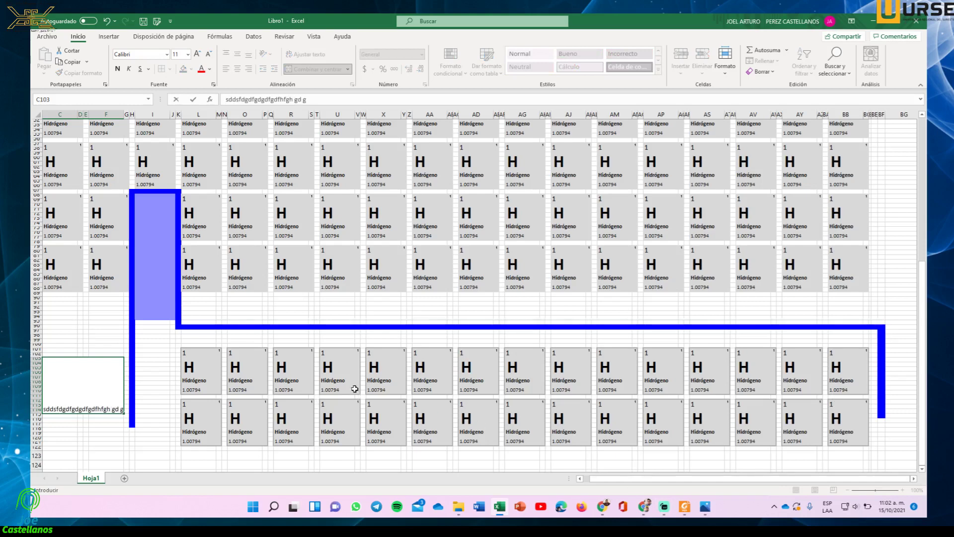
type(" df g f d dfh g h h sh s h sgh s gh fgh")
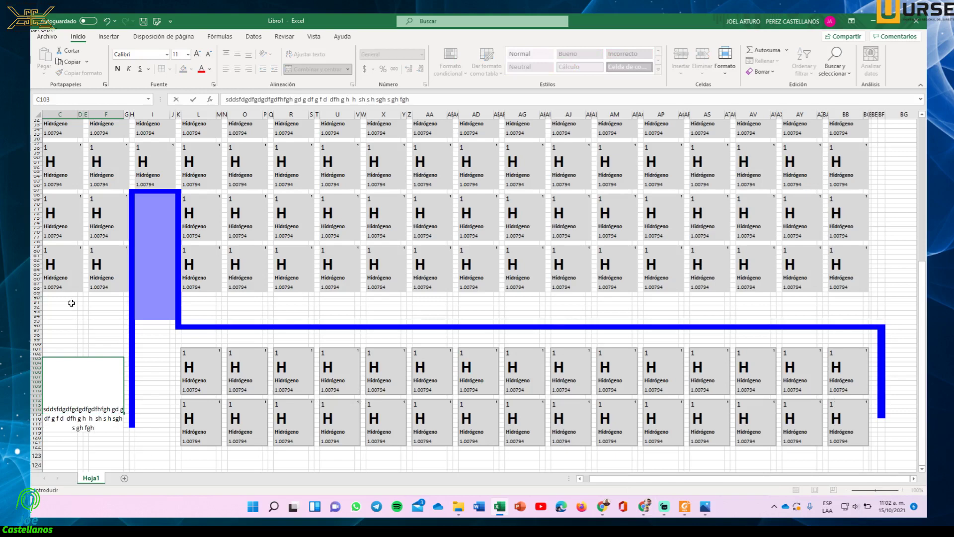
key("Return")
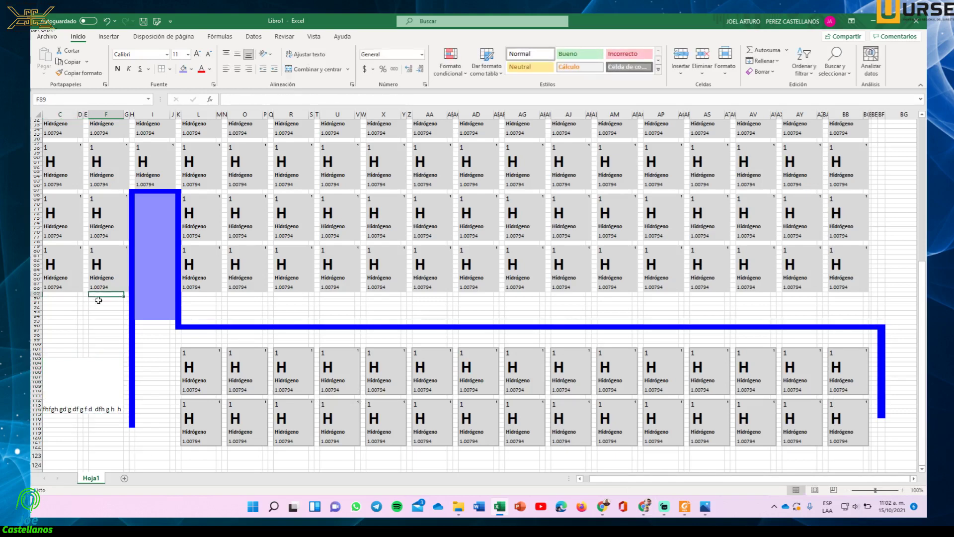
Step: Wrap the text in the merged note cell and align it vertically to the middle, then consult the reference image
left_click(106, 382)
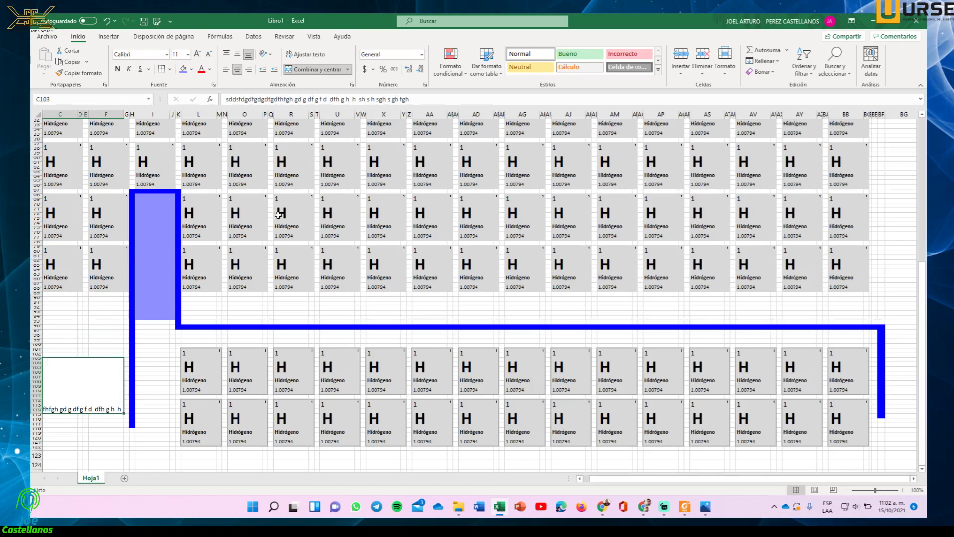
left_click(305, 55)
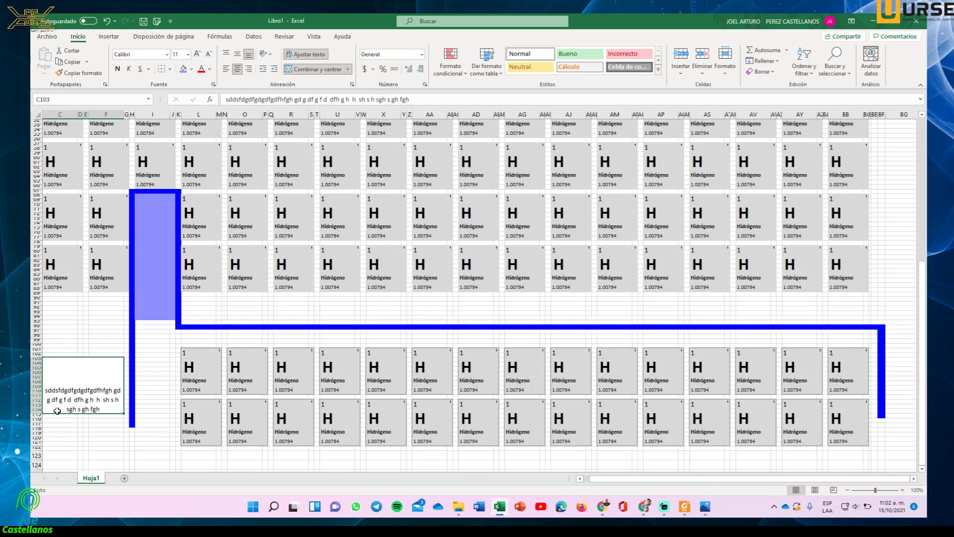
left_click(238, 55)
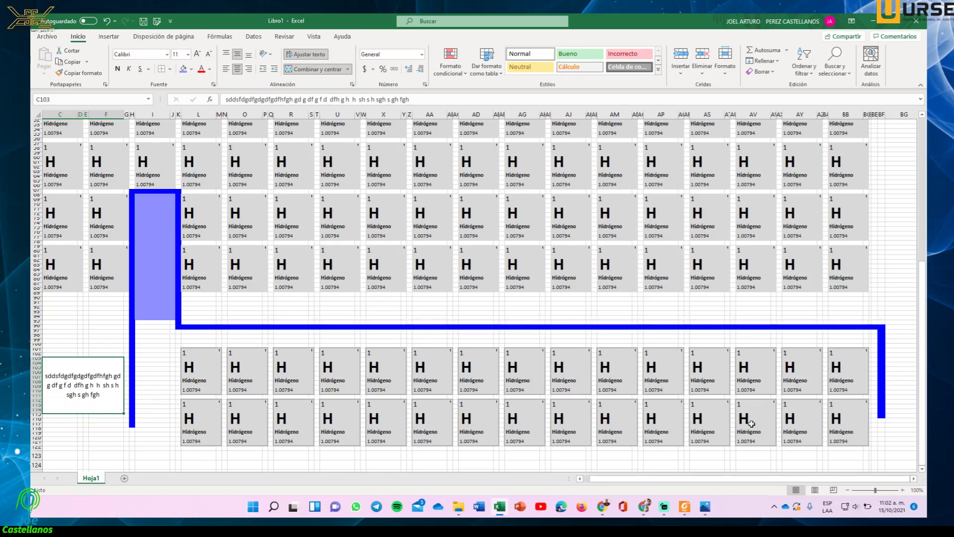
left_click(705, 507)
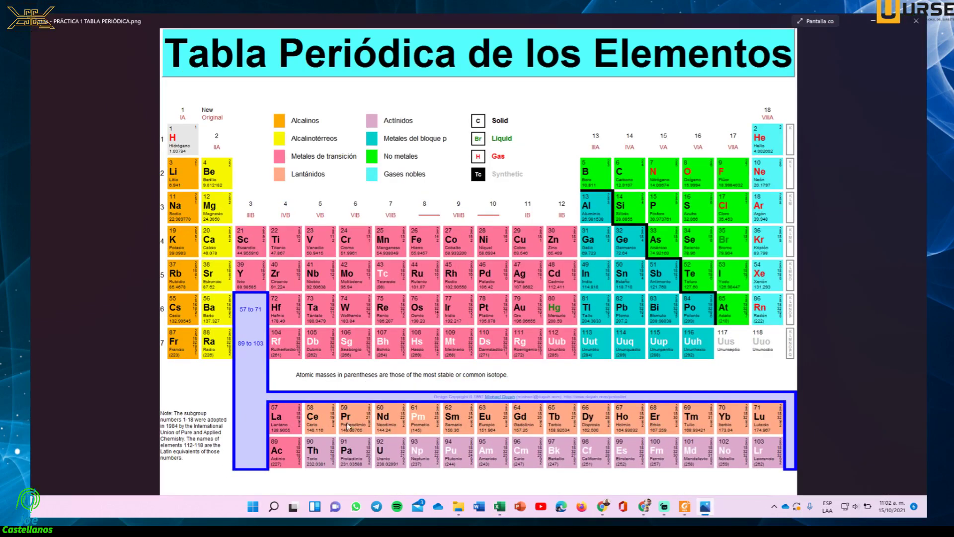